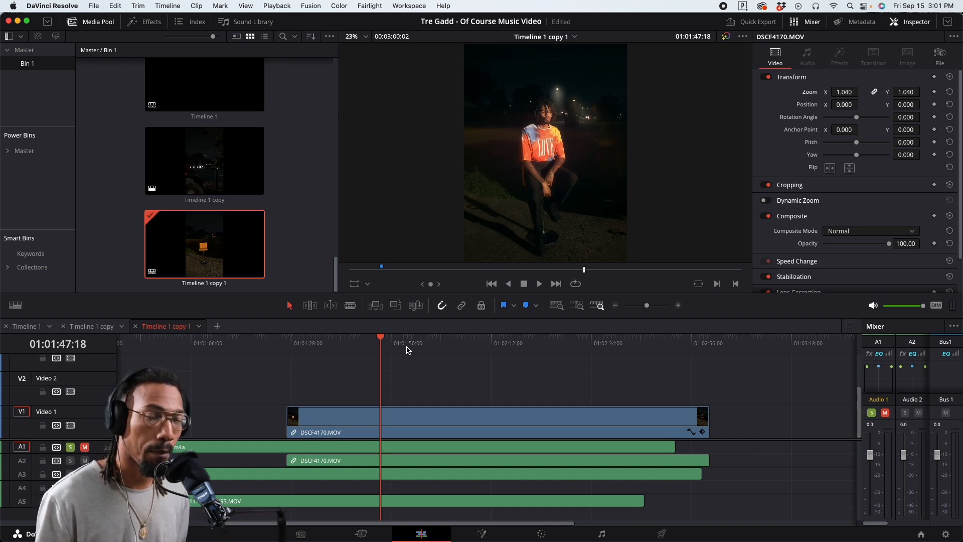
Reset the DSCF4170.MOV clip's zoom to 1.000 and its position to 0.000
{"action": "left_click", "coordinate": [400, 422]}
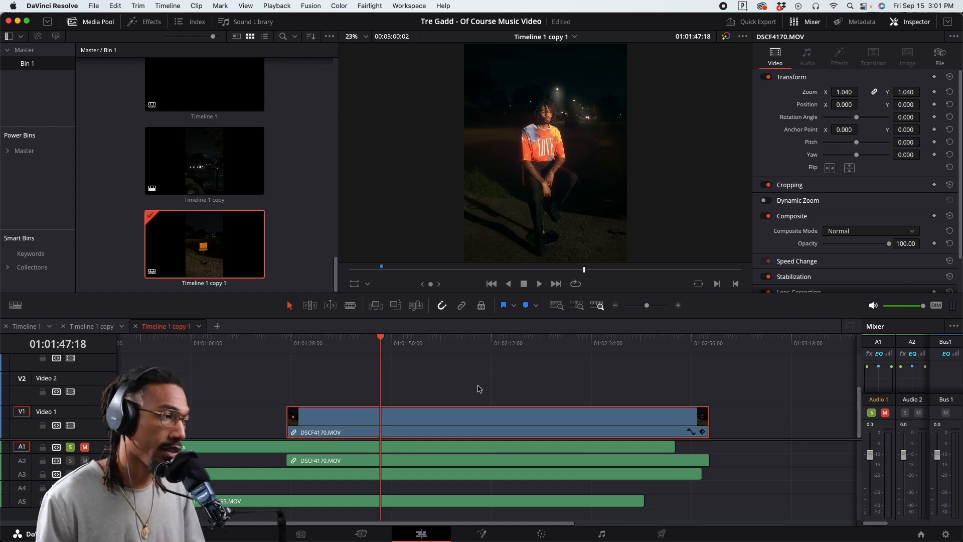
{"action": "double_click", "coordinate": [808, 92]}
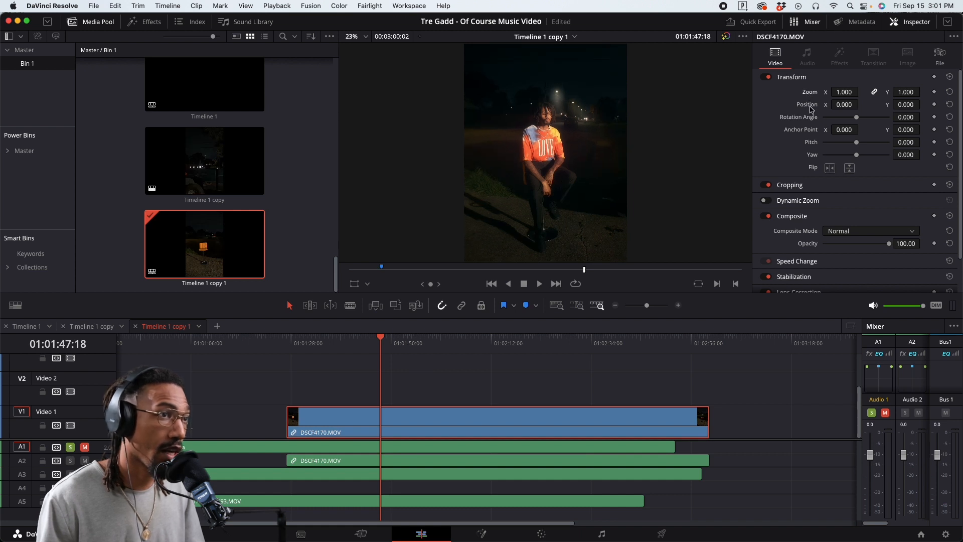
{"action": "scroll", "coordinate": [514, 151], "scroll_direction": "down", "scroll_amount": 2}
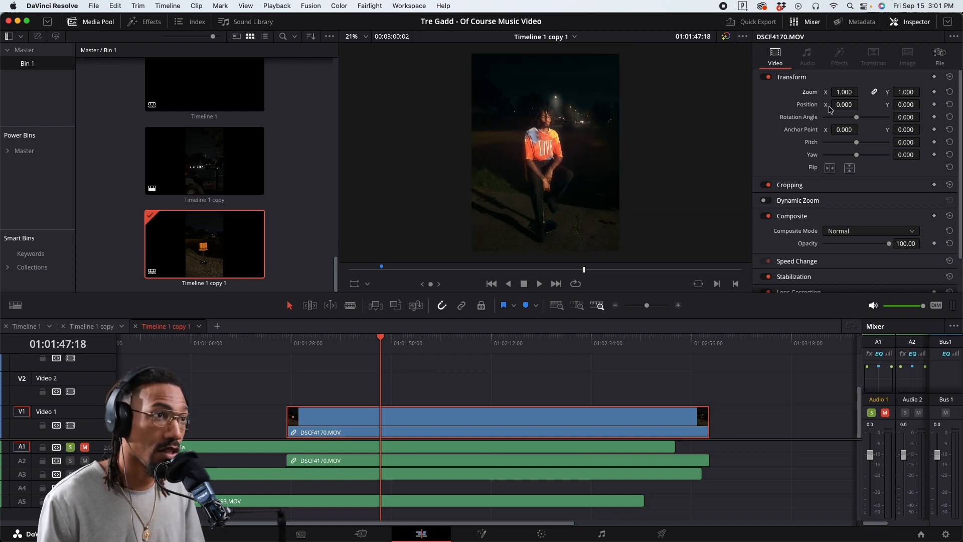
{"action": "double_click", "coordinate": [809, 104]}
{"action": "scroll", "coordinate": [588, 145], "scroll_direction": "up", "scroll_amount": 1}
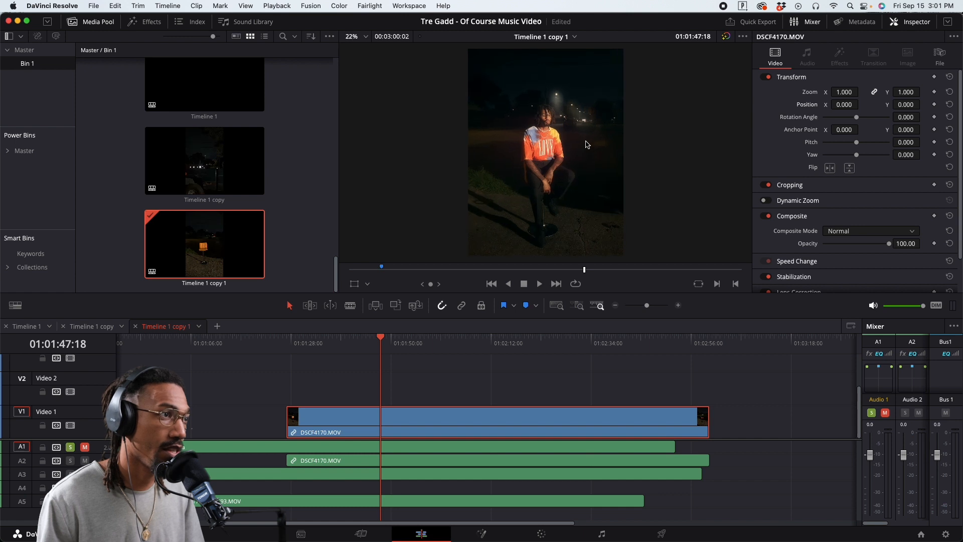
{"action": "scroll", "coordinate": [588, 144], "scroll_direction": "up", "scroll_amount": 1}
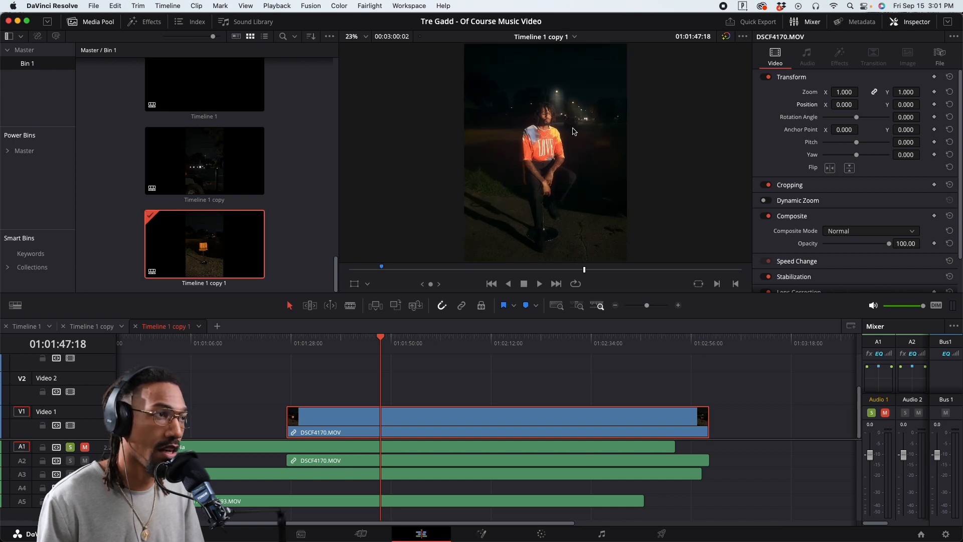
{"action": "scroll", "coordinate": [584, 127], "scroll_direction": "down", "scroll_amount": 1}
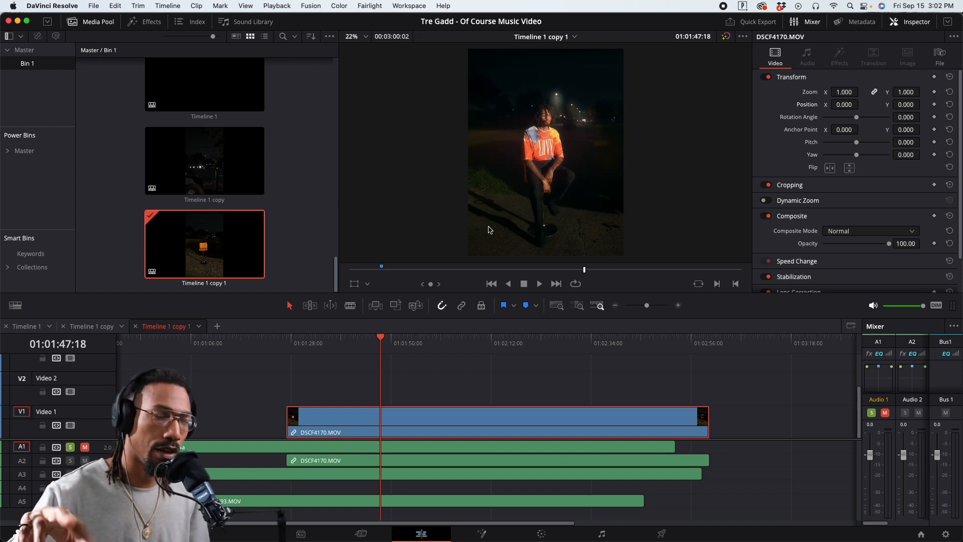
{"action": "scroll", "coordinate": [531, 172], "scroll_direction": "up", "scroll_amount": 1}
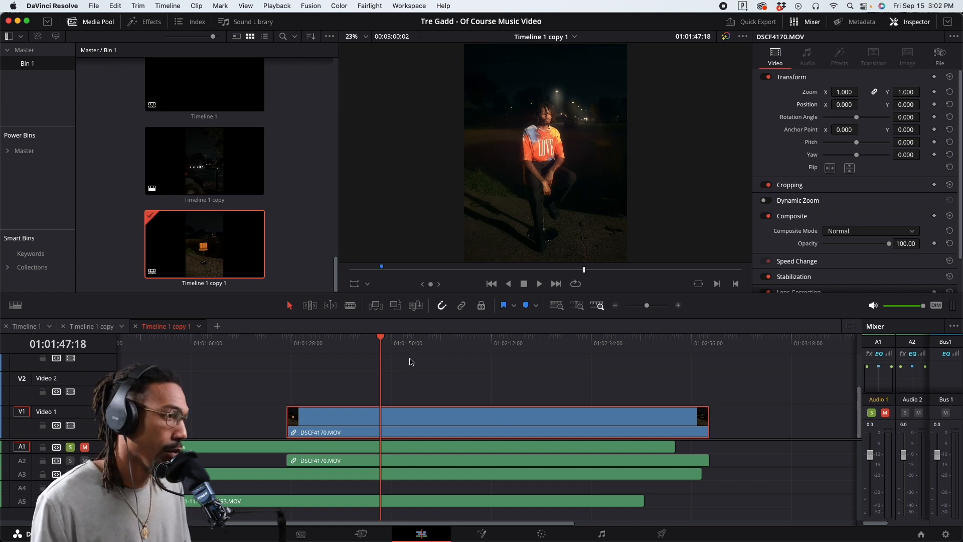
Move the playhead to 01:01:50:20 and reselect the DSCF4170.MOV clip on Video 1
{"action": "left_click_drag", "start_coordinate": [344, 344], "coordinate": [402, 346]}
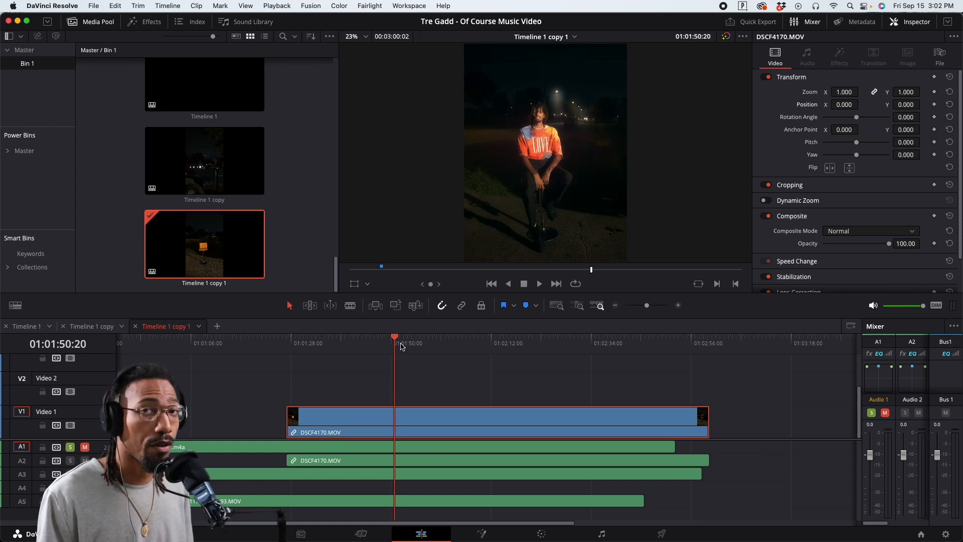
{"action": "left_click", "coordinate": [429, 370]}
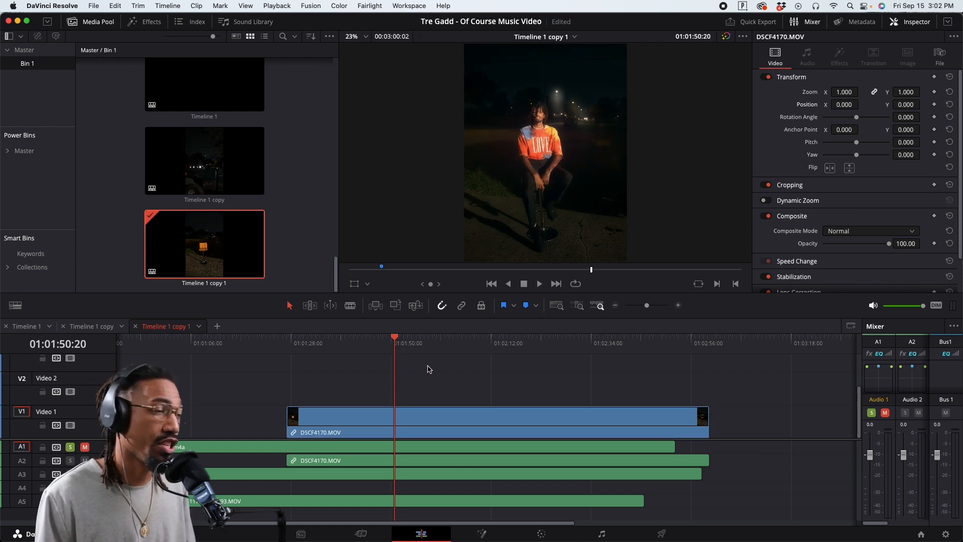
{"action": "left_click", "coordinate": [426, 429]}
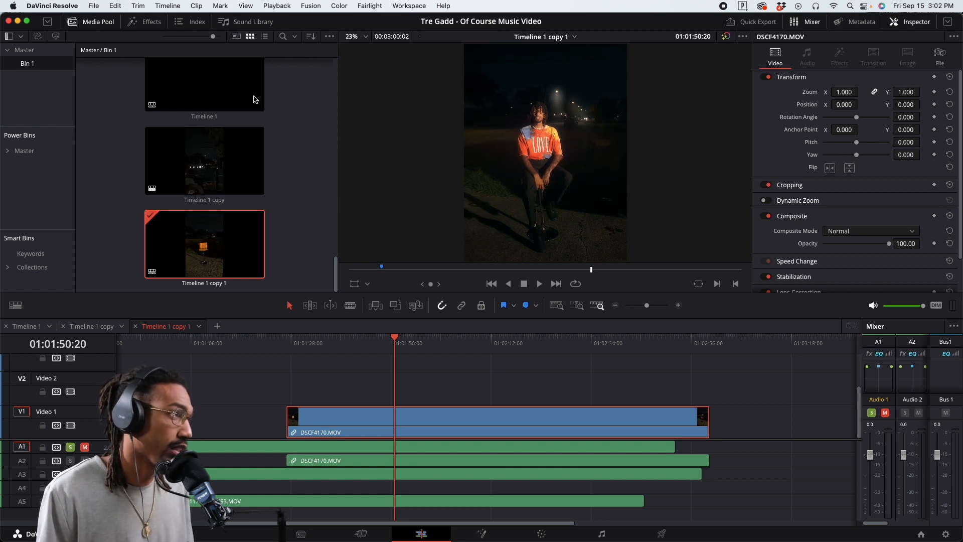
Hide the Media Pool and the Mixer, and leave the Inspector showing for the selected clip
{"action": "left_click", "coordinate": [76, 21]}
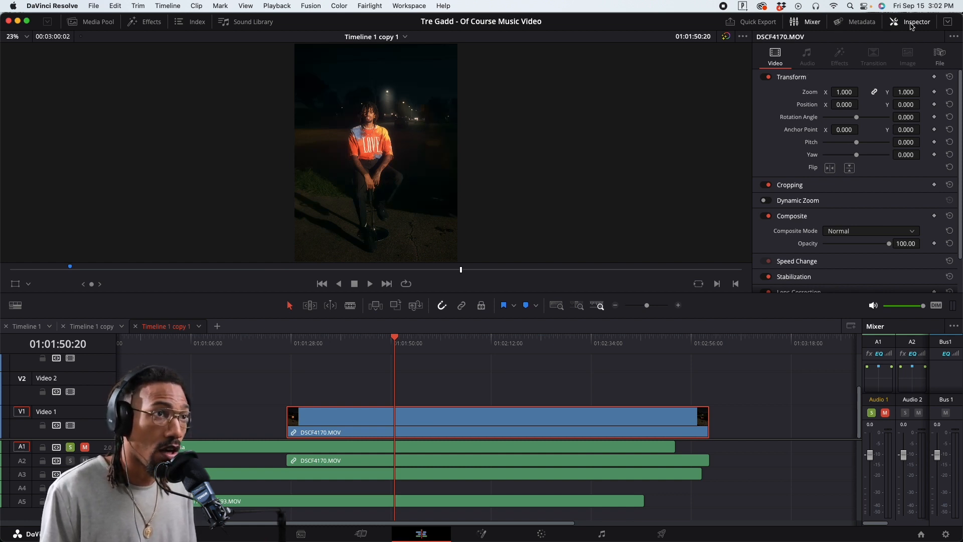
{"action": "left_click", "coordinate": [836, 25]}
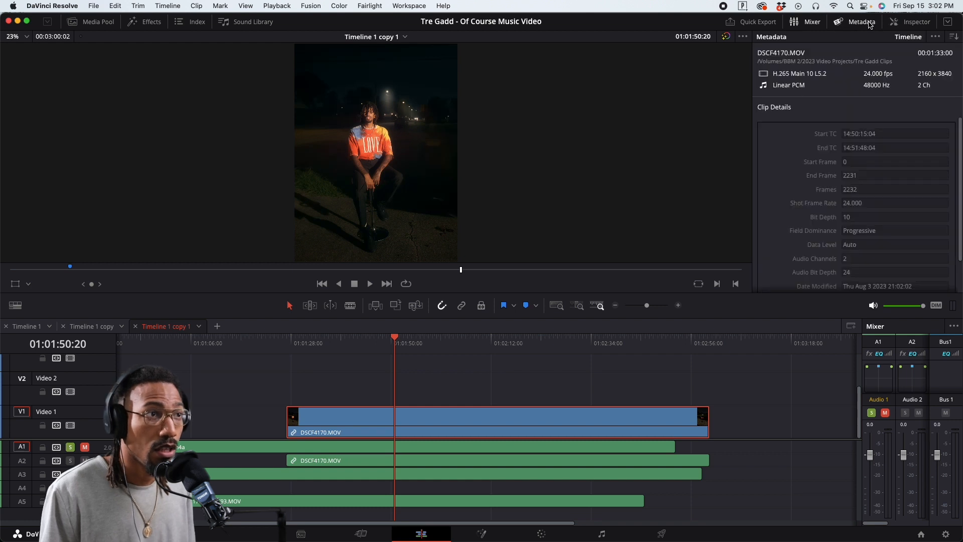
{"action": "left_click", "coordinate": [805, 22]}
{"action": "left_click", "coordinate": [838, 22]}
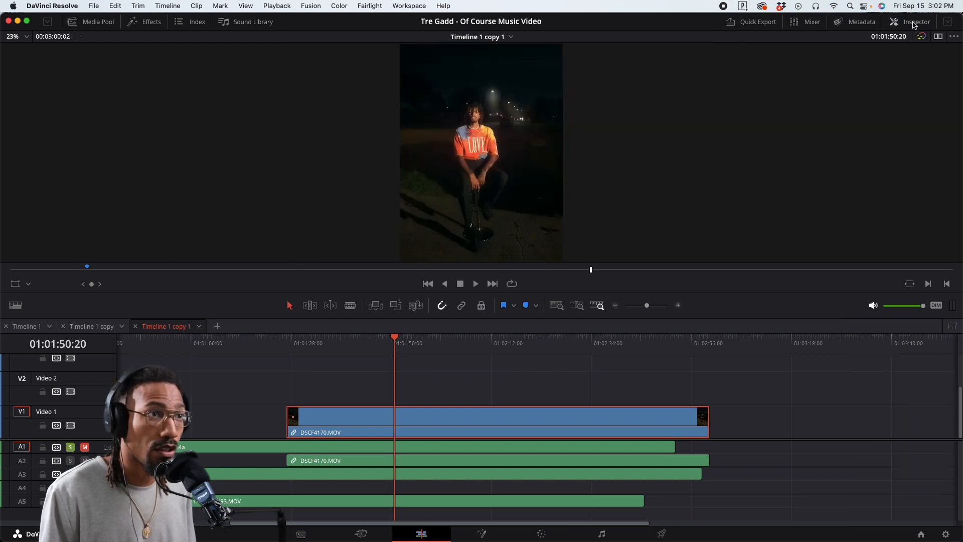
{"action": "left_click", "coordinate": [915, 22]}
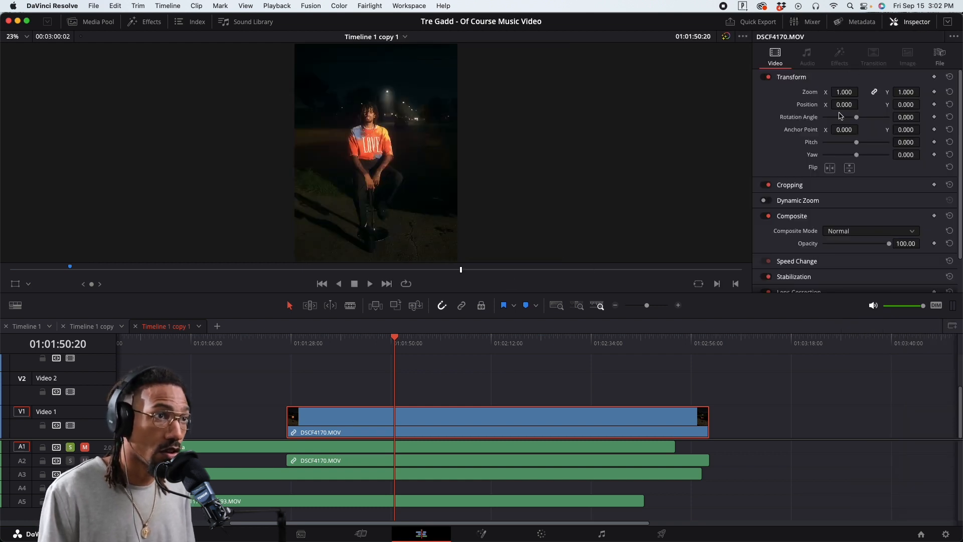
Try a punch-in on the whole clip with zoom 2.000 and position 146, -41, and reset both settings
{"action": "left_click_drag", "start_coordinate": [842, 92], "coordinate": [891, 104]}
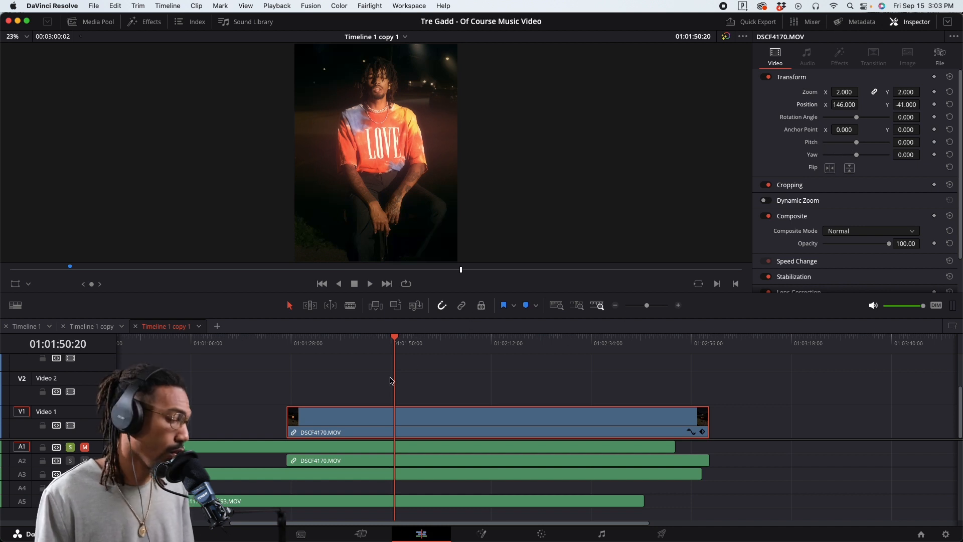
{"action": "double_click", "coordinate": [808, 92]}
{"action": "double_click", "coordinate": [808, 102]}
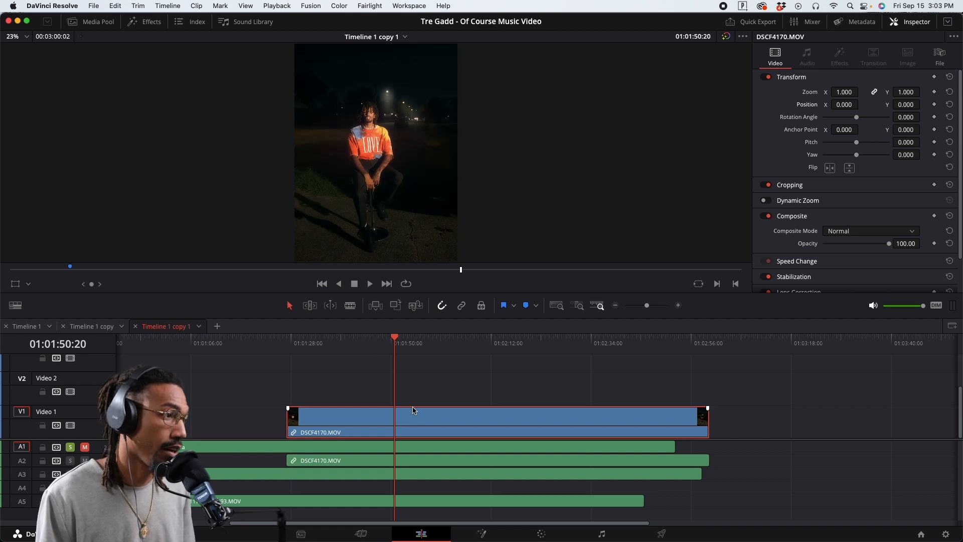
Split the clip at the playhead and punch in on the second part with zoom 2.230 and position 40, -24.25
{"action": "key", "text": "super+b"}
{"action": "mouse_move", "coordinate": [844, 94]}
{"action": "left_mouse_down"}
{"action": "mouse_move", "coordinate": [877, 94]}
{"action": "mouse_move", "coordinate": [850, 103]}
{"action": "mouse_move", "coordinate": [847, 88]}
{"action": "mouse_move", "coordinate": [866, 89]}
{"action": "mouse_move", "coordinate": [843, 106]}
{"action": "left_mouse_up"}
{"action": "left_click_drag", "start_coordinate": [906, 104], "coordinate": [888, 106]}
{"action": "left_click", "coordinate": [481, 371]}
Play the timeline from 01:01:46:13, shortly before the cut in DSCF4170.MOV
{"action": "left_click", "coordinate": [375, 346]}
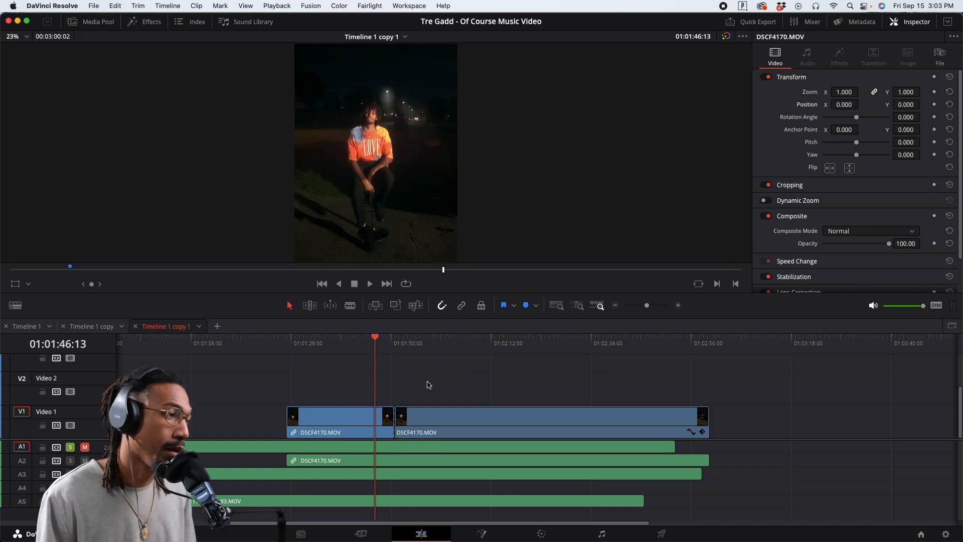
{"action": "key", "text": "space"}
{"action": "key", "text": "super+equal"}
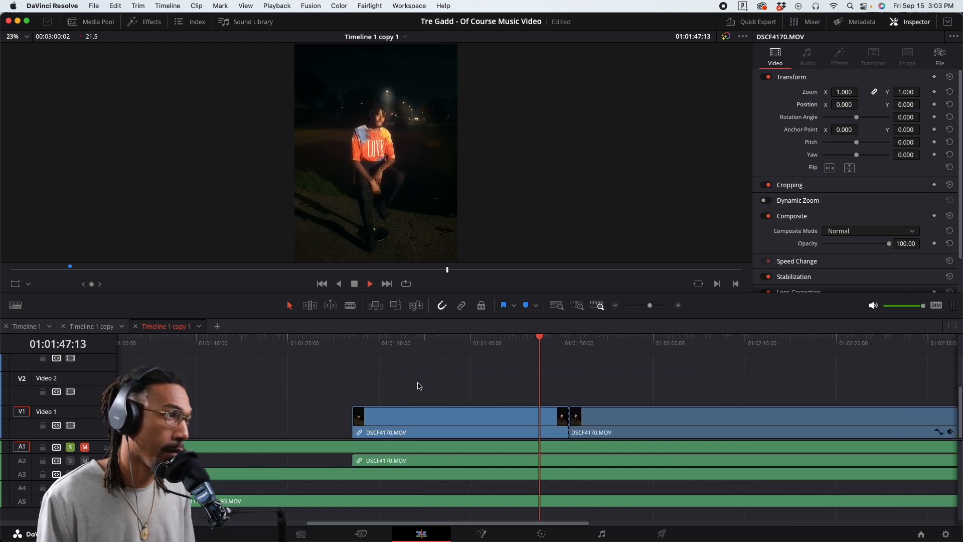
{"action": "key", "text": "space"}
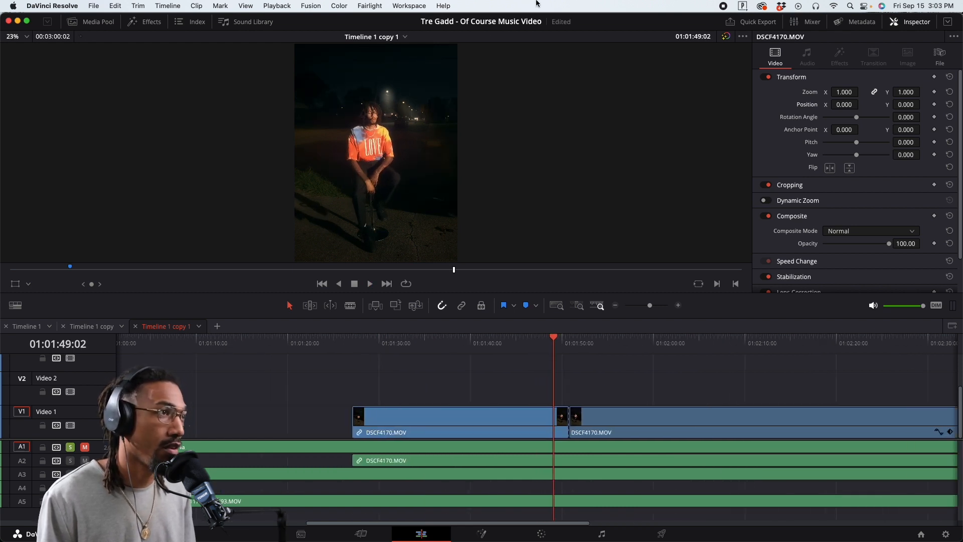
Bypass the color grades in the timeline viewer
{"action": "left_click", "coordinate": [277, 5]}
{"action": "mouse_move", "coordinate": [382, 48]}
{"action": "left_click", "coordinate": [431, 73]}
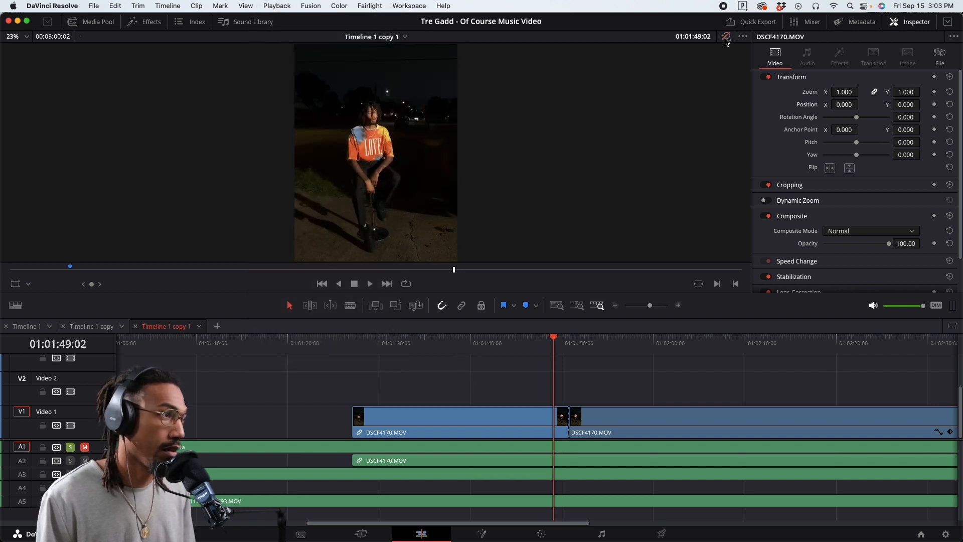
Play the timeline across the cut to review the change to the punched-in shot
{"action": "left_click", "coordinate": [512, 347]}
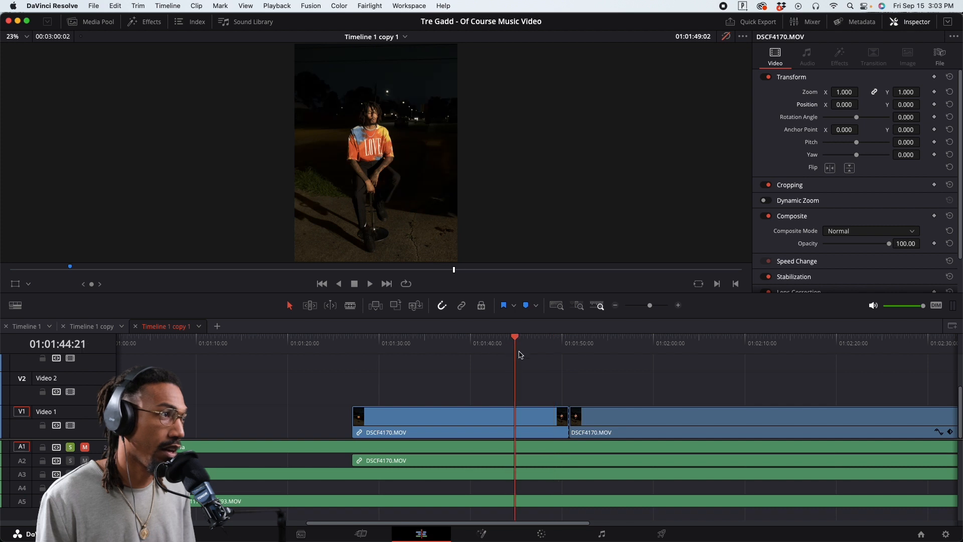
{"action": "key", "text": "space"}
{"action": "scroll", "coordinate": [562, 372], "scroll_direction": "up", "scroll_amount": 3}
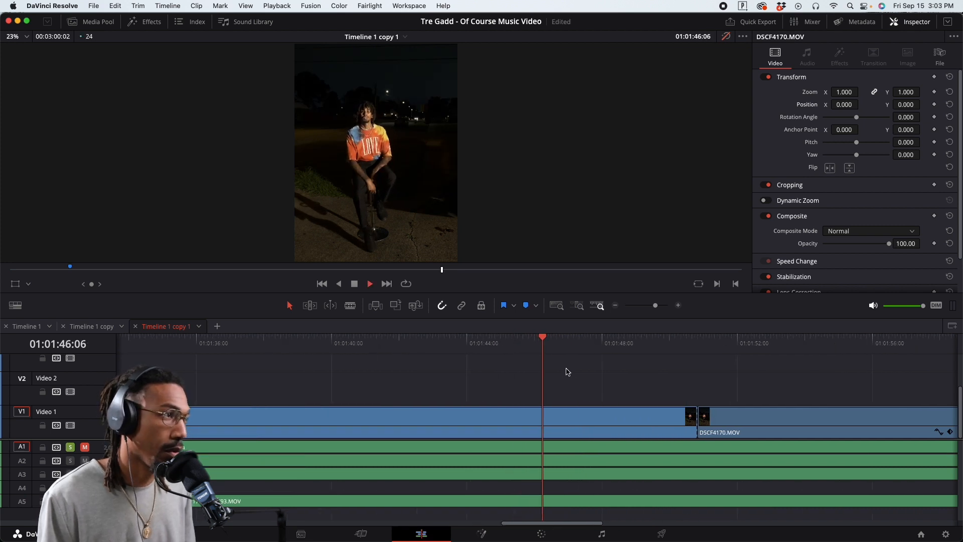
{"action": "left_click", "coordinate": [702, 342]}
{"action": "key", "text": "space"}
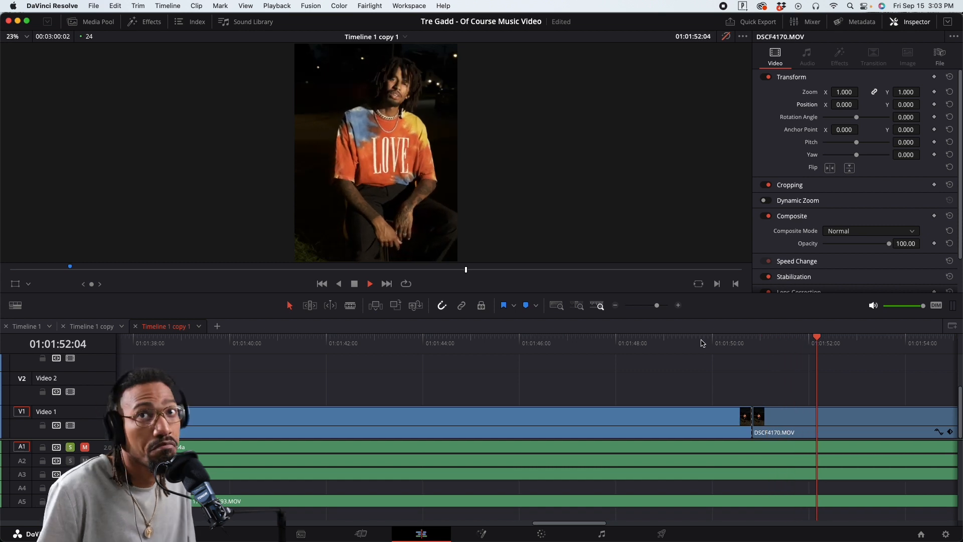
{"action": "key", "text": "space"}
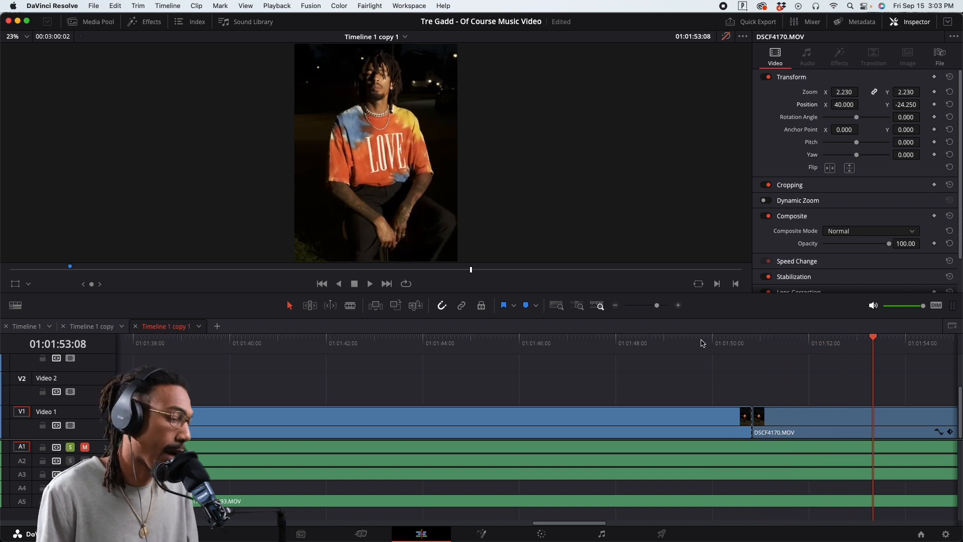
Undo the punch-in and the split so DSCF4170.MOV is a single clip at its original framing
{"action": "scroll", "coordinate": [732, 373], "scroll_direction": "down", "scroll_amount": 5}
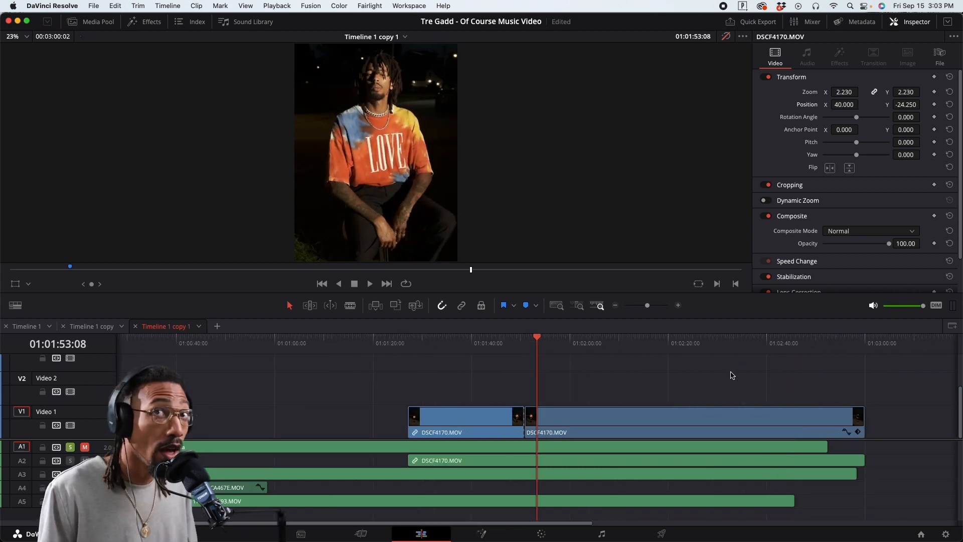
{"action": "scroll", "coordinate": [725, 380], "scroll_direction": "up", "scroll_amount": 4}
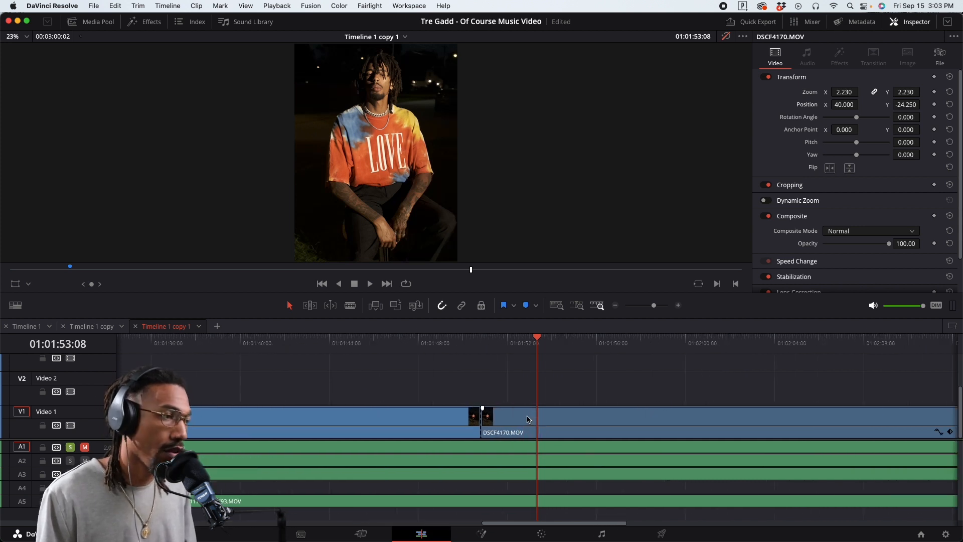
{"action": "key", "text": "super+z"}
{"action": "key", "text": "super+z"}
{"action": "key", "text": "super+z"}
{"action": "key", "text": "super+z"}
{"action": "key", "text": "super+z"}
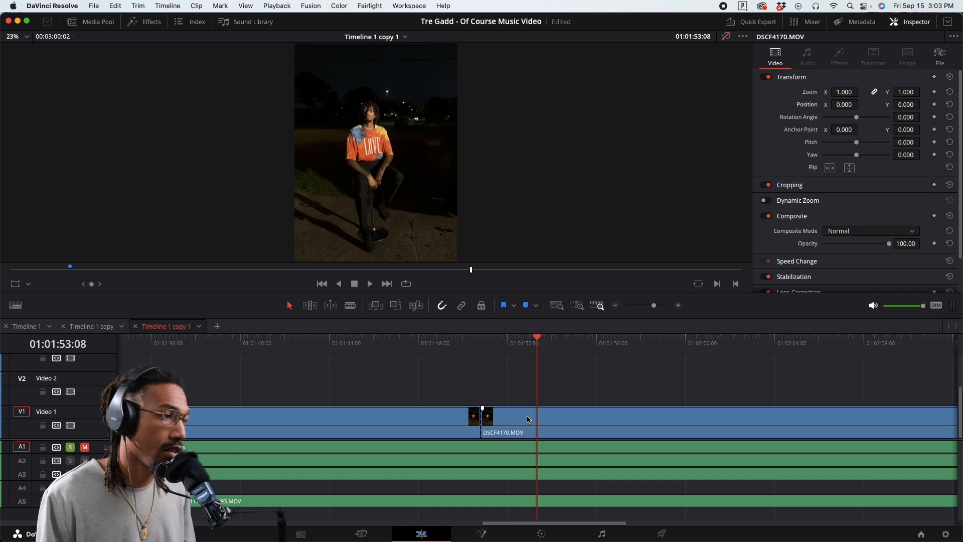
{"action": "scroll", "coordinate": [468, 389], "scroll_direction": "down", "scroll_amount": 4}
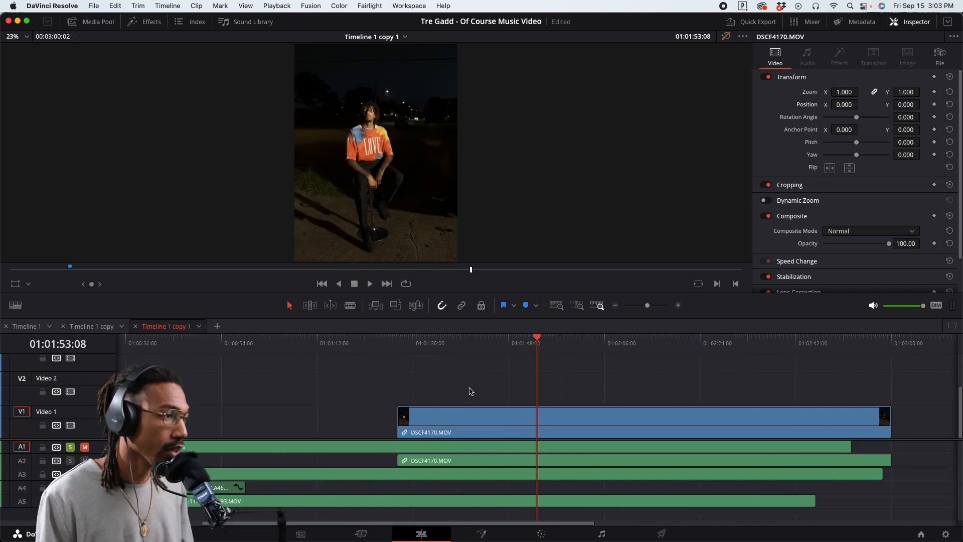
Try adding an Adjustment Clip from the effects library on Video 2 at the playhead, and delete it
{"action": "left_click", "coordinate": [145, 23]}
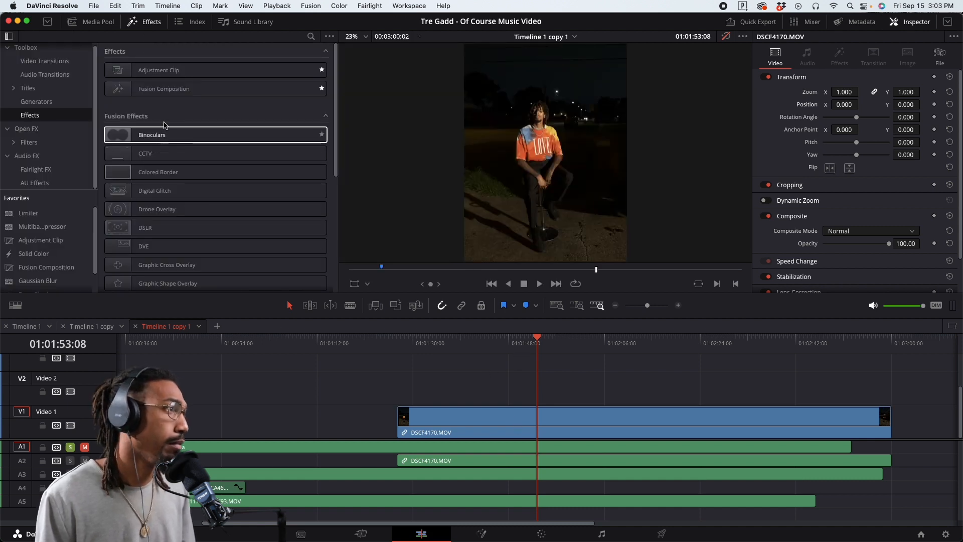
{"action": "left_click_drag", "start_coordinate": [153, 77], "coordinate": [541, 407]}
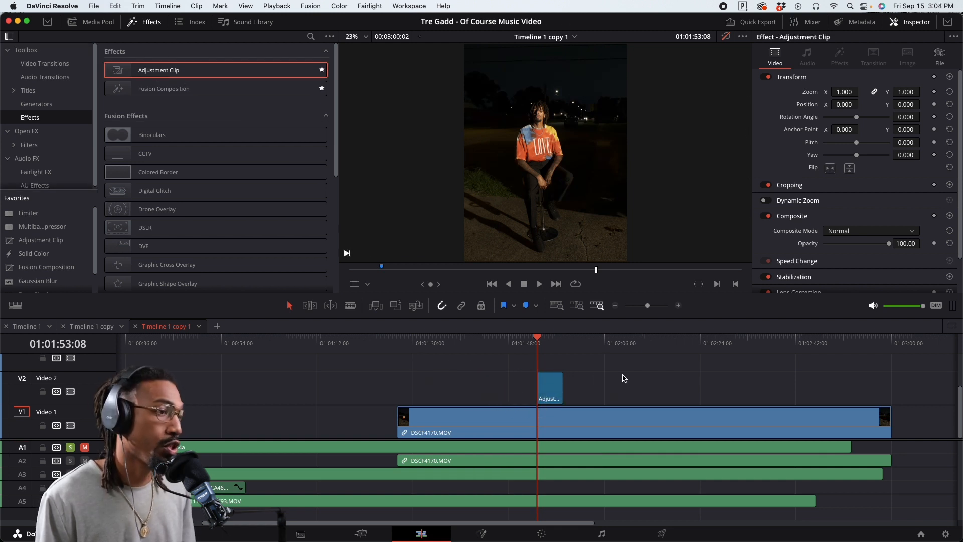
{"action": "left_click_drag", "start_coordinate": [624, 376], "coordinate": [547, 390]}
{"action": "key", "text": "BackSpace"}
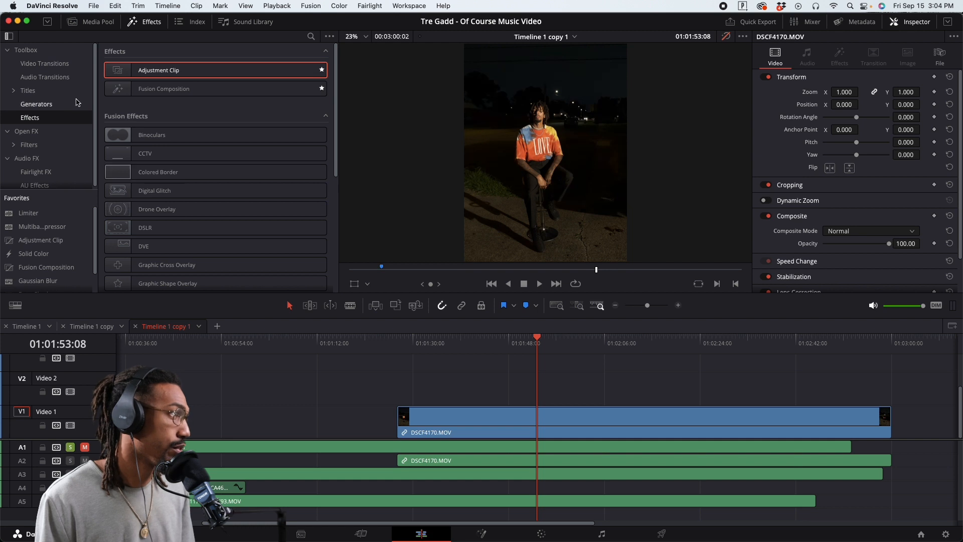
Place the favorite Adjustment Clip effect on Video 2 at 01:01:53:08, above DSCF4170.MOV, and select it
{"action": "left_click", "coordinate": [141, 22]}
{"action": "left_click", "coordinate": [140, 23]}
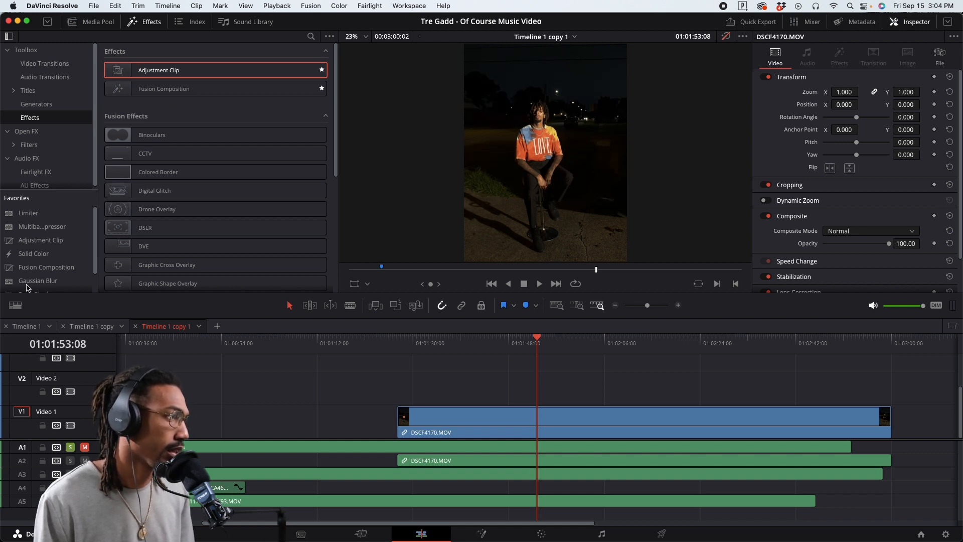
{"action": "left_click_drag", "start_coordinate": [36, 244], "coordinate": [534, 401]}
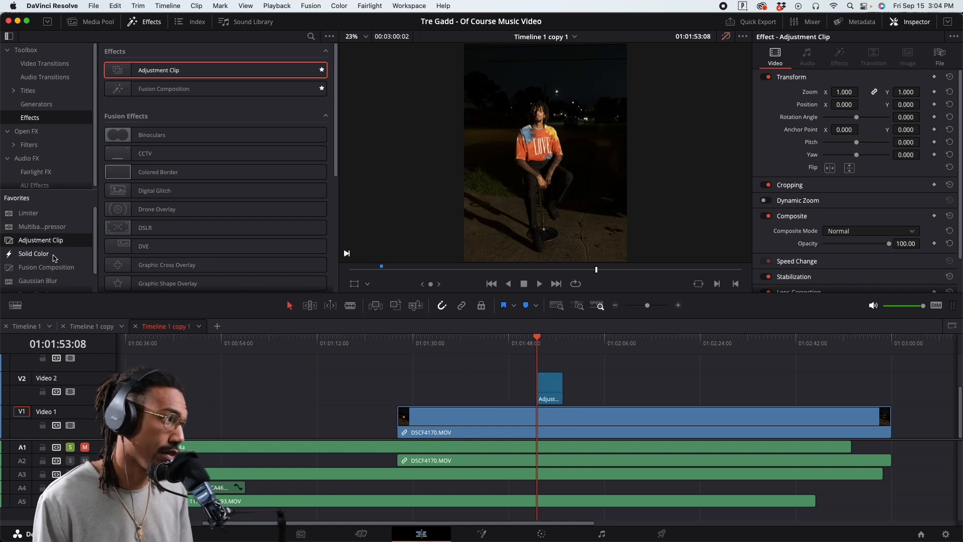
{"action": "key", "text": "super+equal"}
{"action": "left_click", "coordinate": [562, 394]}
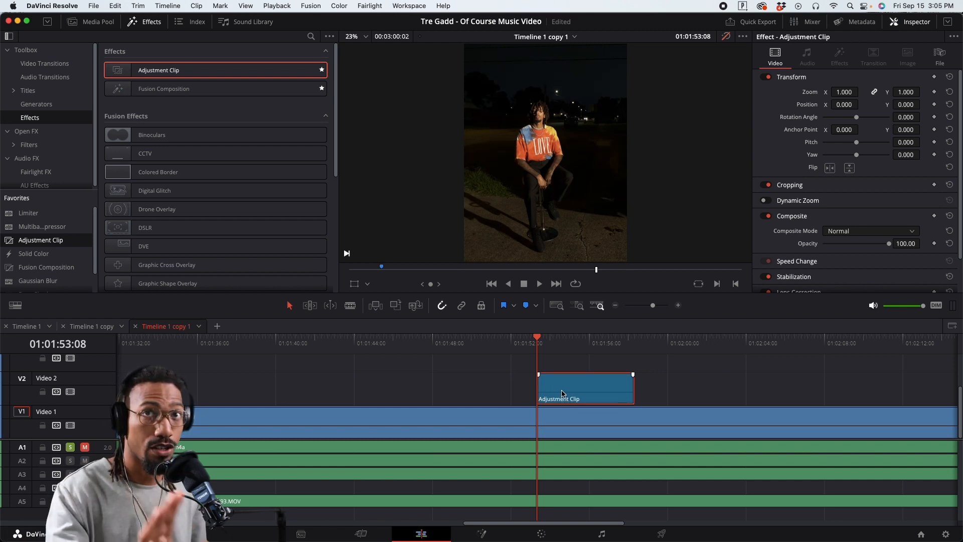
{"action": "key", "text": "super+minus"}
{"action": "key", "text": "super+minus"}
{"action": "key", "text": "super+minus"}
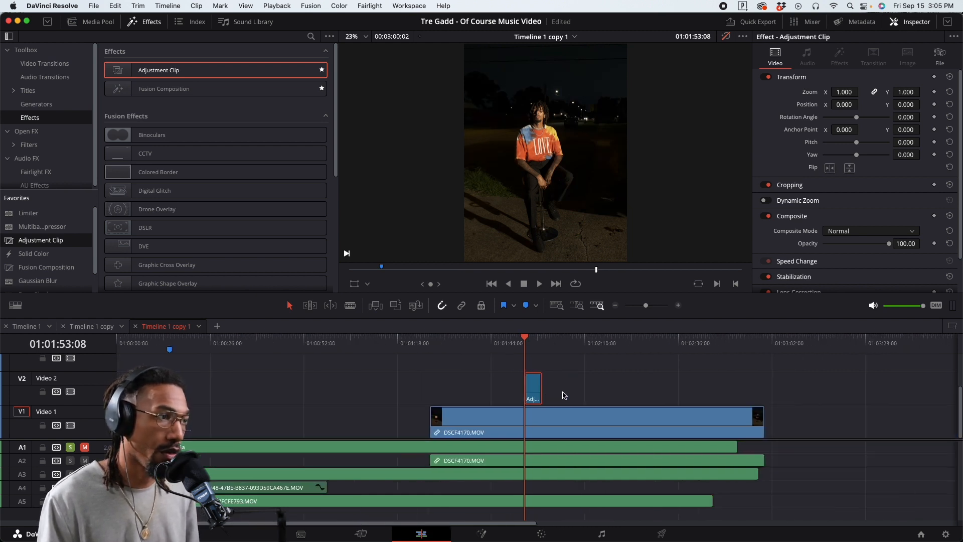
Try a punch-in on the Adjustment Clip with Zoom 1.770, Position X 13 and Y 4, and reset both properties
{"action": "key", "text": "super+equal"}
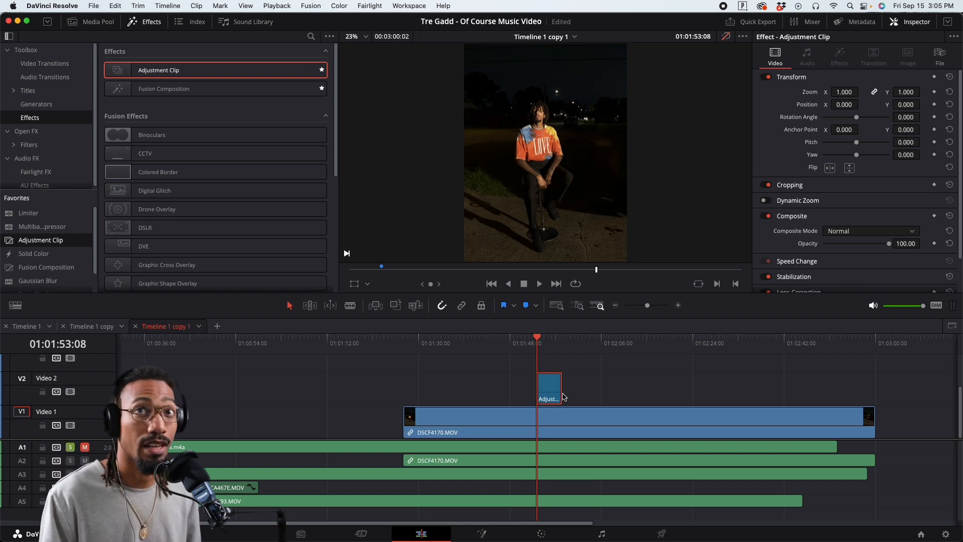
{"action": "key", "text": "super+equal"}
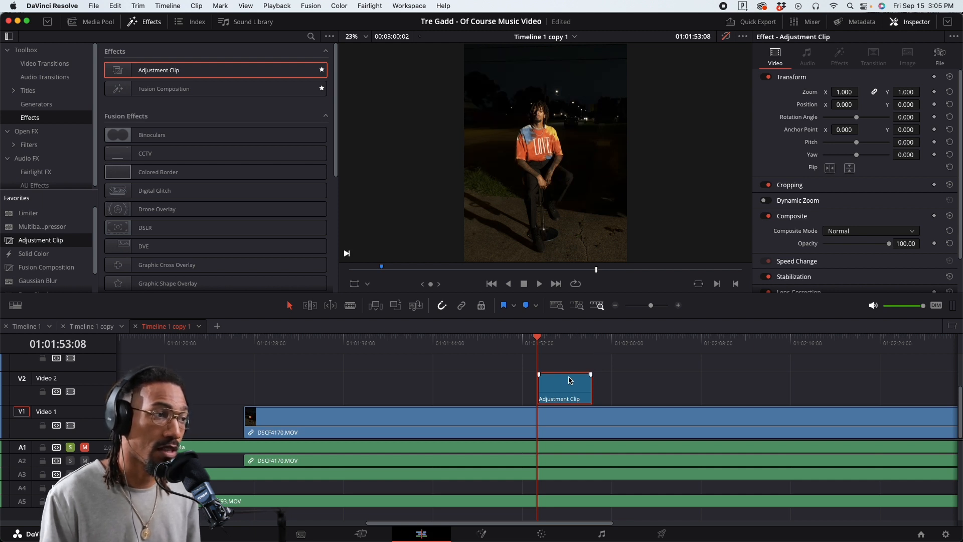
{"action": "left_click", "coordinate": [556, 426]}
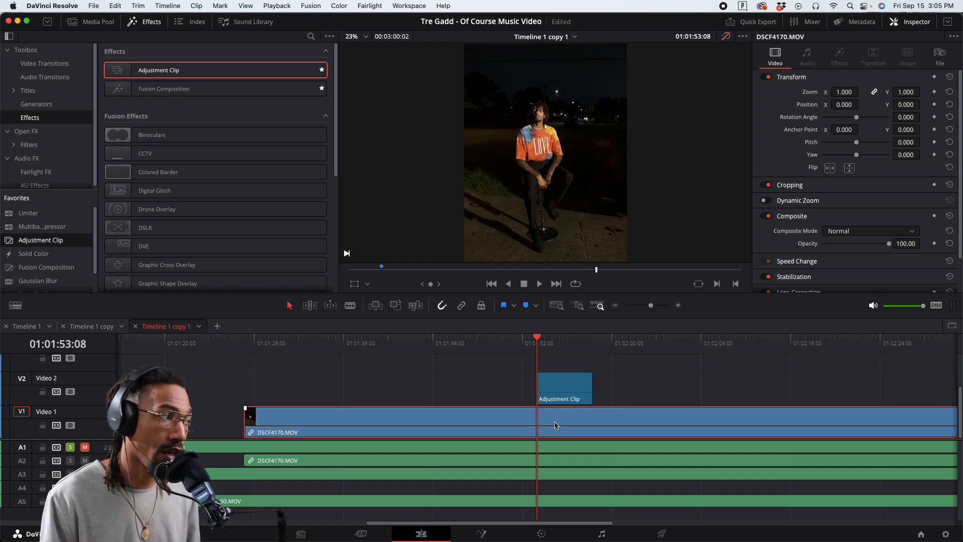
{"action": "left_click", "coordinate": [562, 394]}
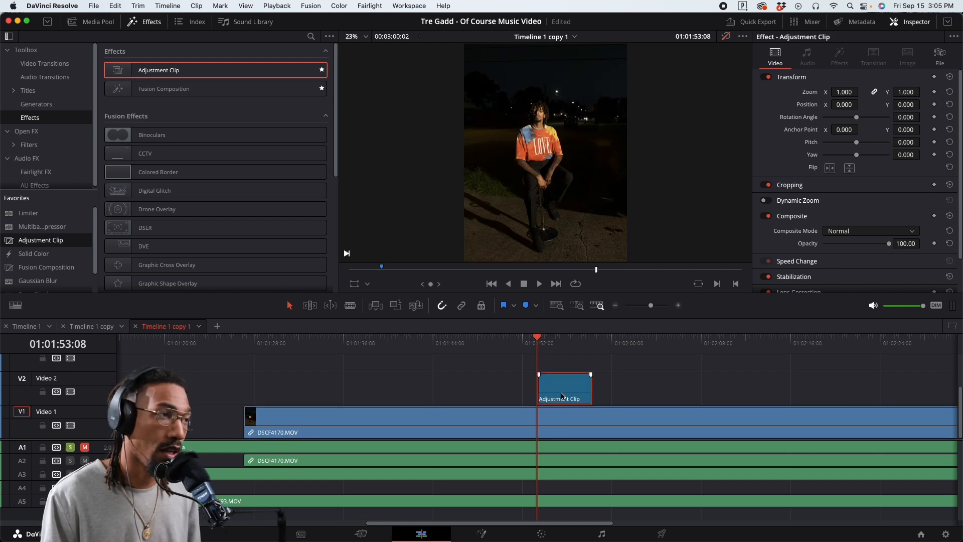
{"action": "scroll", "coordinate": [575, 386], "scroll_direction": "up", "scroll_amount": 4}
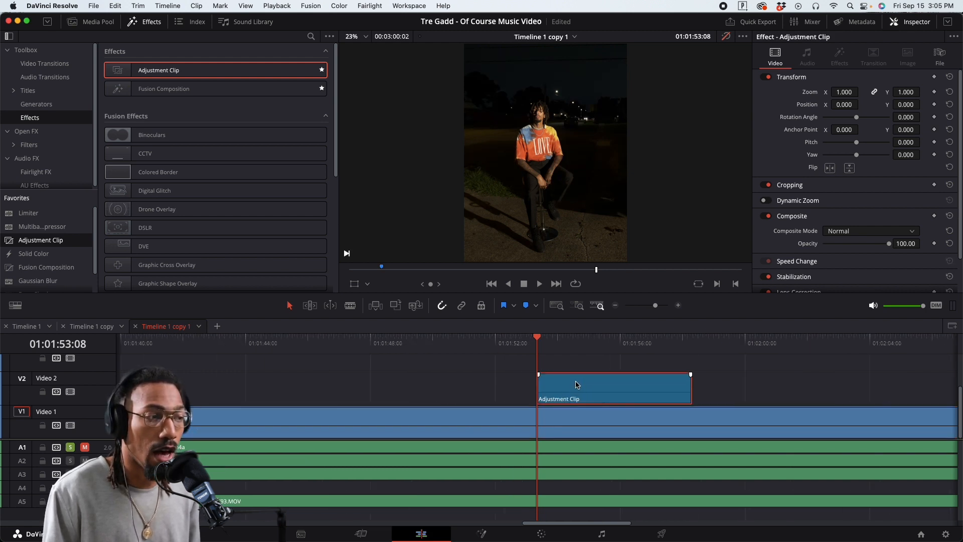
{"action": "scroll", "coordinate": [576, 384], "scroll_direction": "down", "scroll_amount": 5}
{"action": "scroll", "coordinate": [576, 384], "scroll_direction": "up", "scroll_amount": 2}
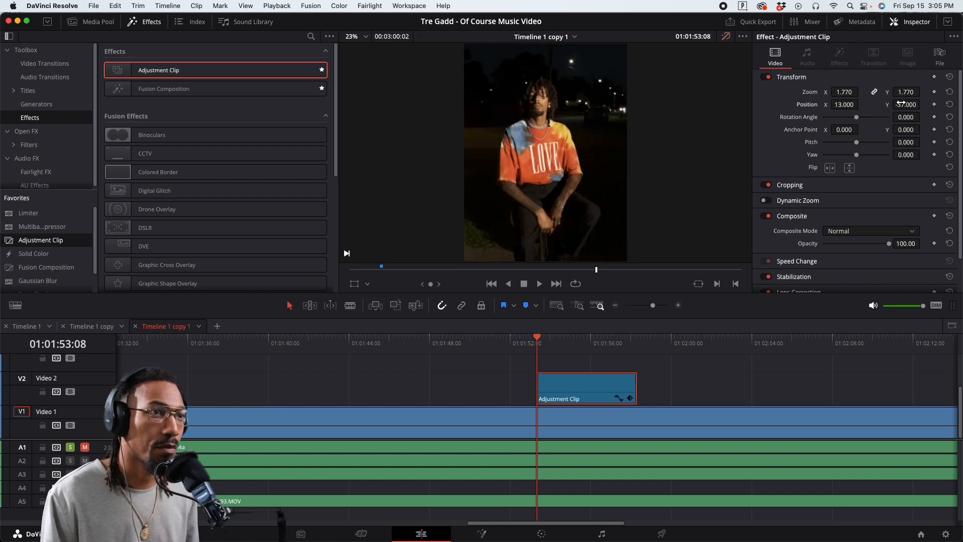
{"action": "left_click_drag", "start_coordinate": [901, 104], "coordinate": [902, 103]}
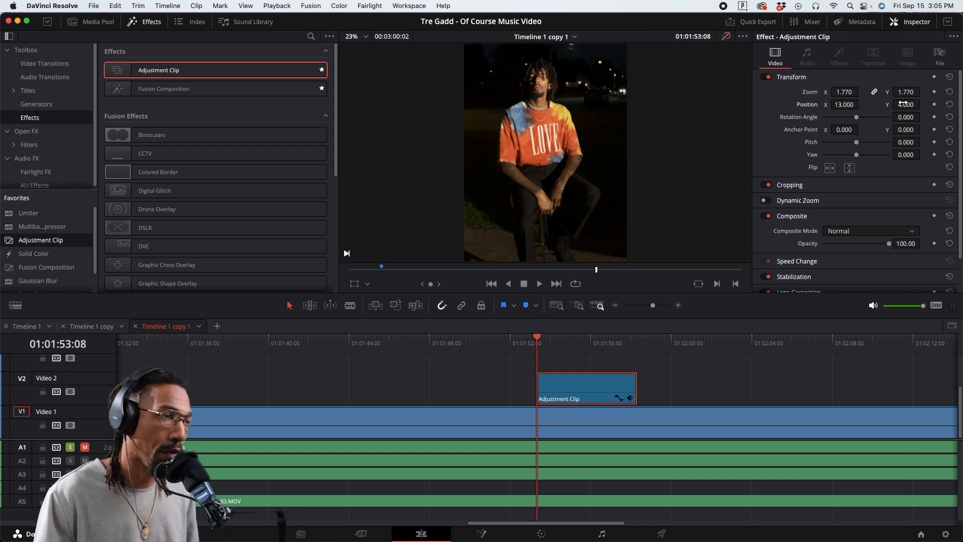
{"action": "double_click", "coordinate": [816, 92]}
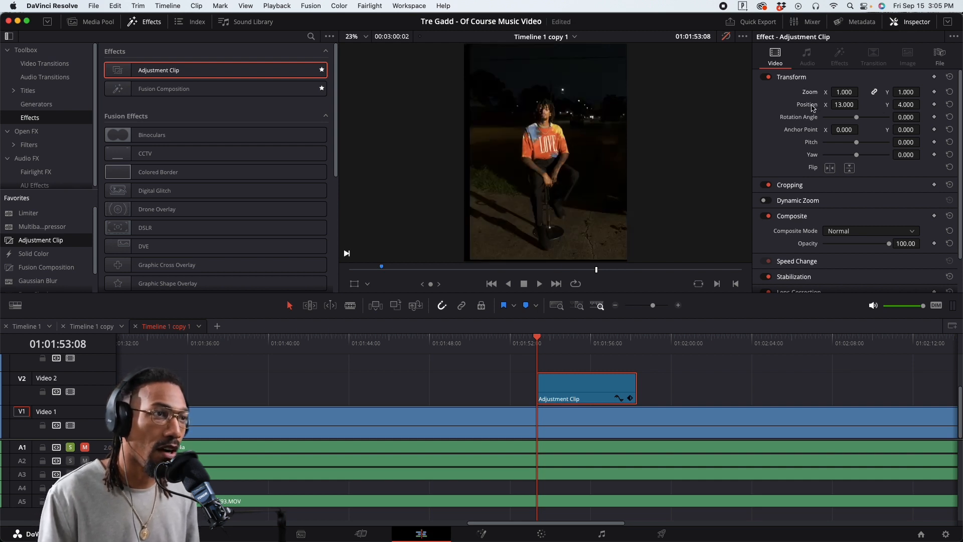
{"action": "double_click", "coordinate": [812, 105]}
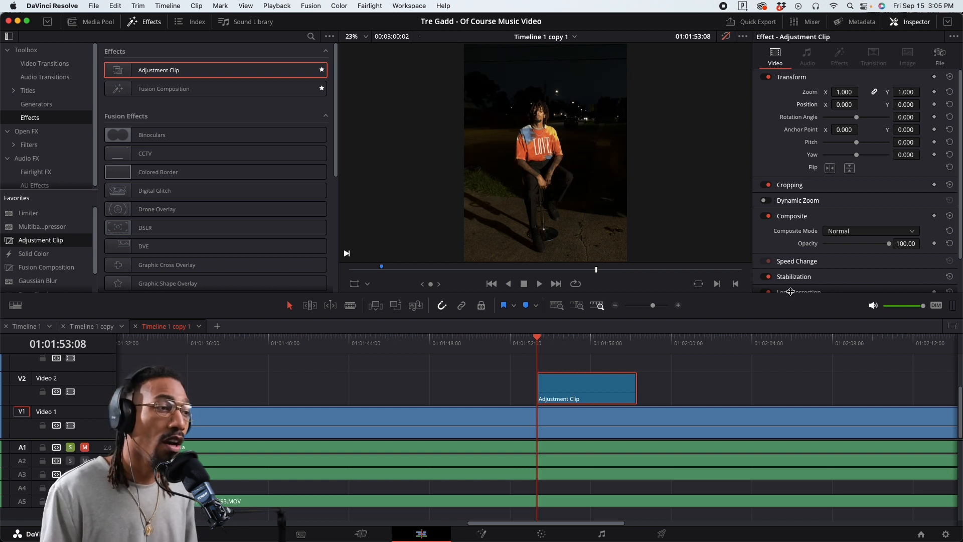
{"action": "left_click", "coordinate": [589, 429]}
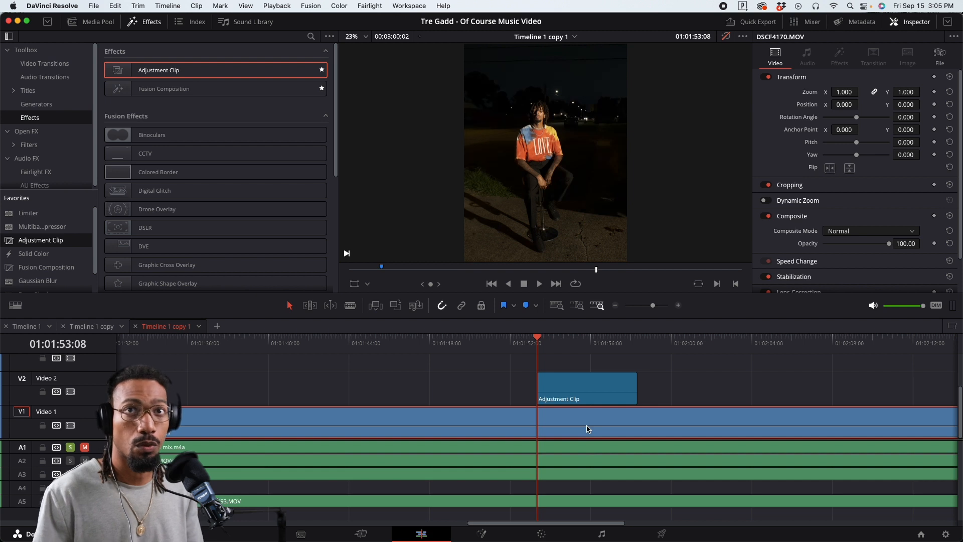
{"action": "key", "text": "shift+z"}
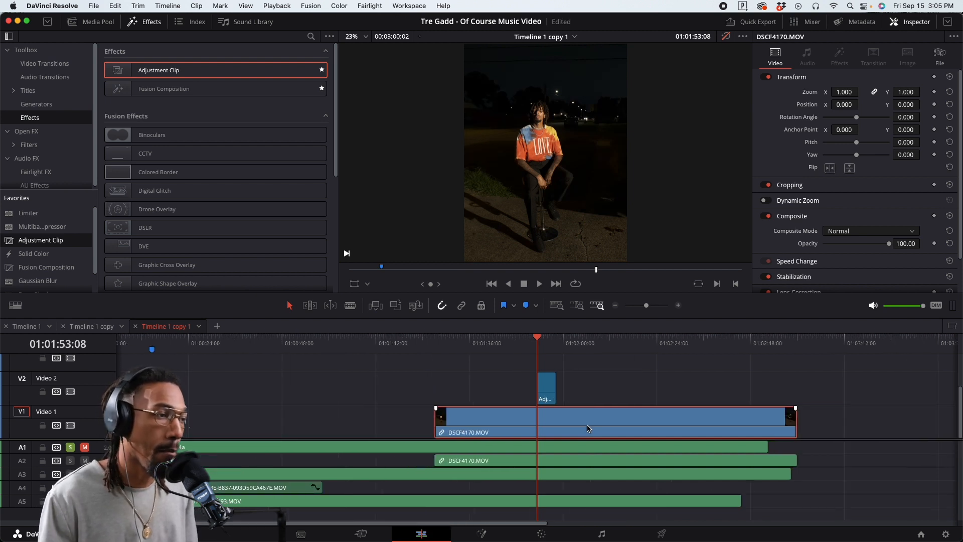
{"action": "key", "text": "super+equal"}
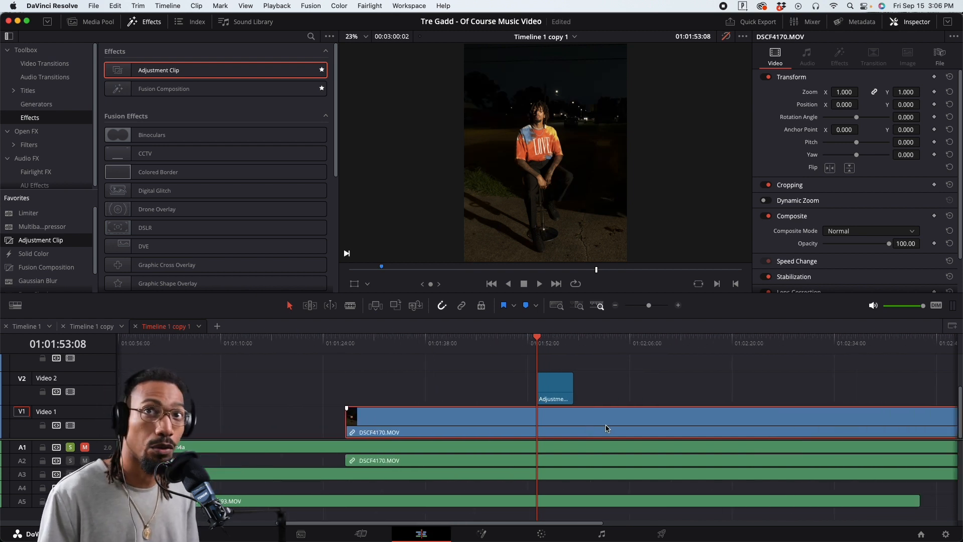
Set the Adjustment Clip's Zoom to 1.740 and Position Y to 30 with the playhead at 01:01:58:00
{"action": "left_click", "coordinate": [547, 399]}
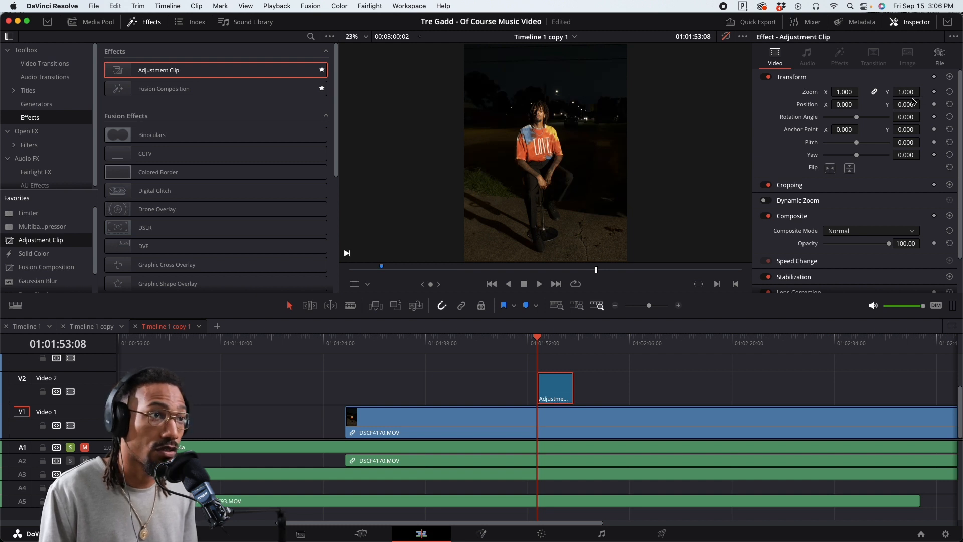
{"action": "scroll", "coordinate": [665, 335], "scroll_direction": "up", "scroll_amount": 2}
{"action": "left_click", "coordinate": [639, 346]}
{"action": "left_click_drag", "start_coordinate": [639, 347], "coordinate": [732, 340]}
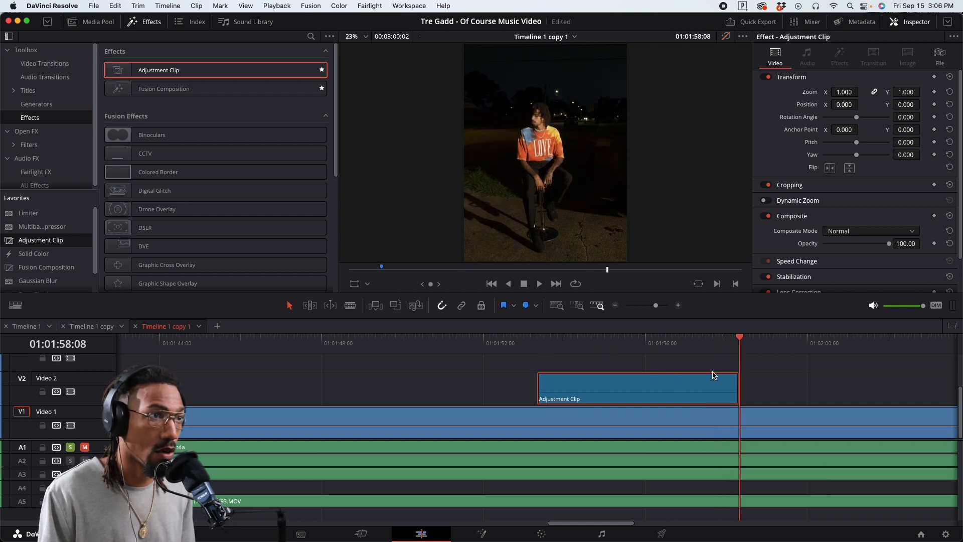
{"action": "key", "text": "Left"}
{"action": "key", "text": "Left"}
{"action": "key", "text": "Left"}
{"action": "key", "text": "Left"}
{"action": "key", "text": "Left"}
{"action": "key", "text": "Left"}
{"action": "key", "text": "Left"}
{"action": "key", "text": "Left"}
{"action": "left_click_drag", "start_coordinate": [843, 93], "coordinate": [903, 102]}
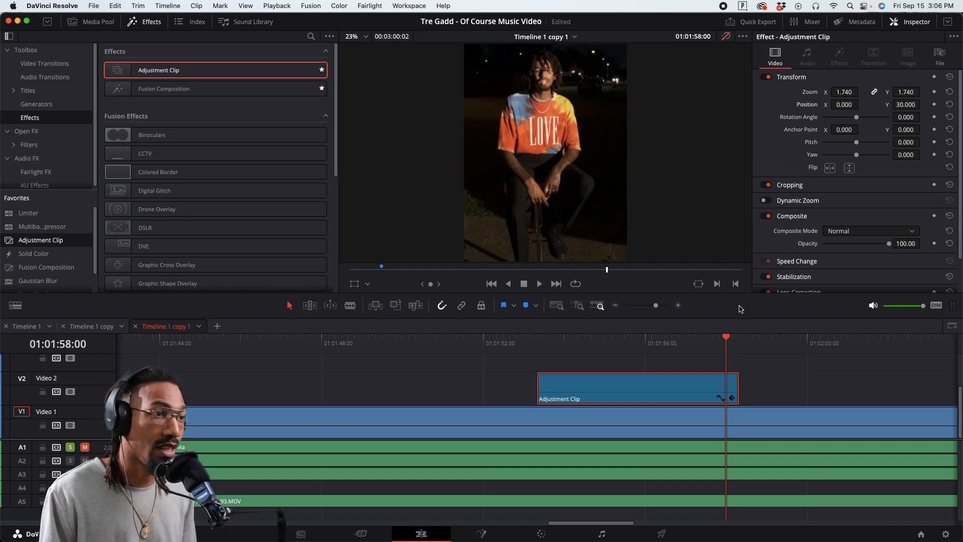
Try keyframing Zoom and Position from default values at the Adjustment Clip's start to the punch-in at its end, and reset the whole Transform
{"action": "left_click", "coordinate": [739, 339]}
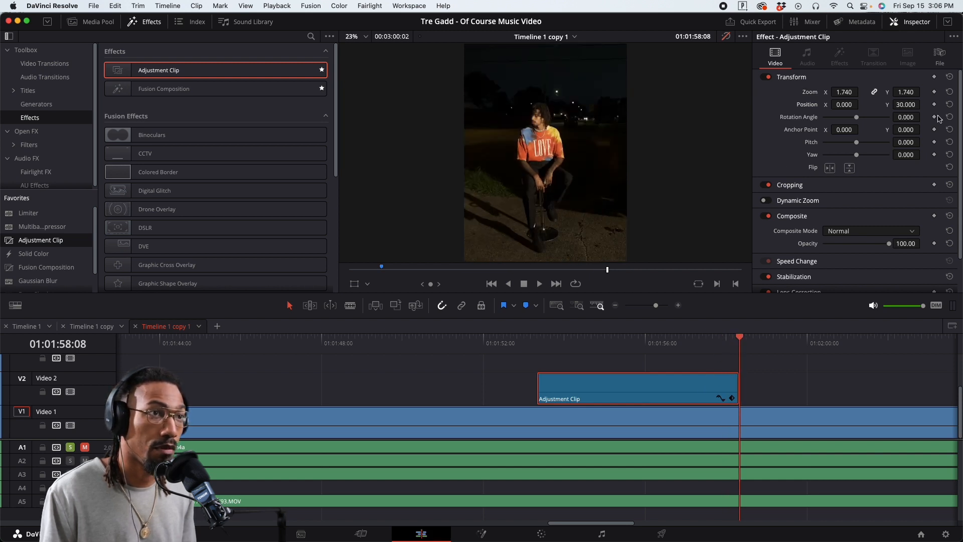
{"action": "left_click", "coordinate": [934, 92]}
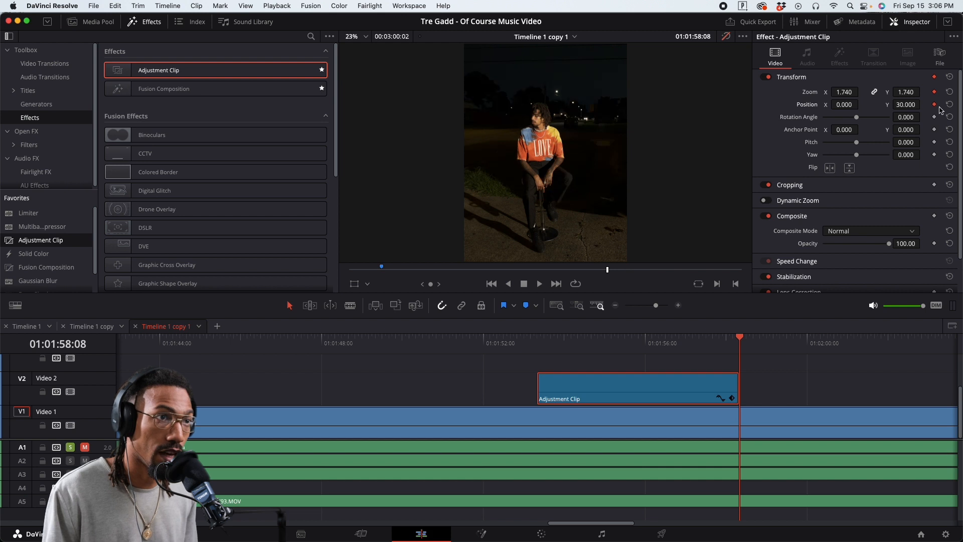
{"action": "left_click_drag", "start_coordinate": [564, 342], "coordinate": [542, 343]}
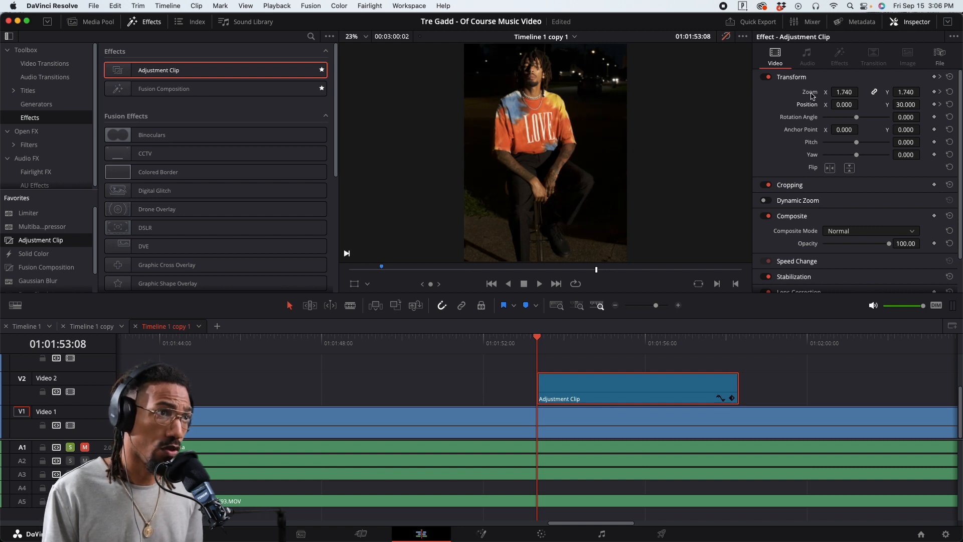
{"action": "double_click", "coordinate": [812, 94]}
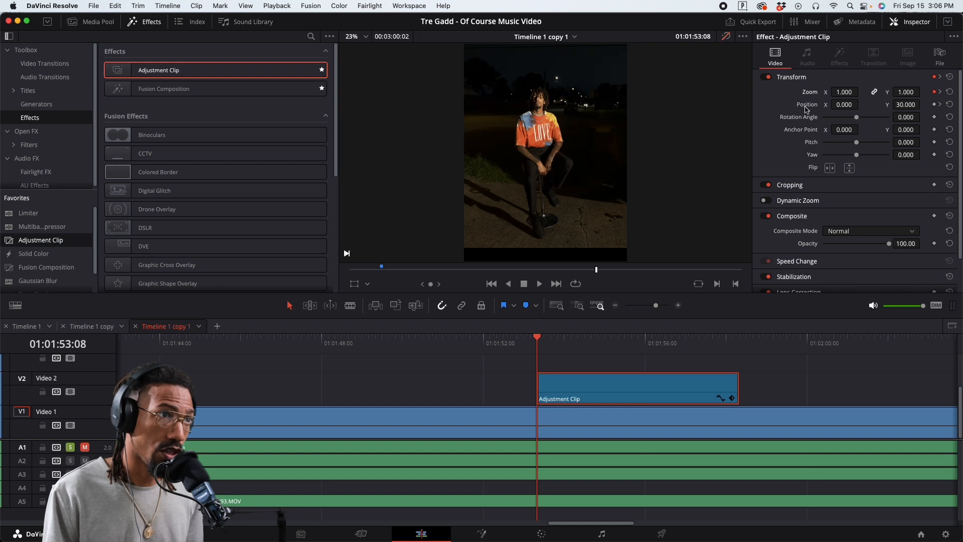
{"action": "double_click", "coordinate": [807, 105]}
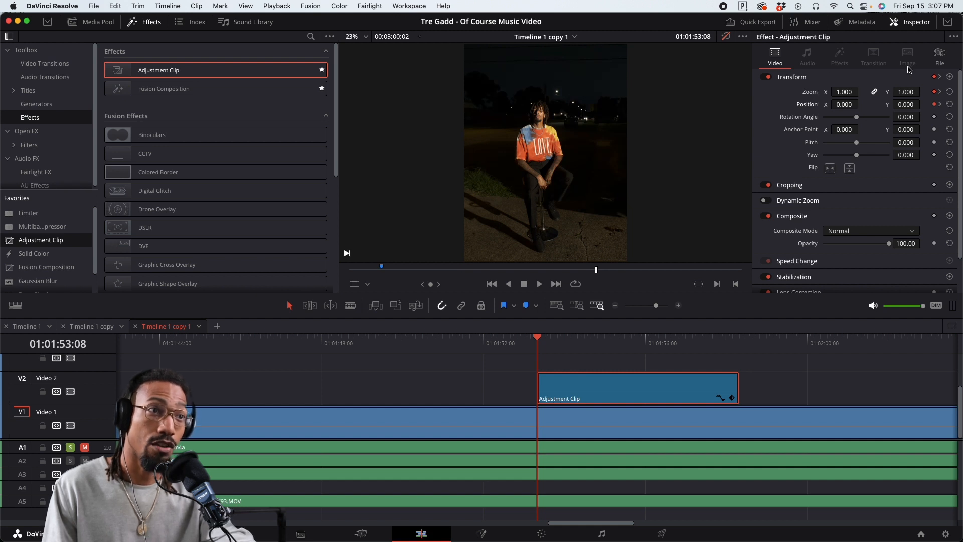
{"action": "left_click", "coordinate": [949, 77]}
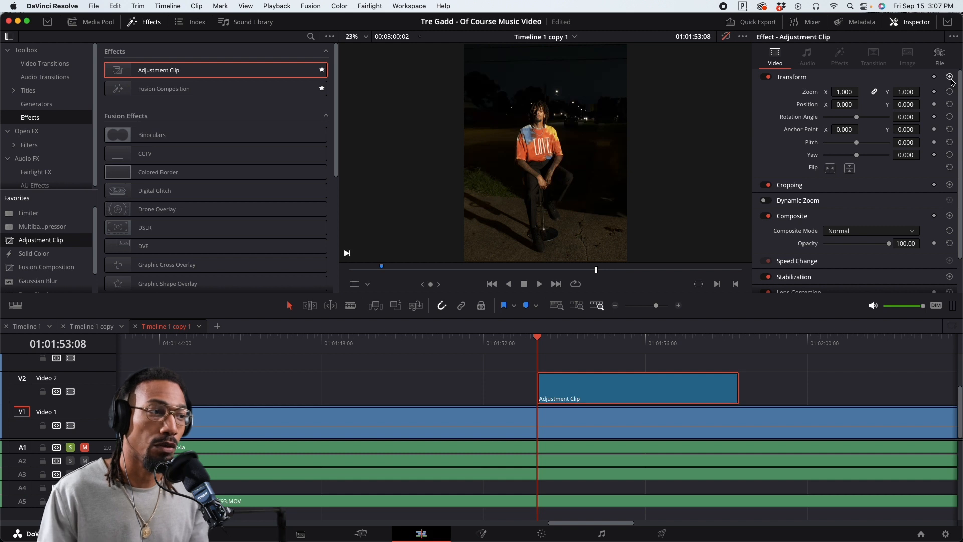
Punch in on the singer at 01:01:55:18 by setting the Adjustment Clip's Zoom to 2.080, Position X to 29 and Y to -31
{"action": "left_click_drag", "start_coordinate": [654, 340], "coordinate": [689, 343]}
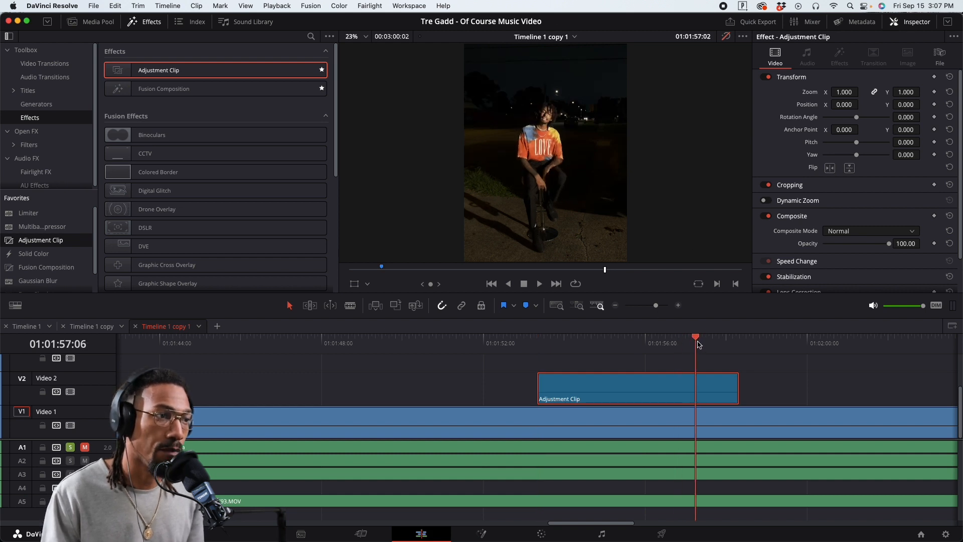
{"action": "left_click", "coordinate": [621, 385]}
{"action": "left_click", "coordinate": [637, 337]}
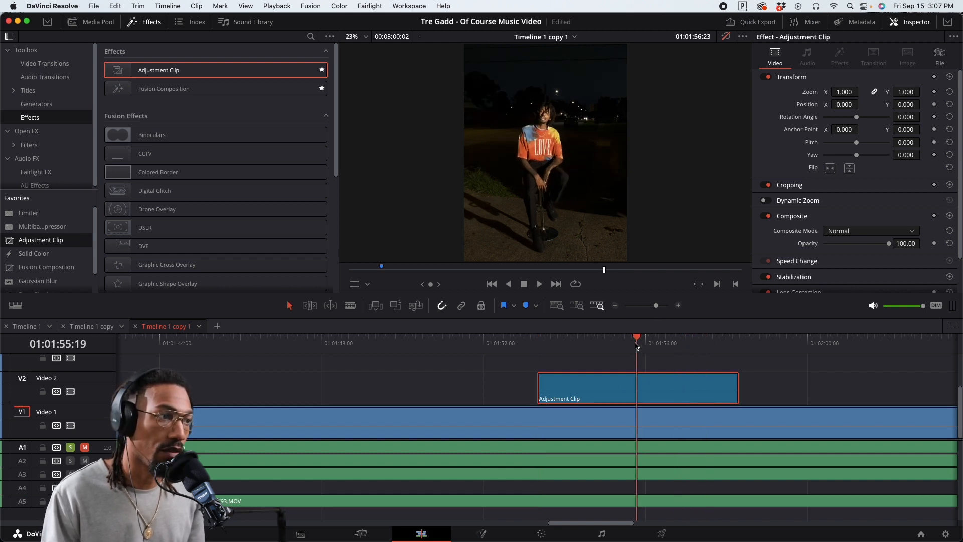
{"action": "mouse_move", "coordinate": [846, 92]}
{"action": "left_mouse_down"}
{"action": "mouse_move", "coordinate": [864, 92]}
{"action": "mouse_move", "coordinate": [843, 105]}
{"action": "left_mouse_up"}
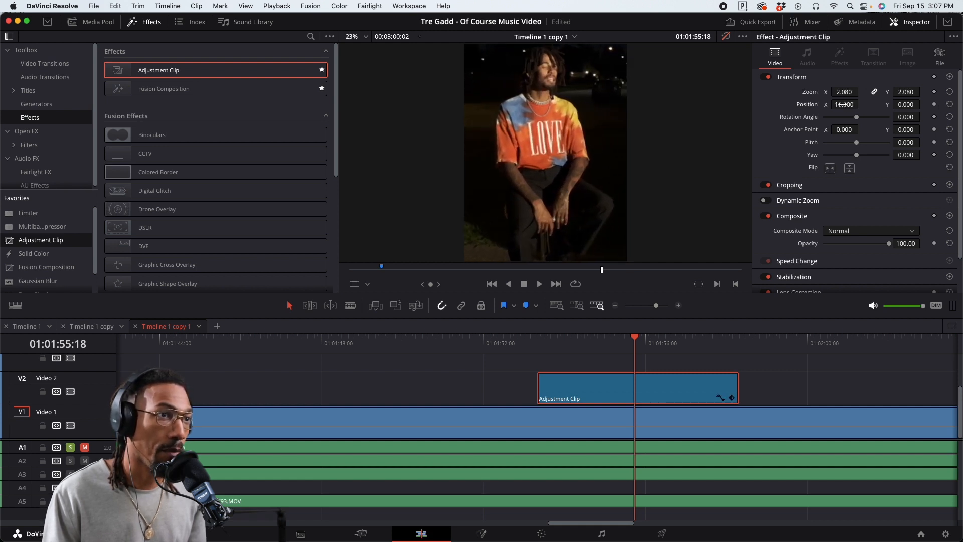
{"action": "left_click_drag", "start_coordinate": [905, 105], "coordinate": [905, 105]}
{"action": "left_click_drag", "start_coordinate": [844, 105], "coordinate": [845, 104]}
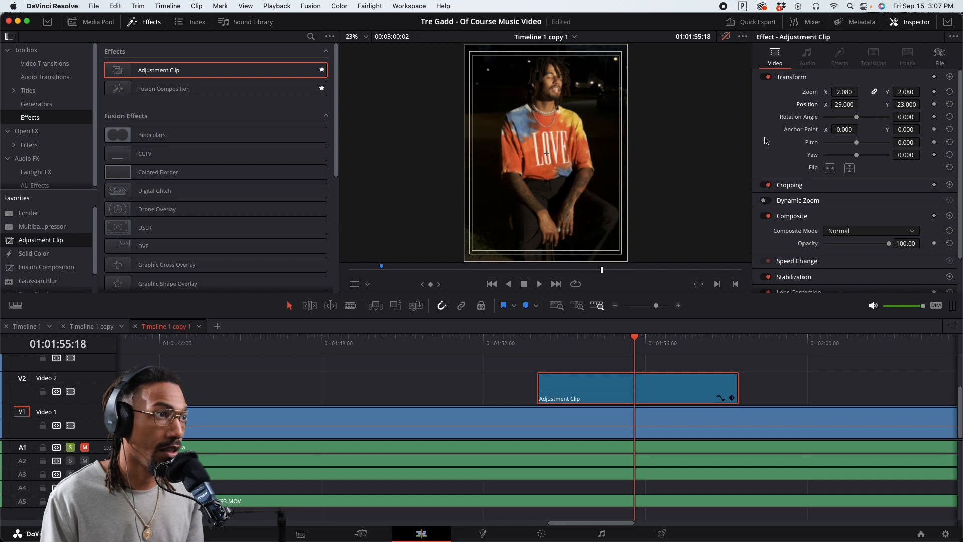
{"action": "left_click_drag", "start_coordinate": [905, 105], "coordinate": [902, 105]}
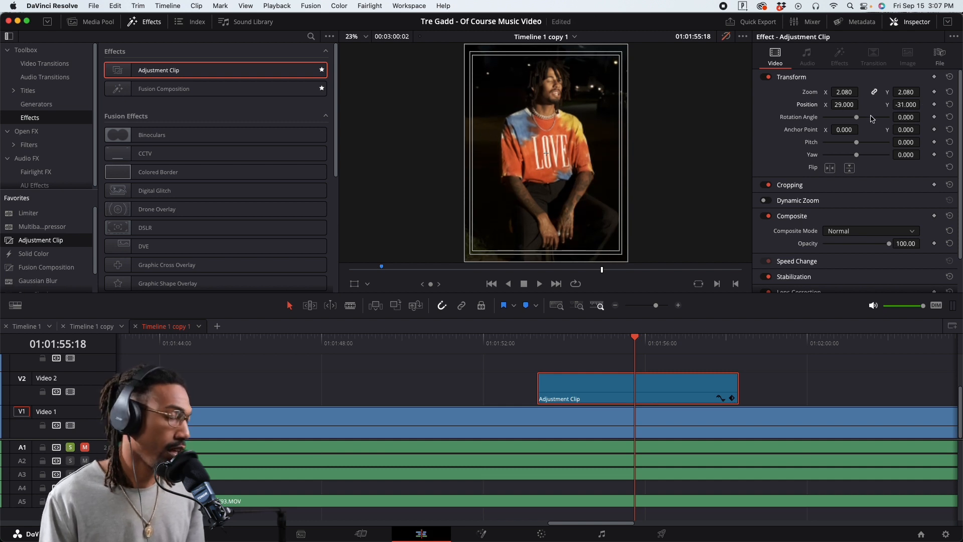
Play the timeline from before the Adjustment Clip to past its end to review the punch-in and return to the wide shot
{"action": "left_click_drag", "start_coordinate": [667, 347], "coordinate": [739, 353]}
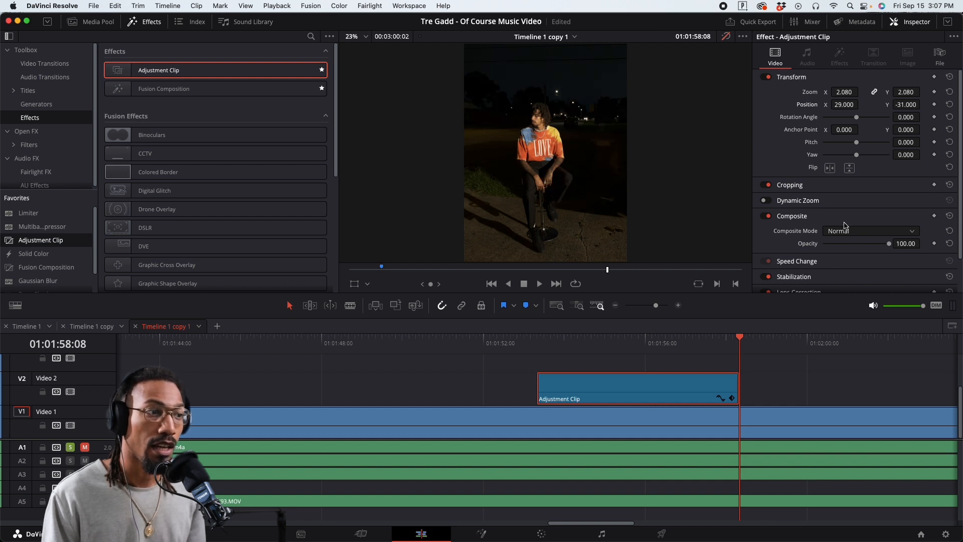
{"action": "key", "text": "super+minus"}
{"action": "key", "text": "super+minus"}
{"action": "key", "text": "super+minus"}
{"action": "key", "text": "super+minus"}
{"action": "key", "text": "super+minus"}
{"action": "key", "text": "super+equal"}
{"action": "key", "text": "super+equal"}
{"action": "key", "text": "super+equal"}
{"action": "key", "text": "super+equal"}
{"action": "left_click_drag", "start_coordinate": [511, 350], "coordinate": [252, 354]}
{"action": "key", "text": "space"}
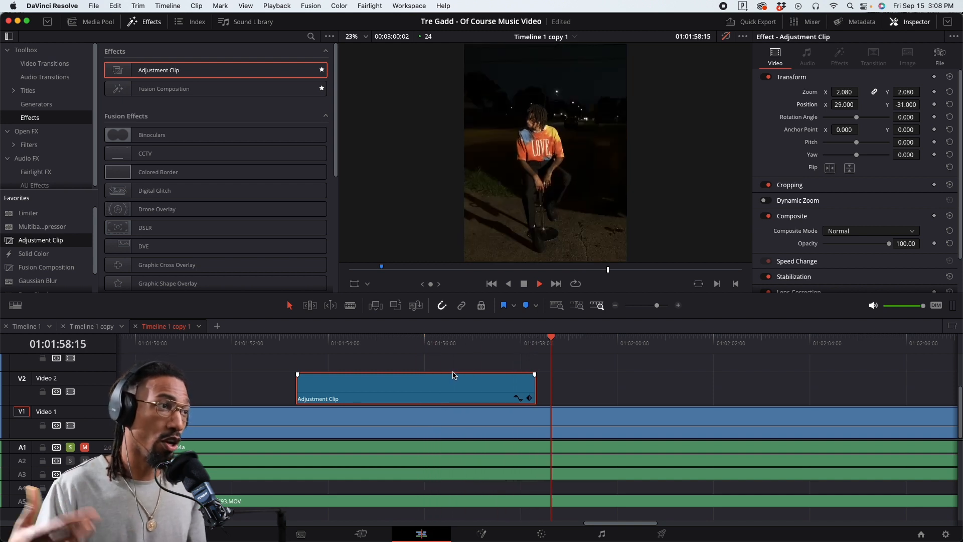
{"action": "key", "text": "space"}
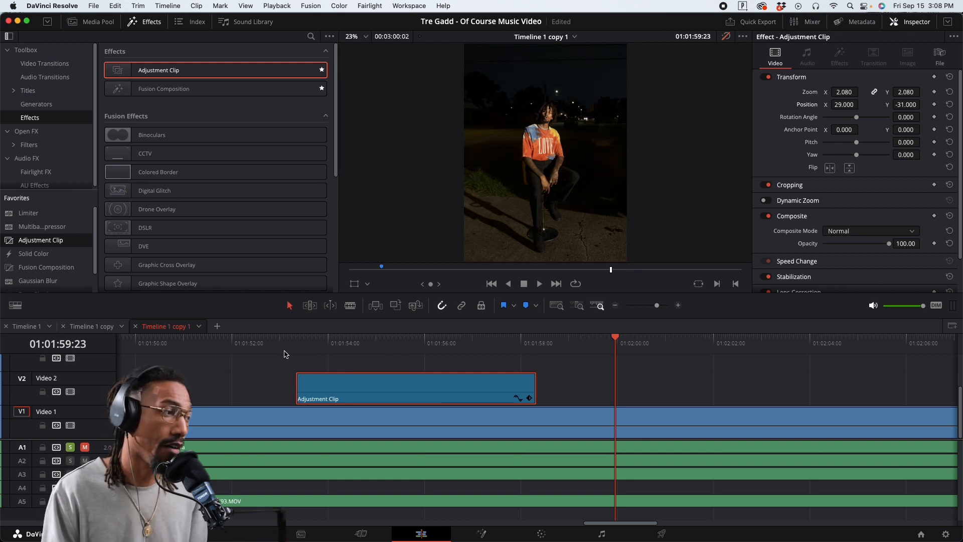
Duplicate the Adjustment Clip twice along Video 2, placing the copies at about 01:02:08 and 01:02:23 above DSCF4170.MOV
{"action": "key", "text": "super+minus"}
{"action": "key", "text": "super+minus"}
{"action": "key", "text": "super+minus"}
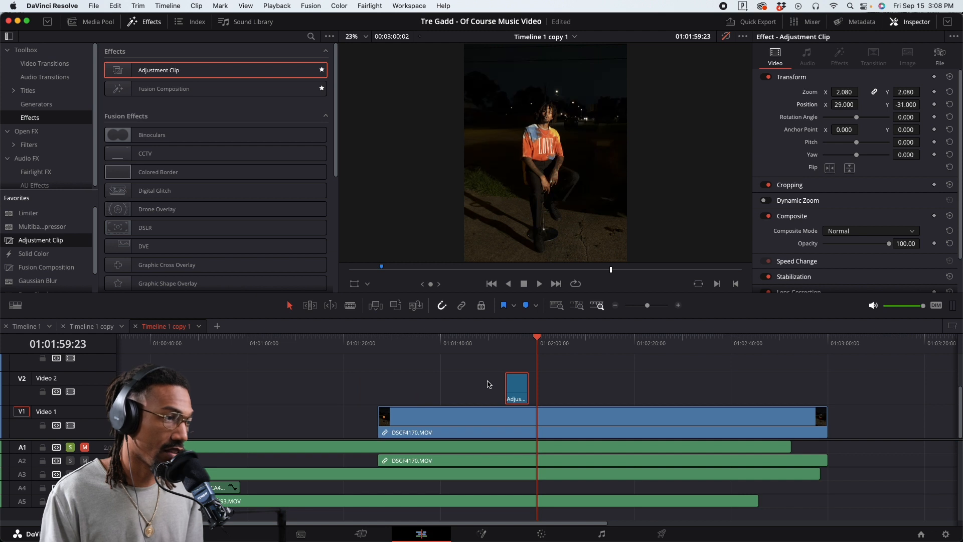
{"action": "left_click_drag", "start_coordinate": [520, 381], "coordinate": [666, 385]}
Play the timeline from just before the first Adjustment Clip to review its punch-in
{"action": "left_click", "coordinate": [478, 350]}
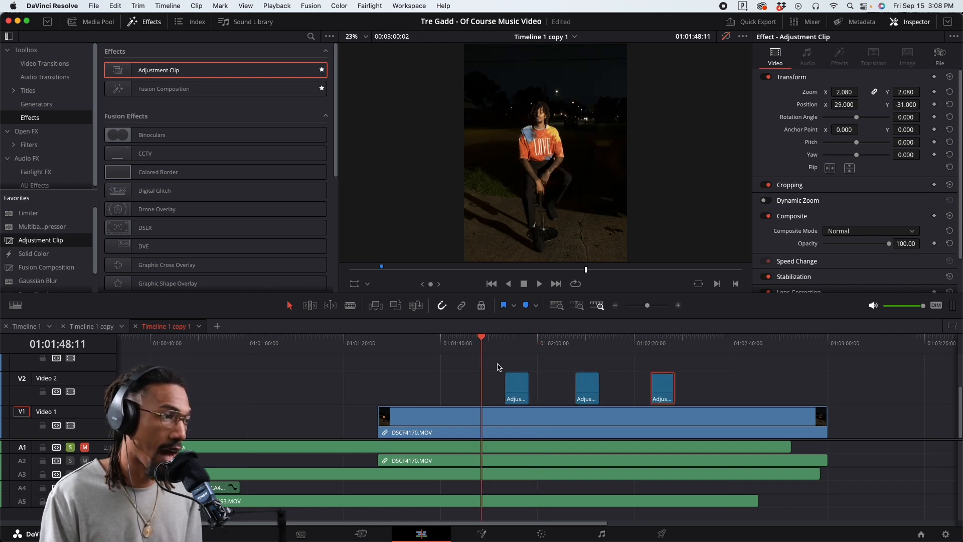
{"action": "key", "text": "super+plus"}
{"action": "key", "text": "super+plus"}
{"action": "key", "text": "space"}
{"action": "left_click", "coordinate": [614, 345]}
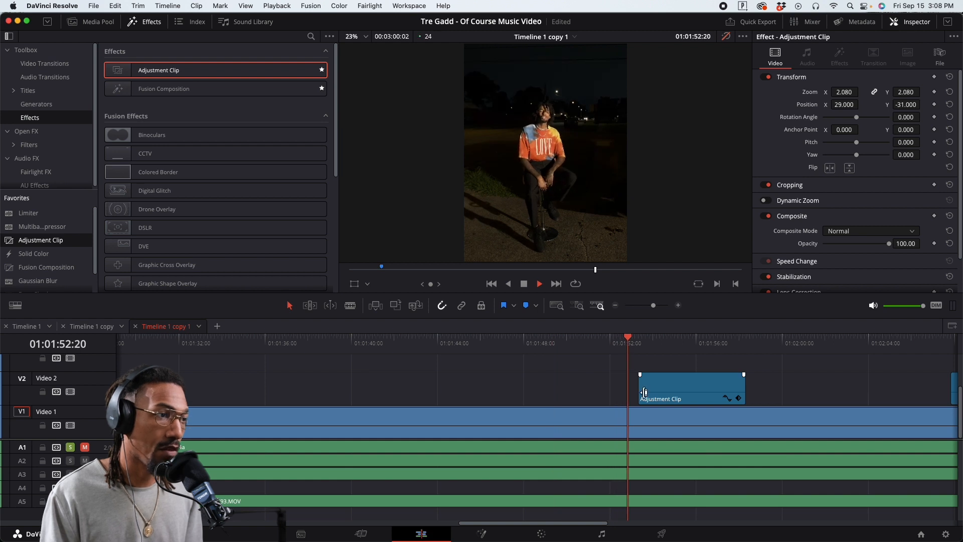
Play the timeline from about 01:02:05 into the second Adjustment Clip to review the repeated punch-in
{"action": "key", "text": "super+minus"}
{"action": "key", "text": "super+minus"}
{"action": "left_click", "coordinate": [625, 345]}
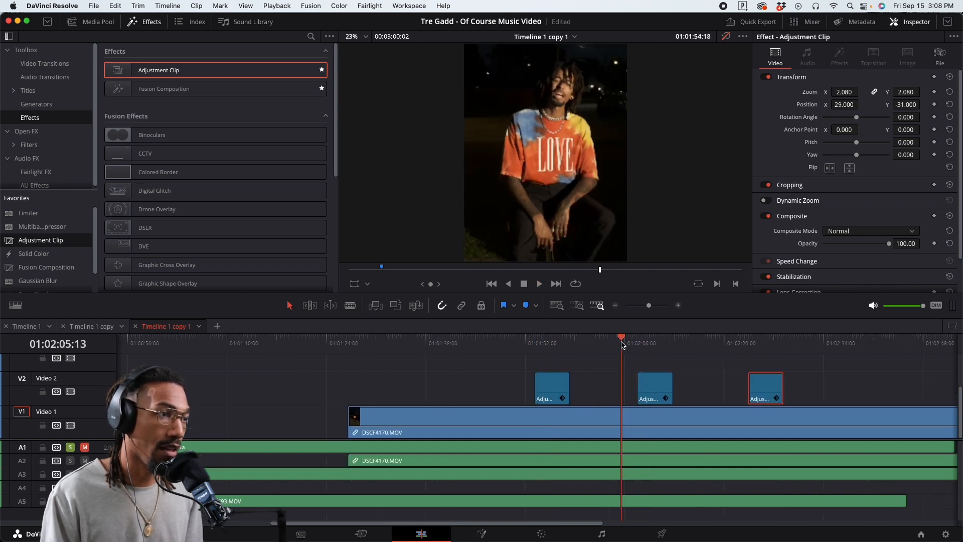
{"action": "key", "text": "super+plus"}
{"action": "key", "text": "super+plus"}
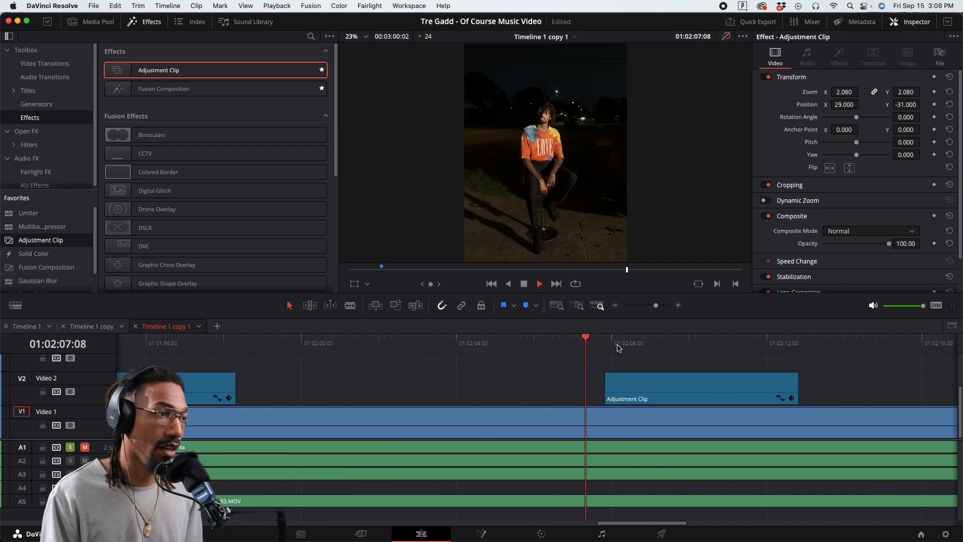
{"action": "key", "text": "super+minus"}
{"action": "key", "text": "super+minus"}
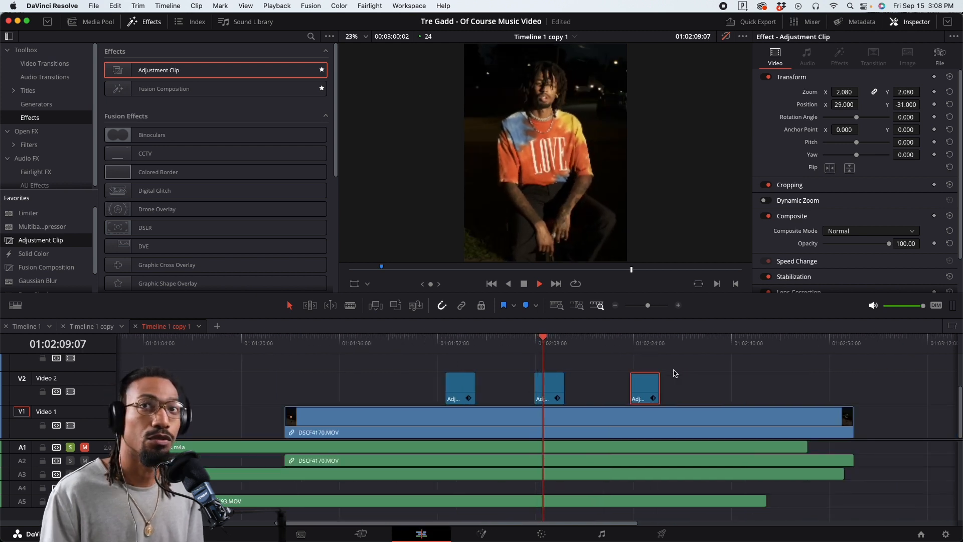
Delete the two duplicate Adjustment Clips at about 01:02:08 and 01:02:23 from Video 2, keeping only the first
{"action": "left_click_drag", "start_coordinate": [692, 383], "coordinate": [534, 410]}
{"action": "key", "text": "Delete"}
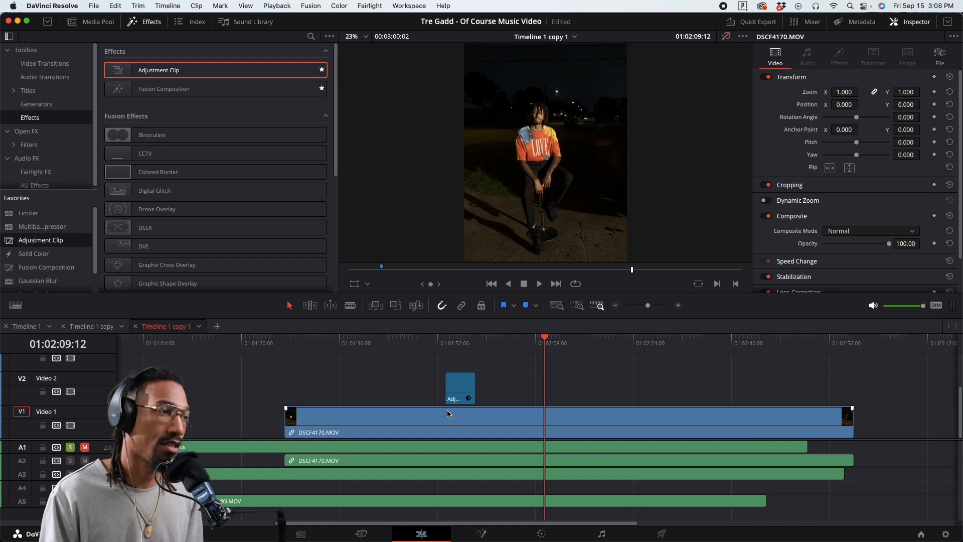
Add Zoom and Position keyframes at the end of the remaining Adjustment Clip, at 01:01:58:08, with its current punch-in values
{"action": "left_click", "coordinate": [453, 336]}
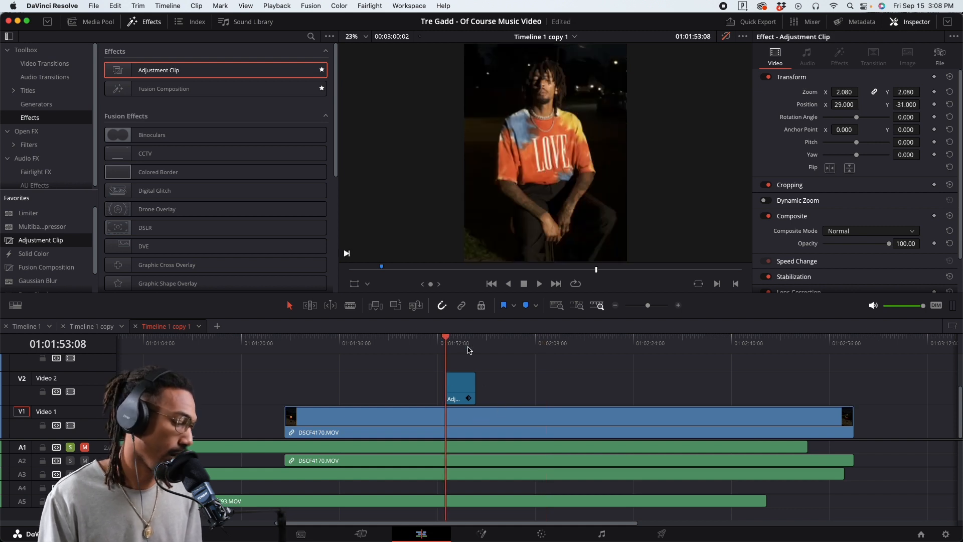
{"action": "scroll", "coordinate": [621, 397], "scroll_direction": "up", "scroll_amount": 5}
{"action": "left_click", "coordinate": [612, 391]}
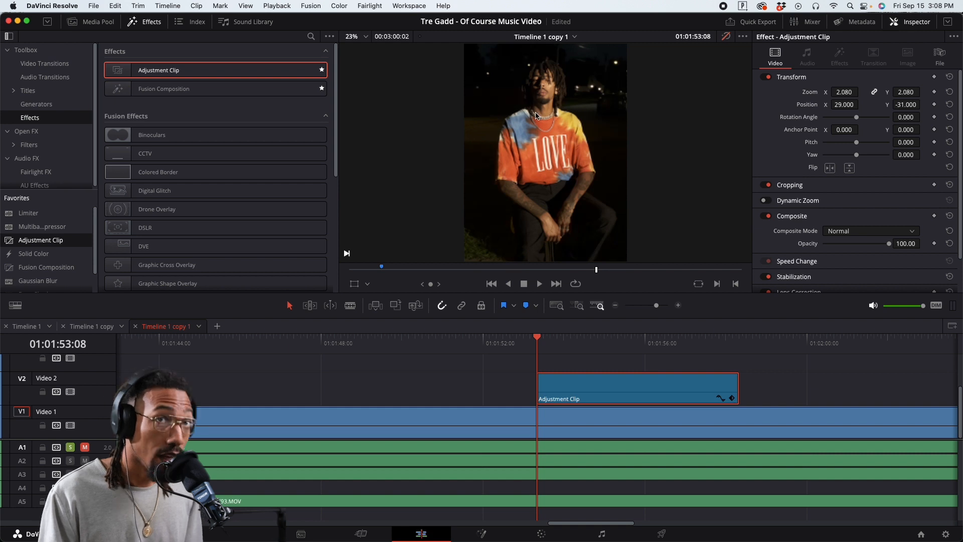
{"action": "left_click_drag", "start_coordinate": [714, 343], "coordinate": [739, 345]}
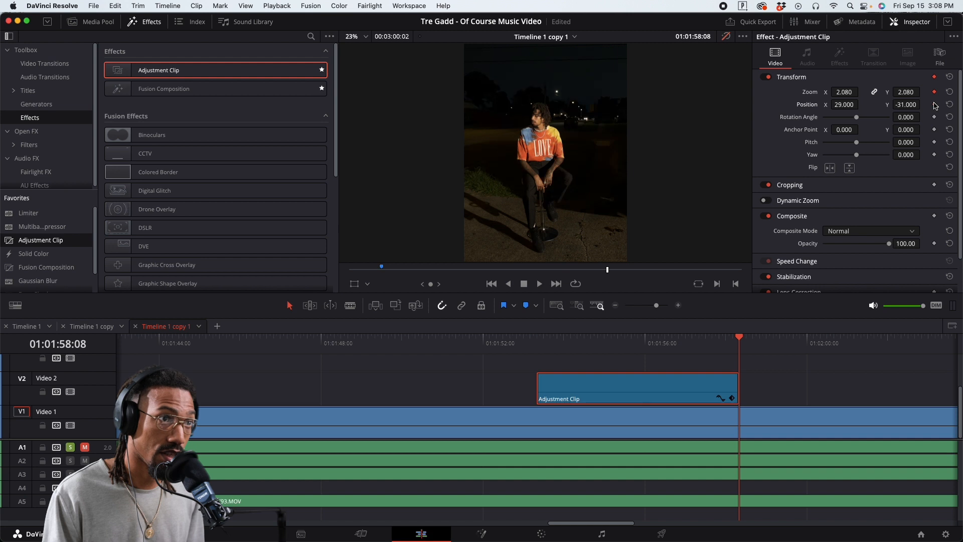
At the Adjustment Clip's start, 01:01:53:08, keyframe the wide framing with Zoom reset to 1.000 and Position reset to 0.000
{"action": "left_click", "coordinate": [720, 344]}
{"action": "left_click_drag", "start_coordinate": [720, 344], "coordinate": [537, 344]}
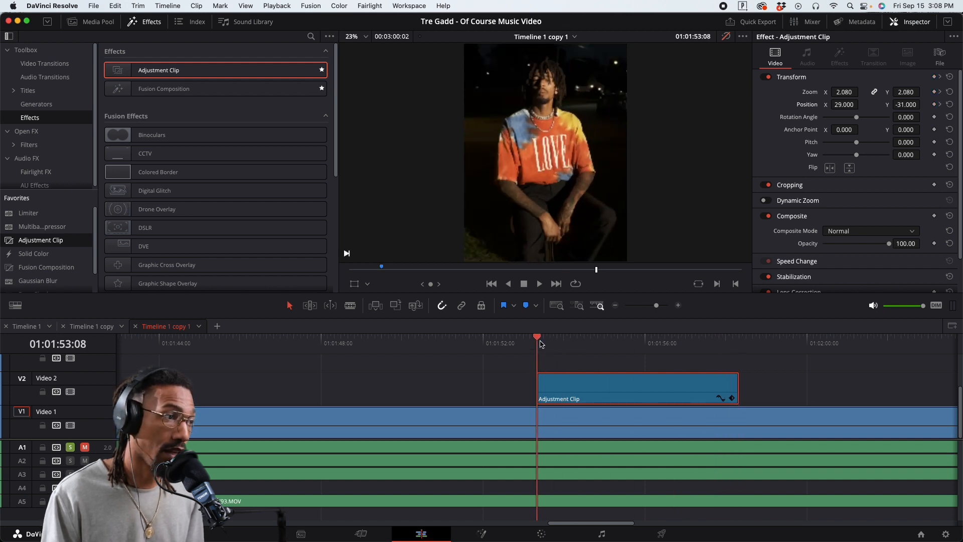
{"action": "double_click", "coordinate": [813, 95]}
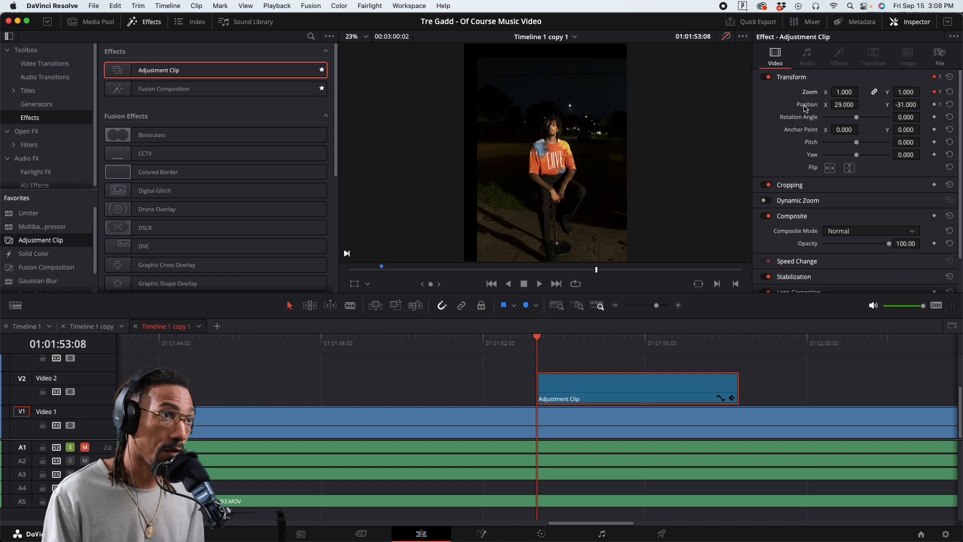
{"action": "double_click", "coordinate": [804, 107]}
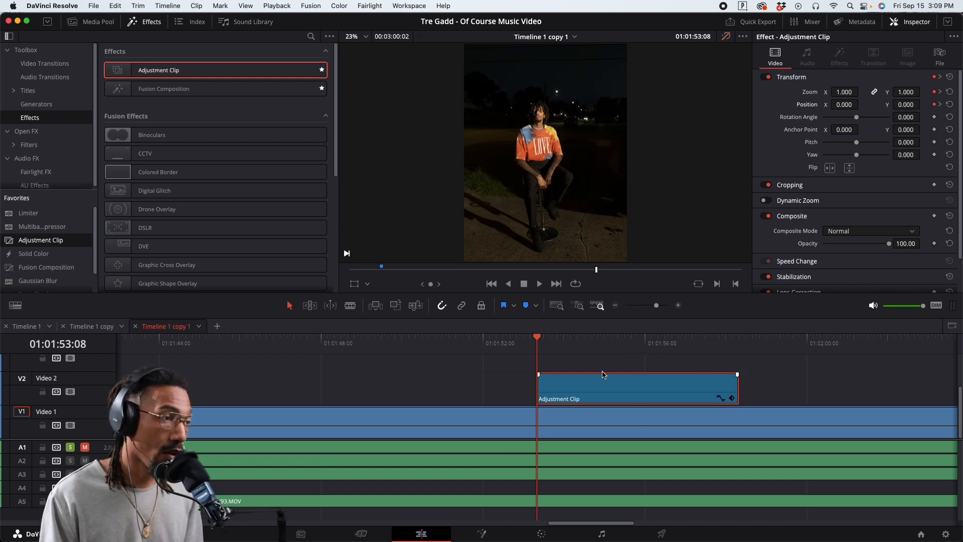
Play the Adjustment Clip from its start to just past its end to review the gradual keyframed zoom
{"action": "key", "text": "space"}
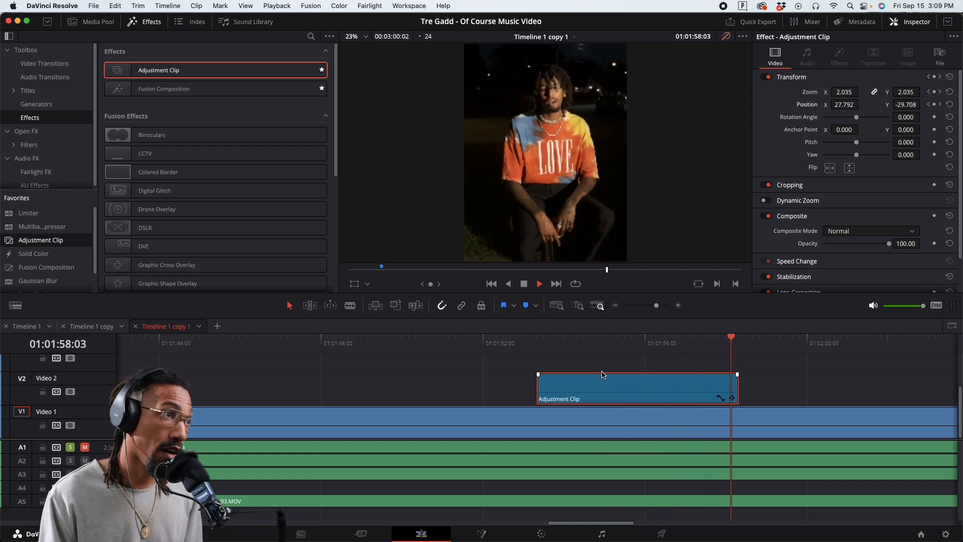
{"action": "key", "text": "space"}
Move the Adjustment Clip along Video 2 to about 01:01:19, clear of the DSCF4170.MOV footage
{"action": "key", "text": "super+minus"}
{"action": "key", "text": "super+minus"}
{"action": "key", "text": "super+minus"}
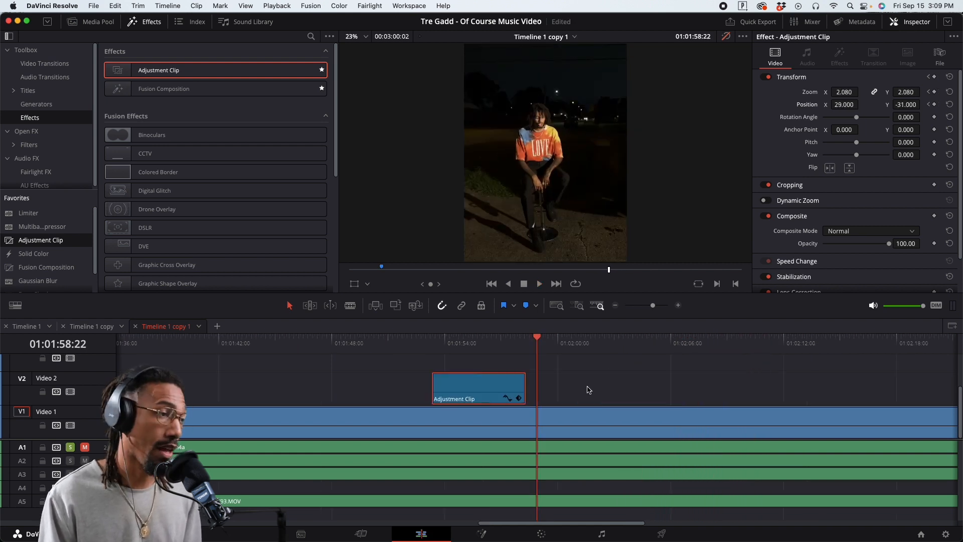
{"action": "key", "text": "super+equal"}
{"action": "left_click_drag", "start_coordinate": [506, 388], "coordinate": [218, 388]}
Split the DSCF4170.MOV video at 01:01:52:02 and delete the part before the cut
{"action": "left_click", "coordinate": [327, 344]}
{"action": "left_click_drag", "start_coordinate": [325, 364], "coordinate": [454, 358]}
{"action": "left_click_drag", "start_coordinate": [501, 357], "coordinate": [479, 358]}
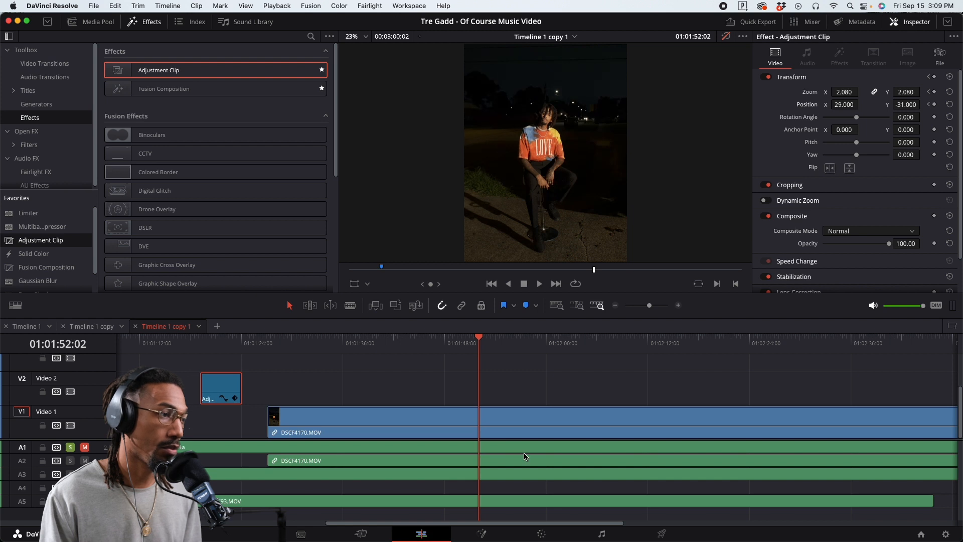
{"action": "left_click", "coordinate": [514, 425]}
{"action": "key", "text": "super+b"}
{"action": "left_click", "coordinate": [444, 432]}
{"action": "key", "text": "Delete"}
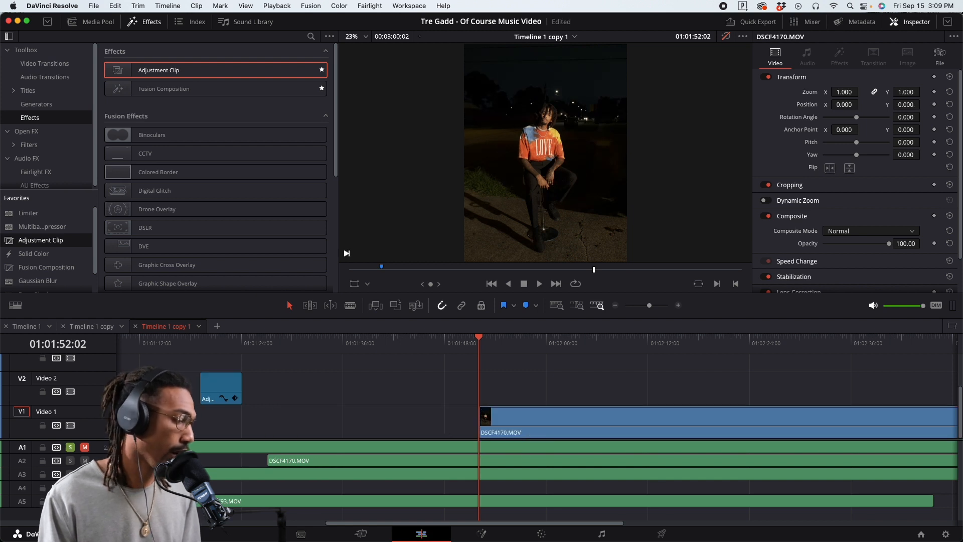
Turn on Dynamic Zoom for the remaining DSCF4170.MOV clip on Video 1
{"action": "scroll", "coordinate": [501, 421], "scroll_direction": "left", "scroll_amount": 3}
{"action": "left_click", "coordinate": [553, 416]}
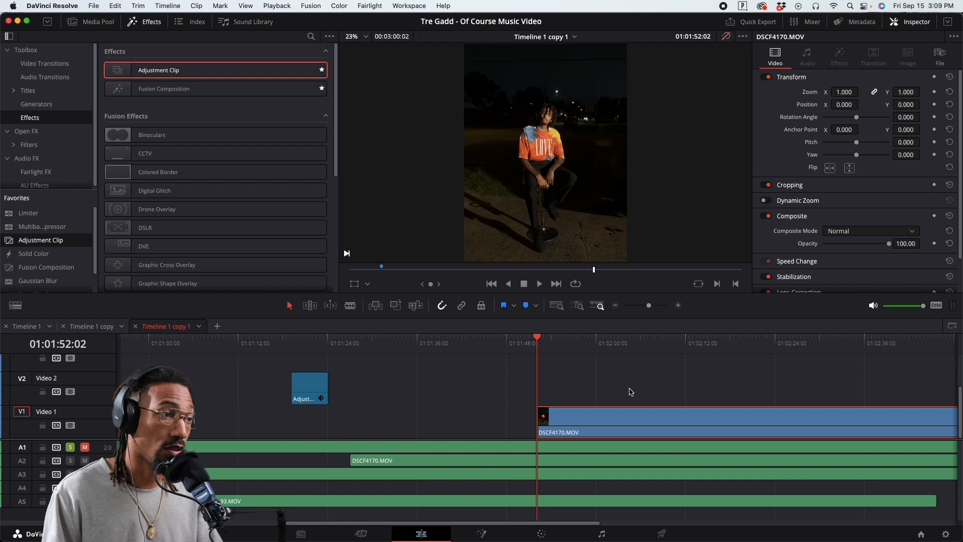
{"action": "left_click", "coordinate": [810, 201]}
{"action": "scroll", "coordinate": [810, 202], "scroll_direction": "down", "scroll_amount": 4}
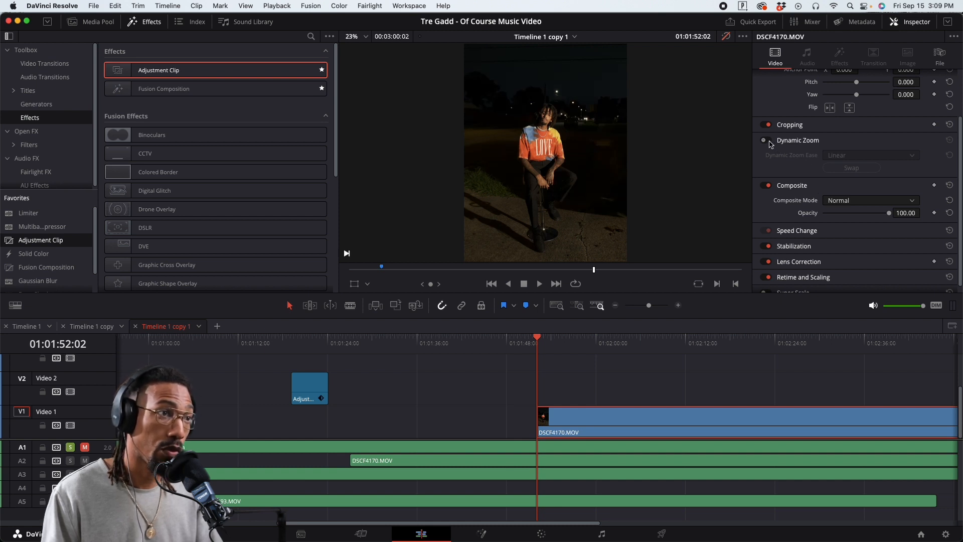
{"action": "scroll", "coordinate": [825, 128], "scroll_direction": "up", "scroll_amount": 4}
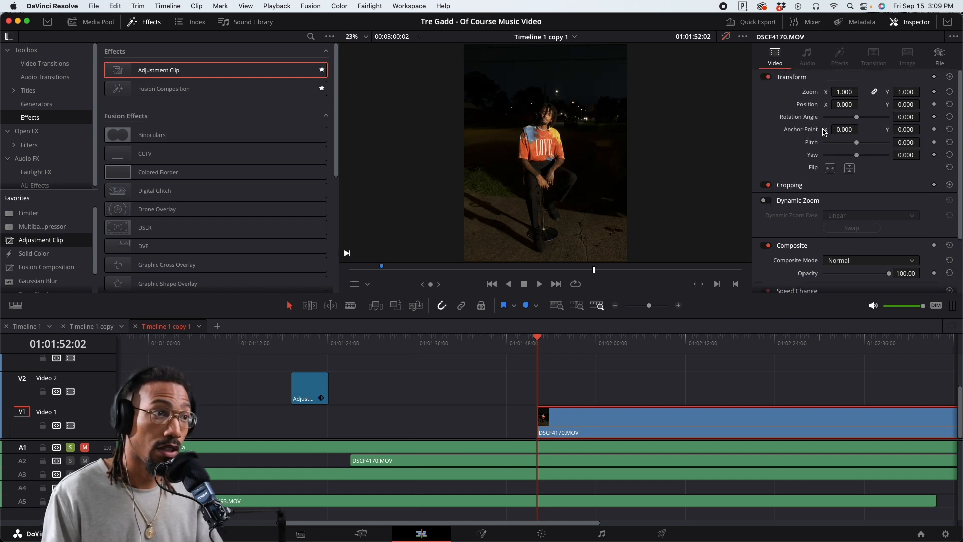
{"action": "scroll", "coordinate": [804, 184], "scroll_direction": "down", "scroll_amount": 4}
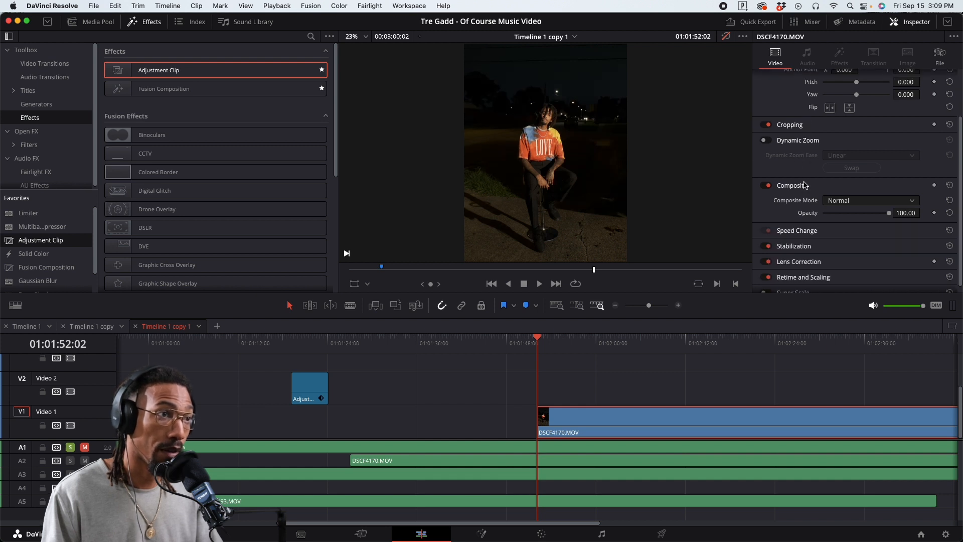
{"action": "left_click", "coordinate": [770, 143]}
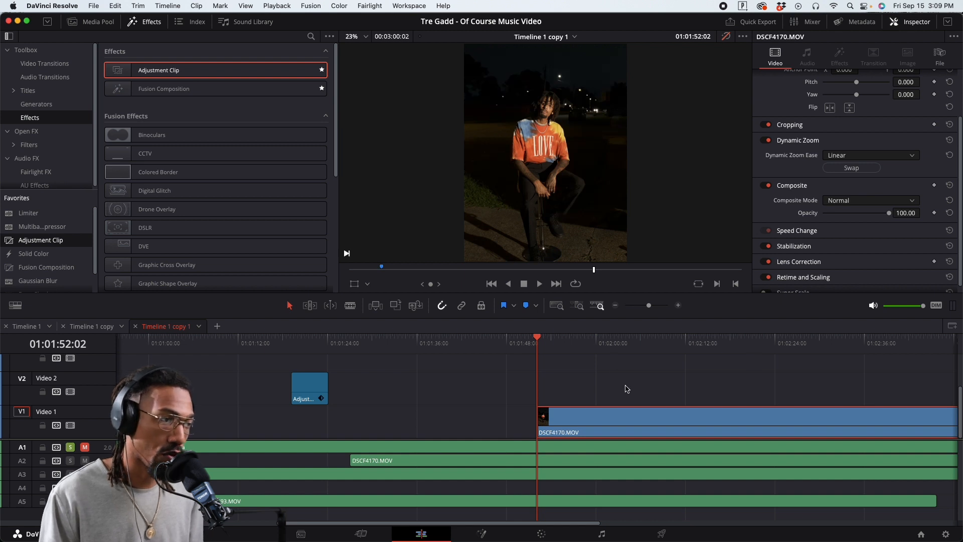
Play DSCF4170.MOV from its start at 01:01:52:02 to about 01:02:06 to review the slow Dynamic Zoom
{"action": "scroll", "coordinate": [625, 389], "scroll_direction": "down", "scroll_amount": 3}
{"action": "scroll", "coordinate": [624, 386], "scroll_direction": "up", "scroll_amount": 1}
{"action": "scroll", "coordinate": [624, 386], "scroll_direction": "up", "scroll_amount": 1}
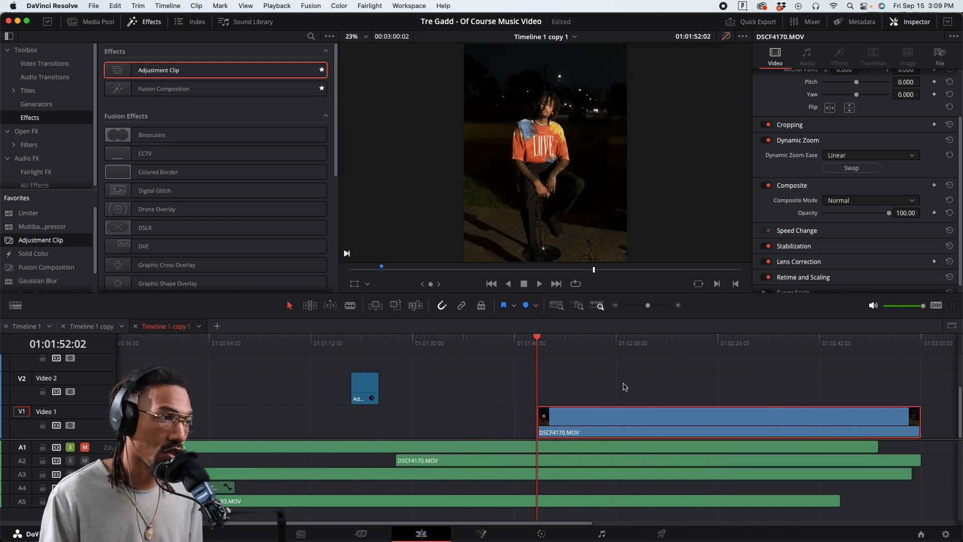
{"action": "scroll", "coordinate": [624, 387], "scroll_direction": "down", "scroll_amount": 2}
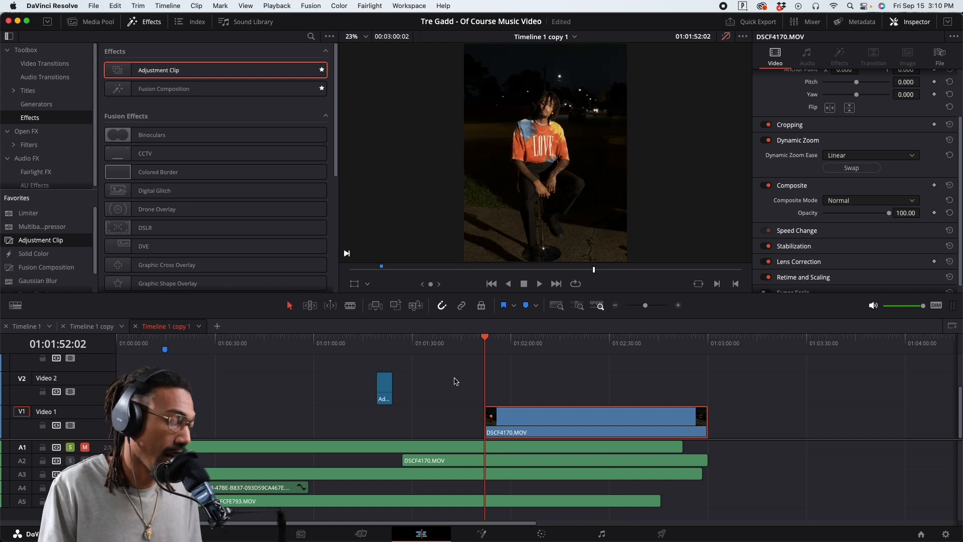
{"action": "scroll", "coordinate": [542, 387], "scroll_direction": "up", "scroll_amount": 5}
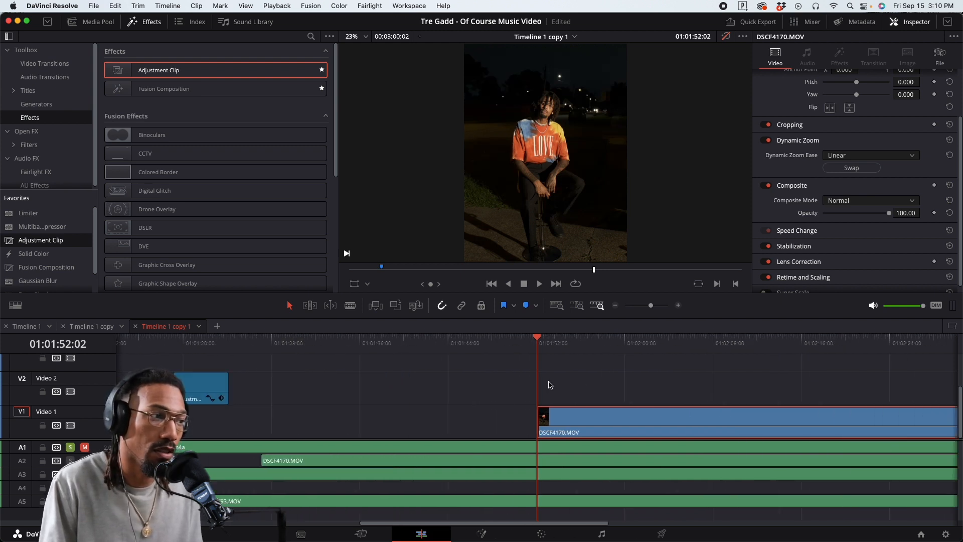
{"action": "key", "text": "space"}
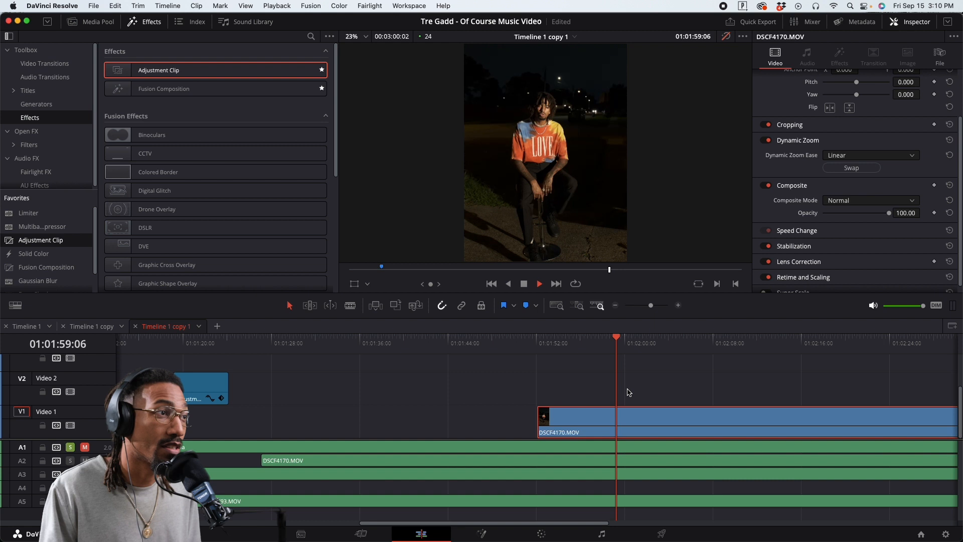
{"action": "scroll", "coordinate": [629, 392], "scroll_direction": "down", "scroll_amount": 8}
{"action": "scroll", "coordinate": [628, 391], "scroll_direction": "up", "scroll_amount": 2}
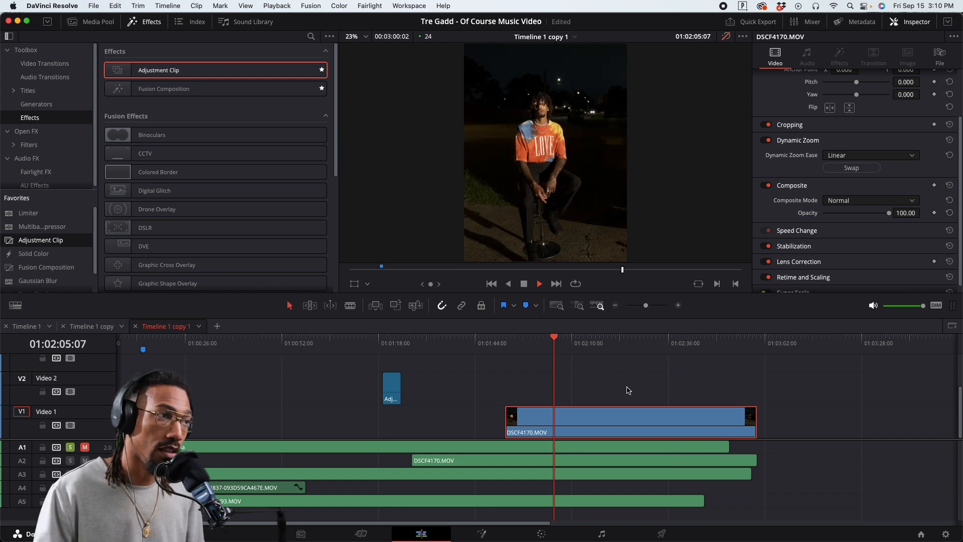
{"action": "key", "text": "space"}
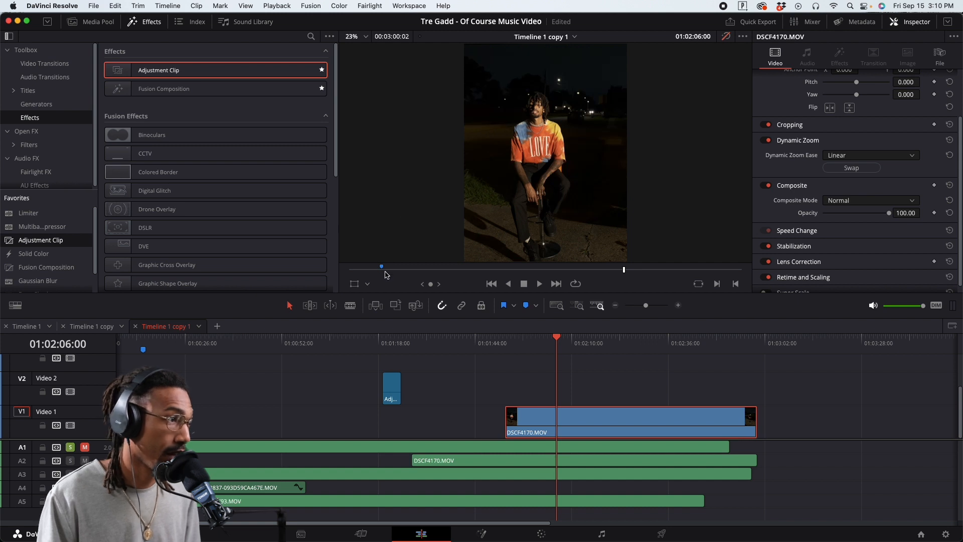
Show the Dynamic Zoom start and end frames over the viewer image for a close look
{"action": "left_click", "coordinate": [357, 285]}
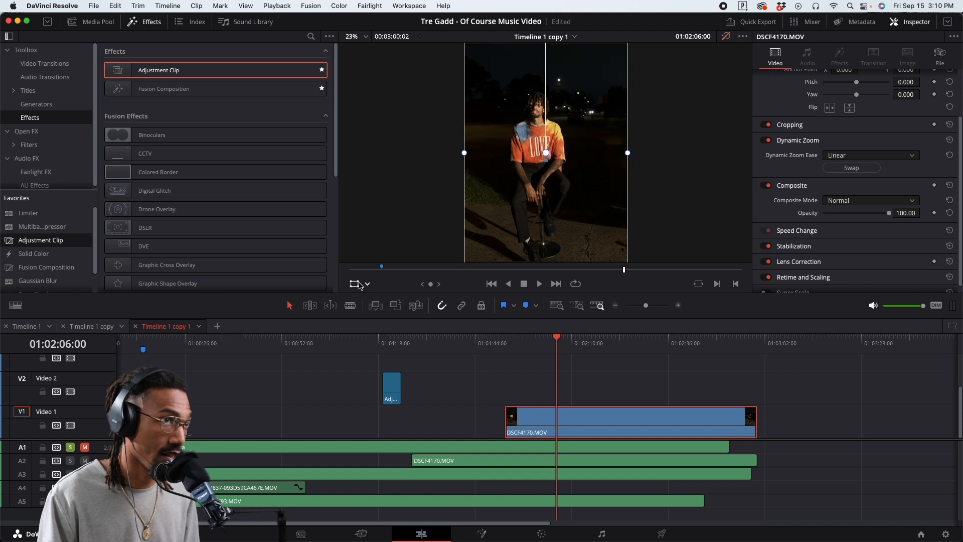
{"action": "left_click", "coordinate": [369, 285]}
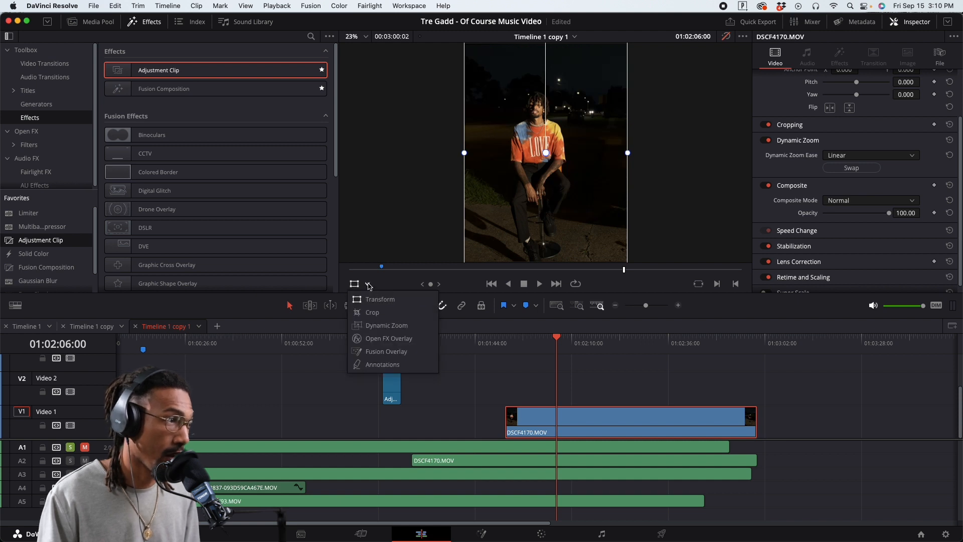
{"action": "left_click", "coordinate": [374, 326]}
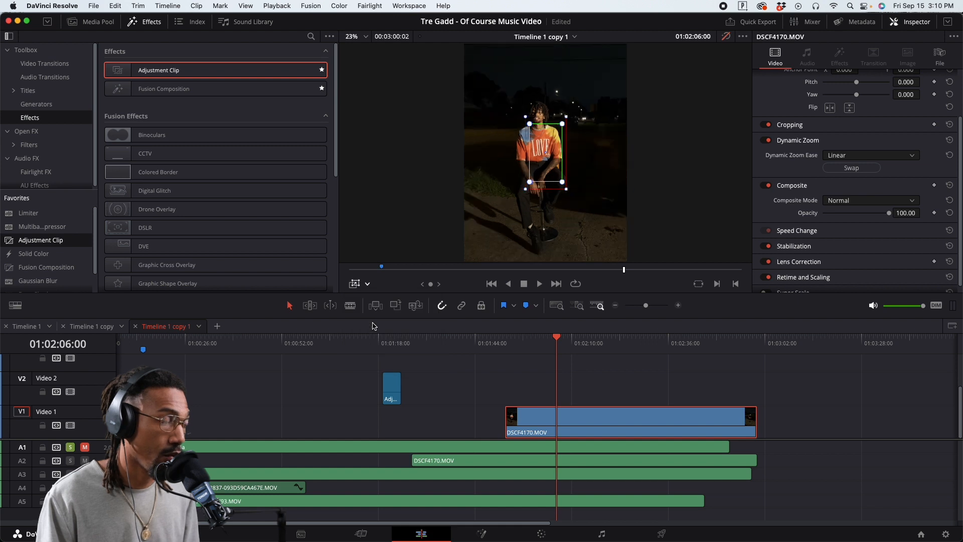
{"action": "scroll", "coordinate": [549, 155], "scroll_direction": "up", "scroll_amount": 5}
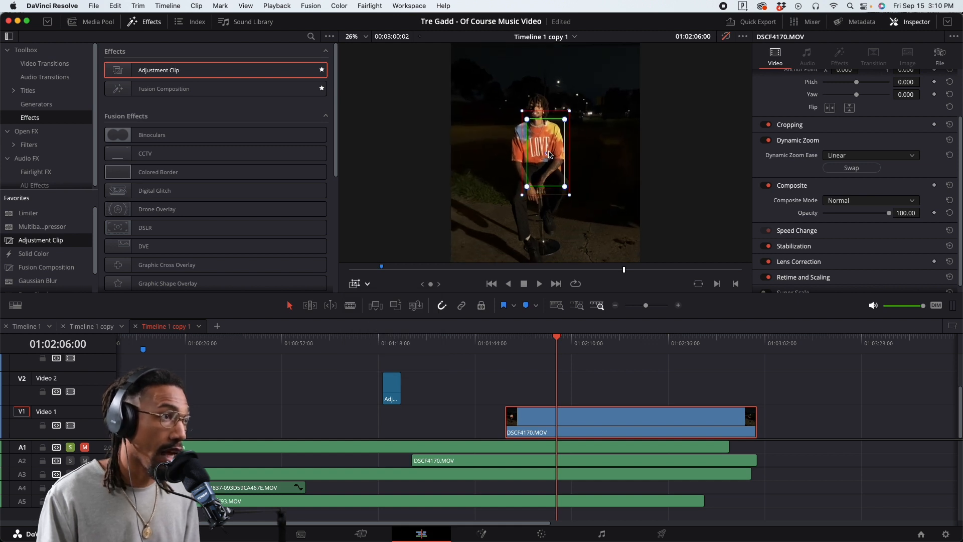
{"action": "scroll", "coordinate": [549, 155], "scroll_direction": "up", "scroll_amount": 1}
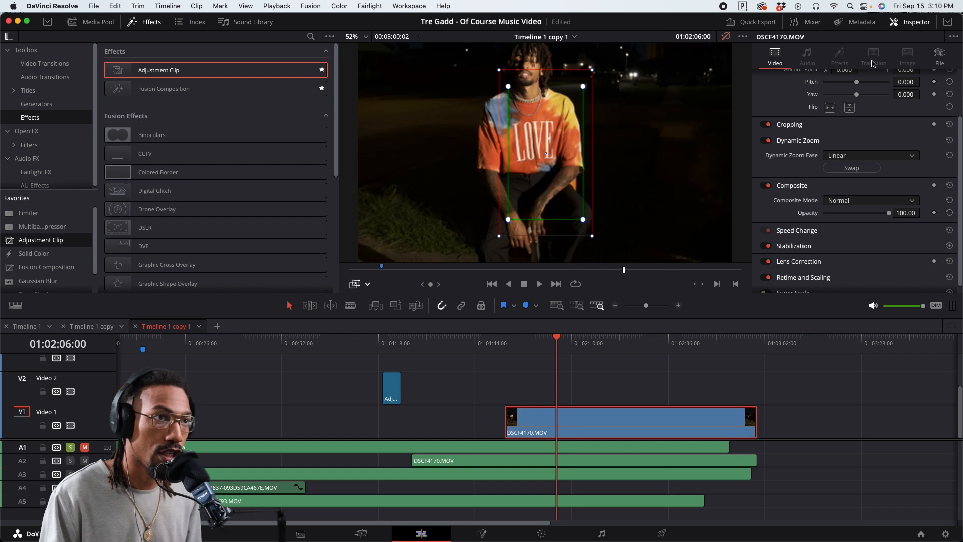
Swap the Dynamic Zoom start and end frames and play the beginning of DSCF4170.MOV to review the zoom direction
{"action": "left_click", "coordinate": [852, 168]}
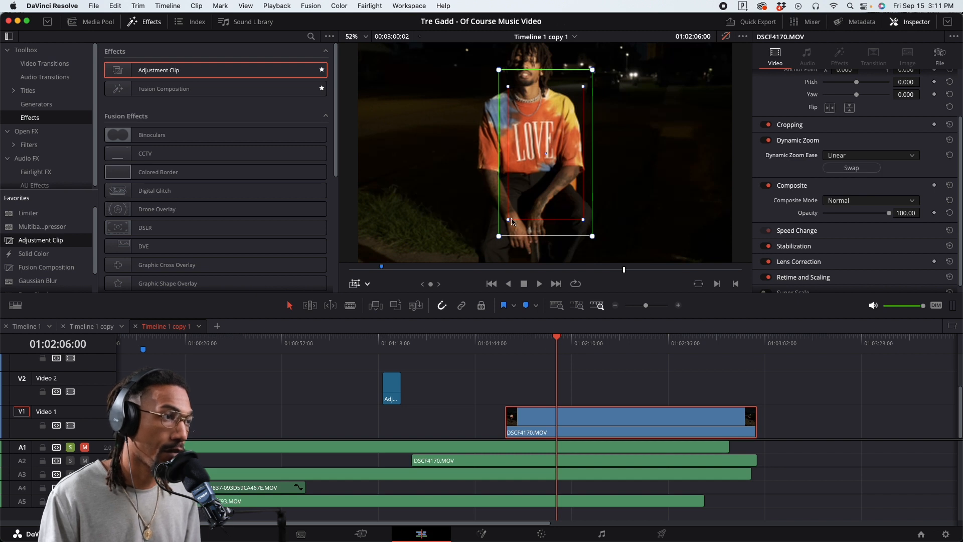
{"action": "left_click", "coordinate": [504, 346]}
{"action": "key", "text": "space"}
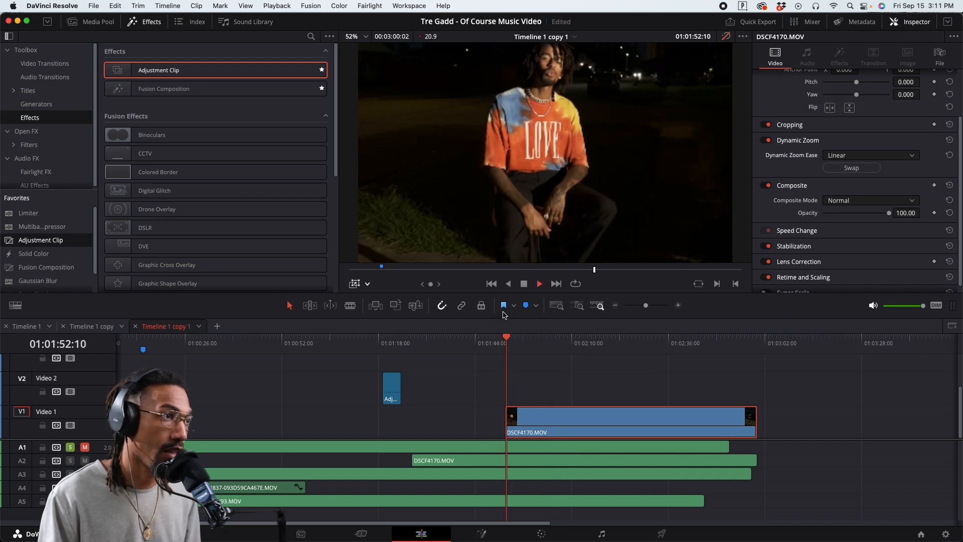
{"action": "scroll", "coordinate": [425, 205], "scroll_direction": "down", "scroll_amount": 5}
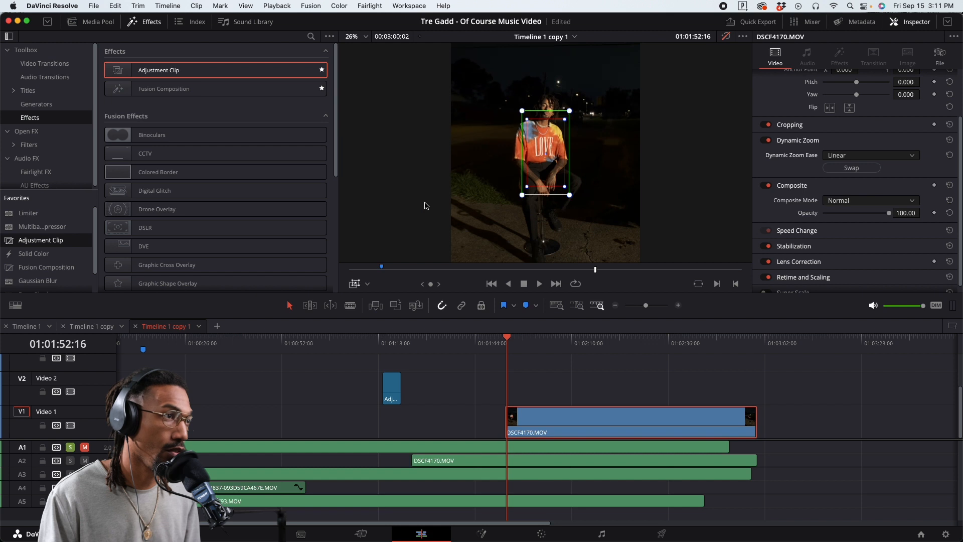
{"action": "key", "text": "space"}
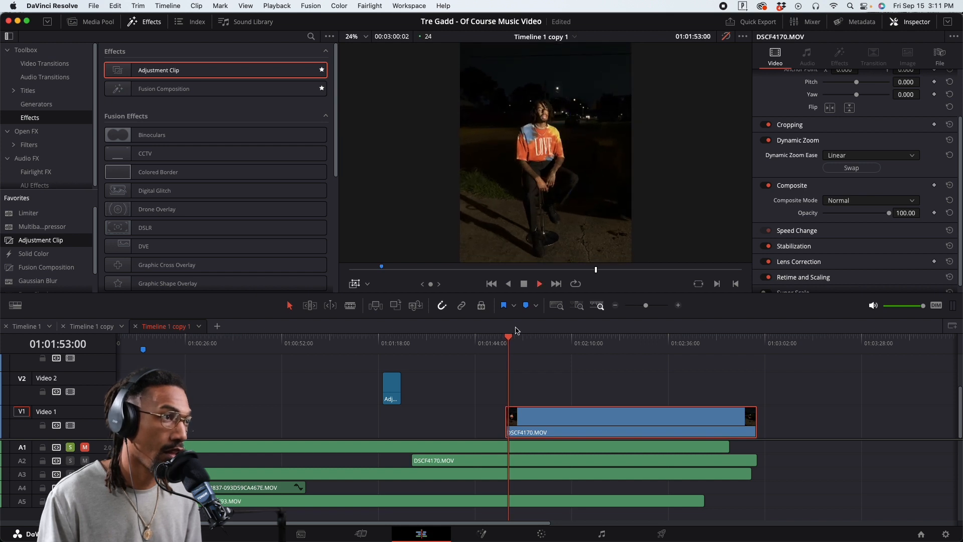
{"action": "key", "text": "space"}
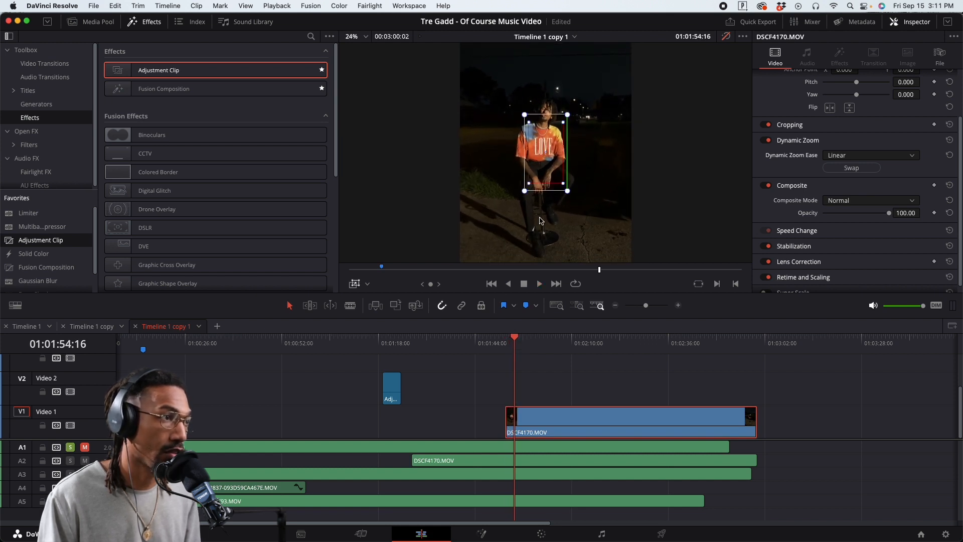
Shrink the red Dynamic Zoom frame to a small area around the shirt's LOVE lettering and return the playhead to the clip's start
{"action": "scroll", "coordinate": [533, 182], "scroll_direction": "up", "scroll_amount": 5}
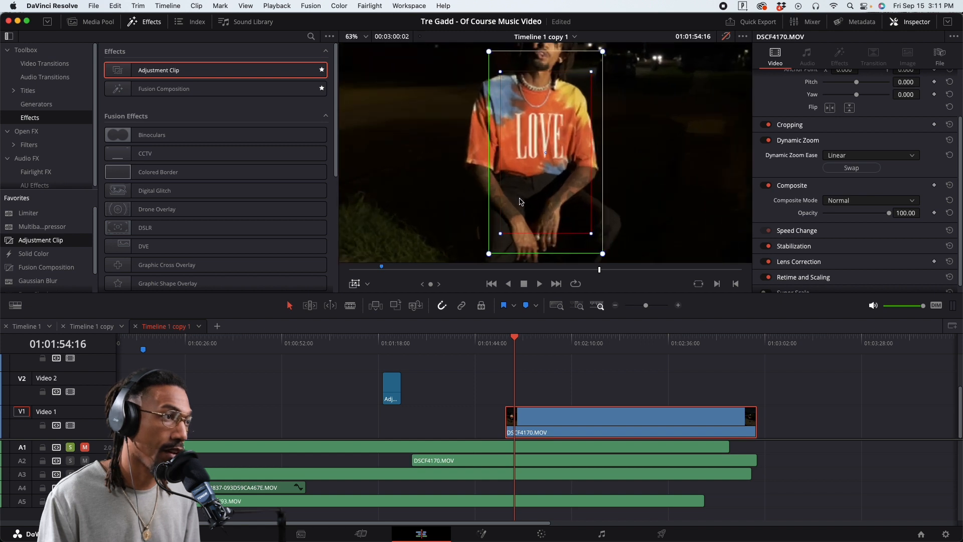
{"action": "left_click_drag", "start_coordinate": [505, 235], "coordinate": [522, 209]}
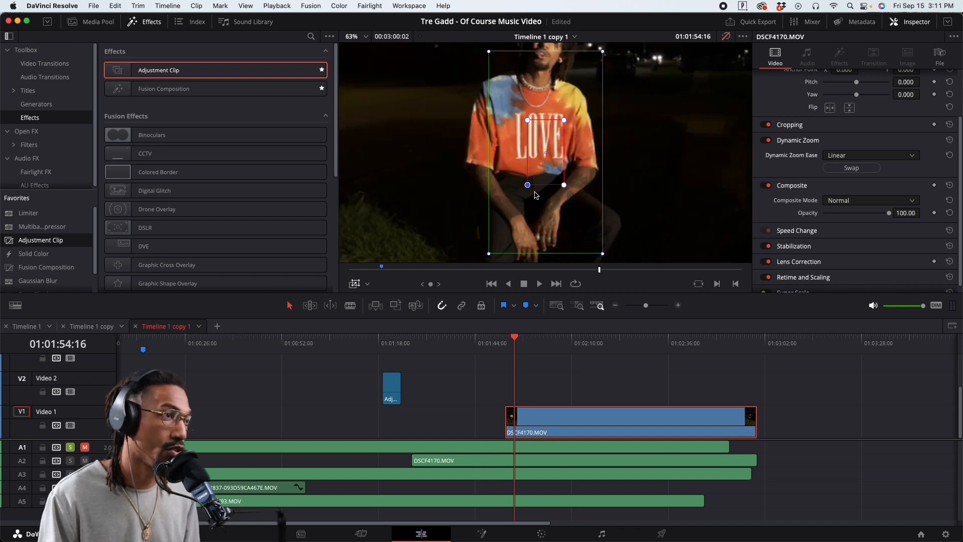
{"action": "left_click", "coordinate": [505, 347]}
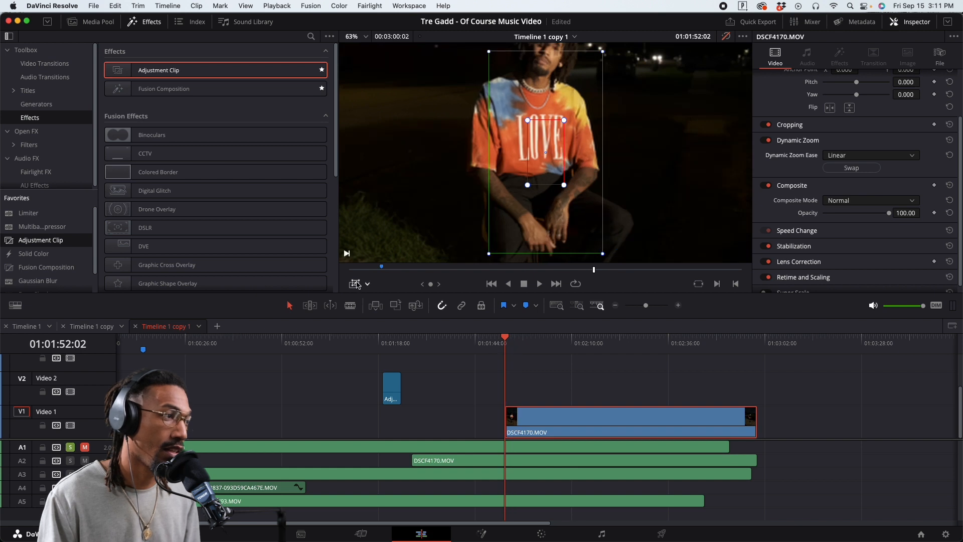
Play DSCF4170.MOV in short stretches from 01:01:52:02 to 01:02:20:03 to review the Dynamic Zoom toward the shirt lettering
{"action": "scroll", "coordinate": [451, 198], "scroll_direction": "down", "scroll_amount": 5}
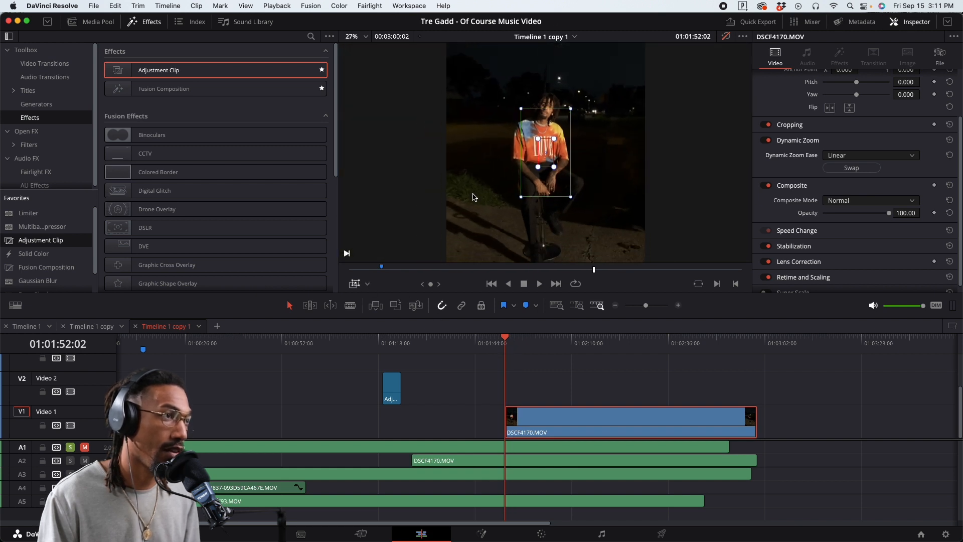
{"action": "scroll", "coordinate": [474, 198], "scroll_direction": "down", "scroll_amount": 1}
{"action": "key", "text": "space"}
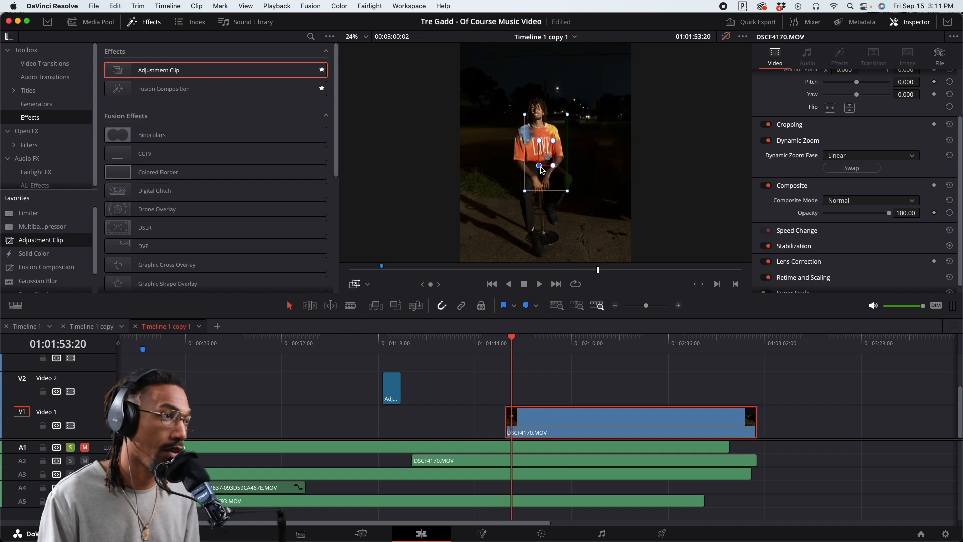
{"action": "left_click", "coordinate": [540, 383]}
{"action": "key", "text": "space"}
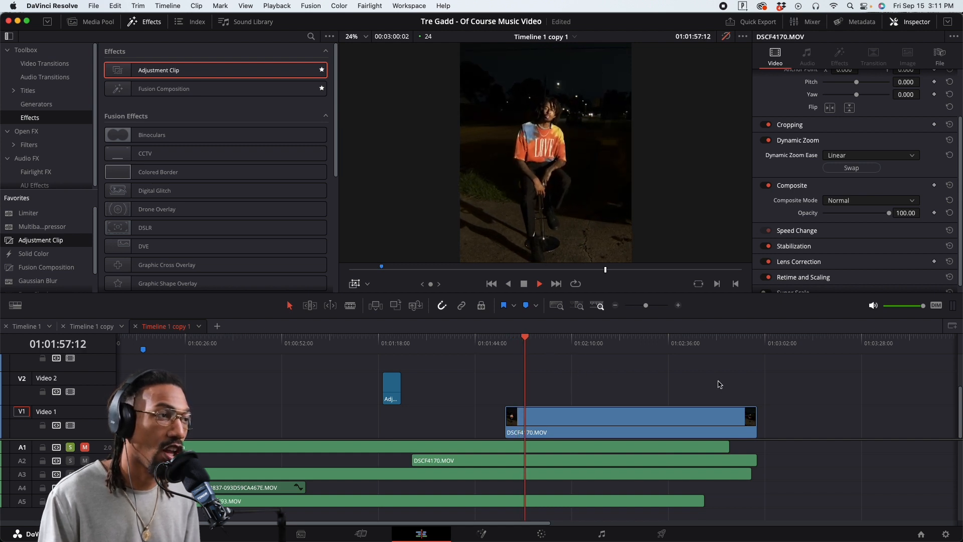
{"action": "key", "text": "space"}
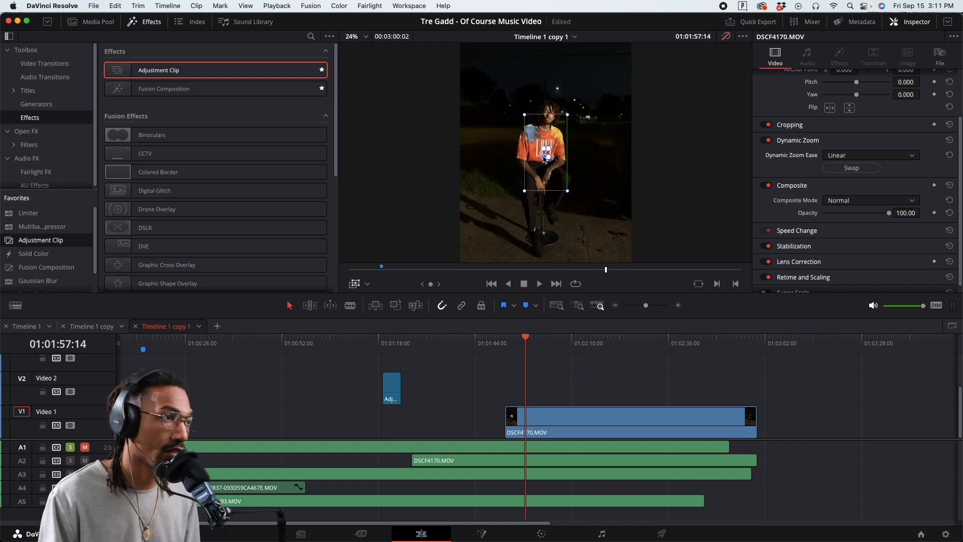
{"action": "key", "text": "space"}
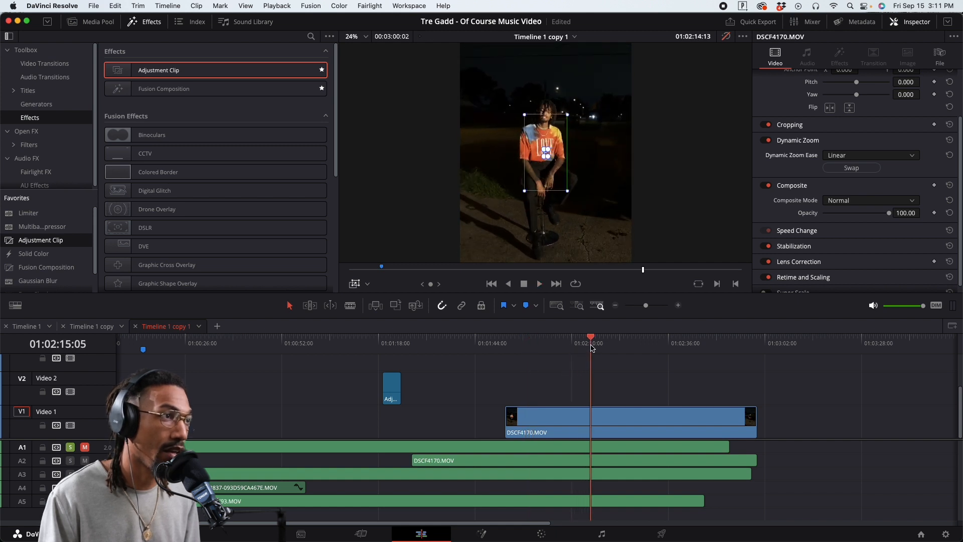
{"action": "key", "text": "space"}
{"action": "key", "text": "space"}
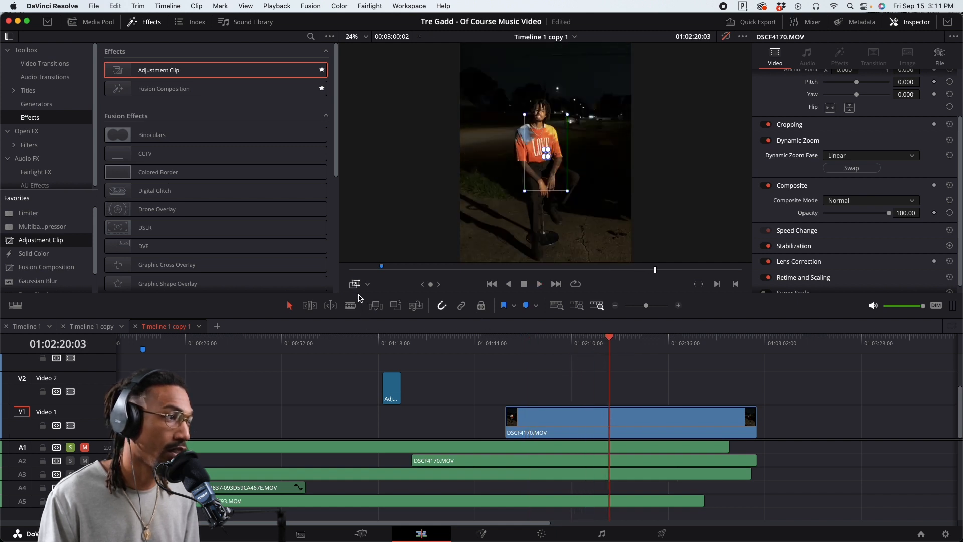
Split DSCF4170.MOV on V1 at about 01:02:05 and return the playhead to the start of its first part
{"action": "left_click_drag", "start_coordinate": [638, 347], "coordinate": [555, 355]}
{"action": "left_click", "coordinate": [583, 422]}
{"action": "key", "text": "super+b"}
{"action": "left_click", "coordinate": [510, 351]}
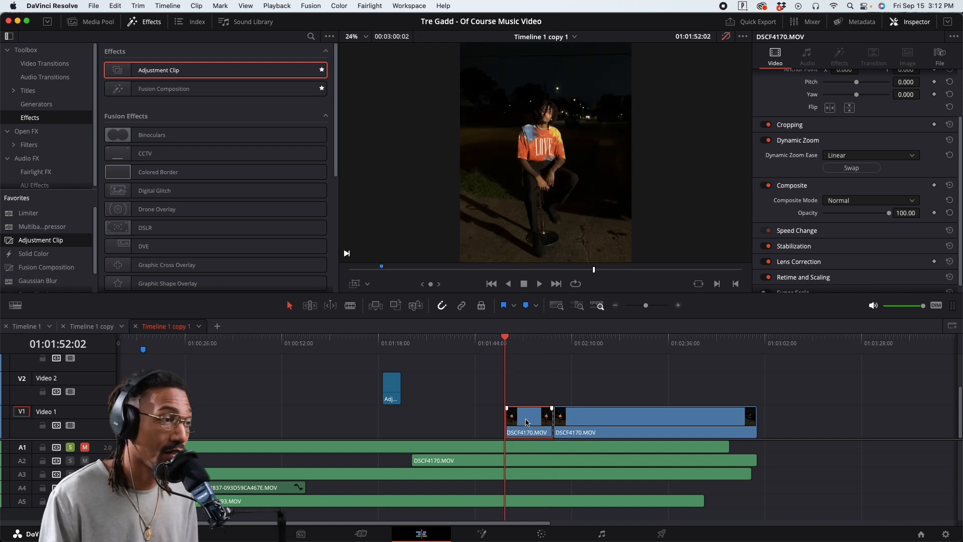
Check the Dynamic Zoom frames on the first DSCF4170.MOV segment, hide them, and play it from its start to 01:01:59:18
{"action": "left_click", "coordinate": [354, 285]}
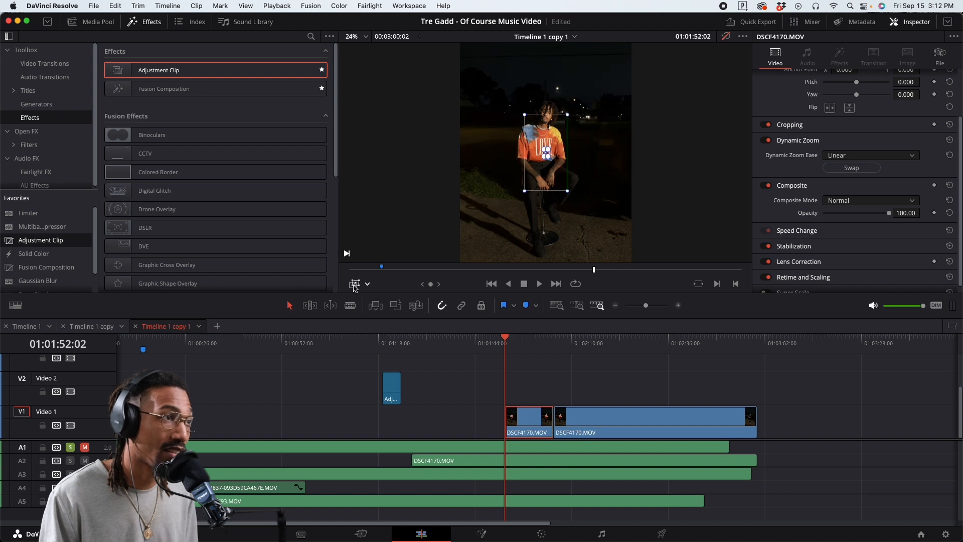
{"action": "left_click", "coordinate": [355, 285]}
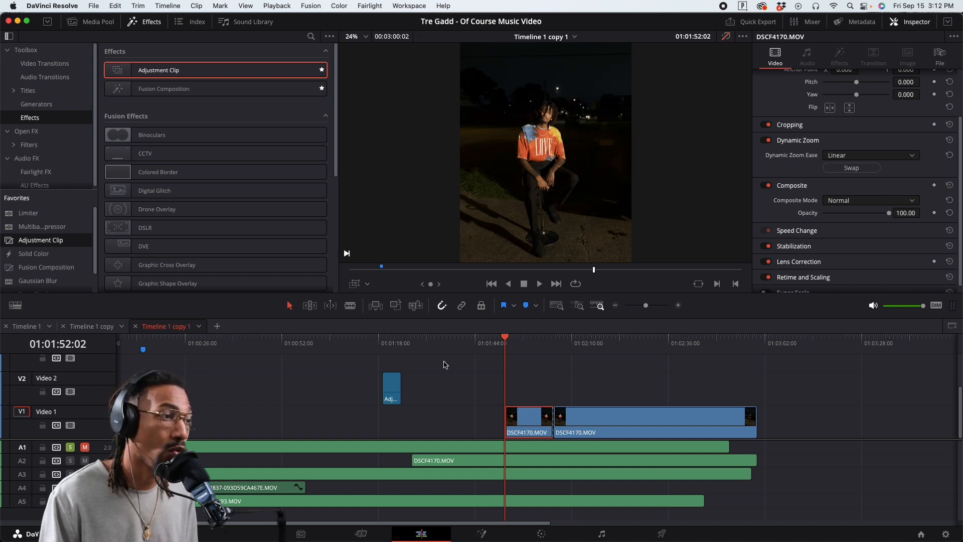
{"action": "key", "text": "super+equal"}
{"action": "key", "text": "super+equal"}
{"action": "key", "text": "super+minus"}
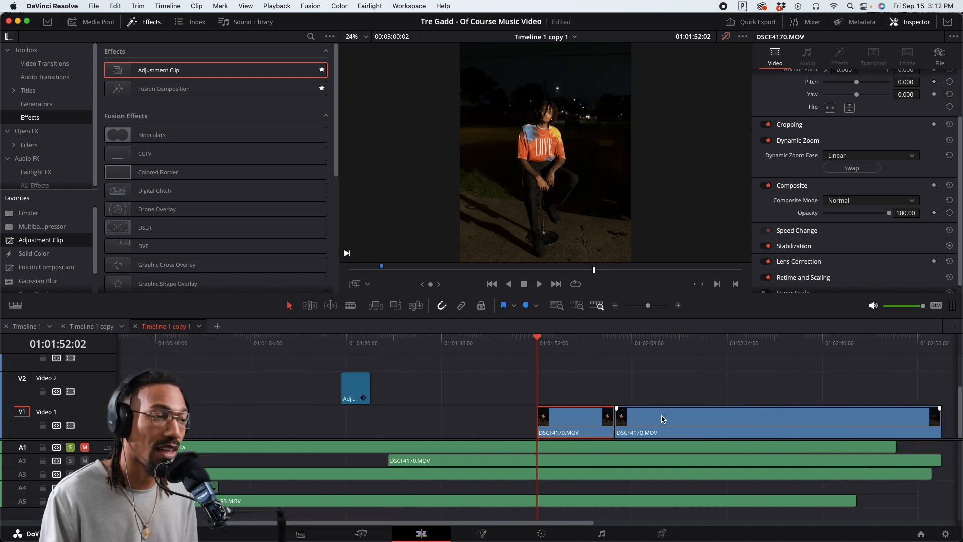
{"action": "key", "text": "space"}
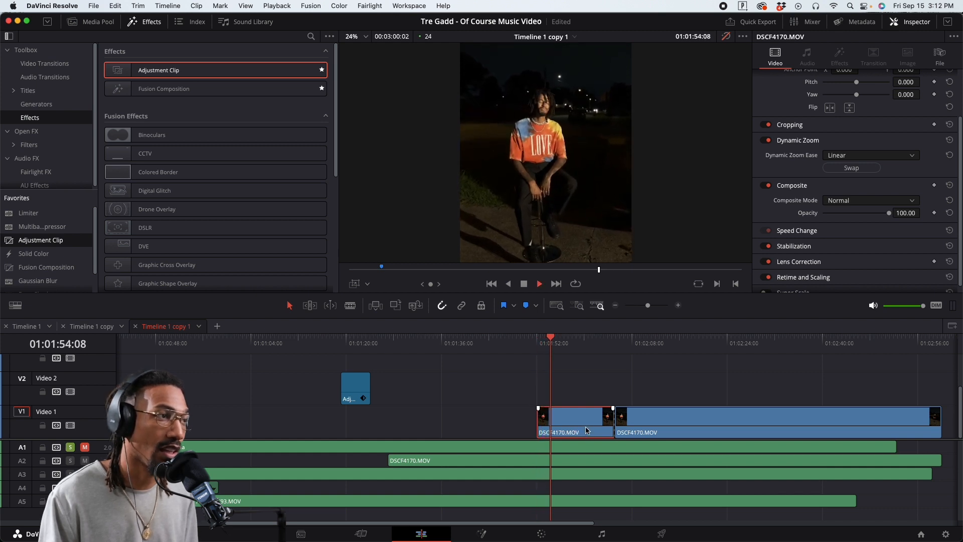
{"action": "key", "text": "super+equal"}
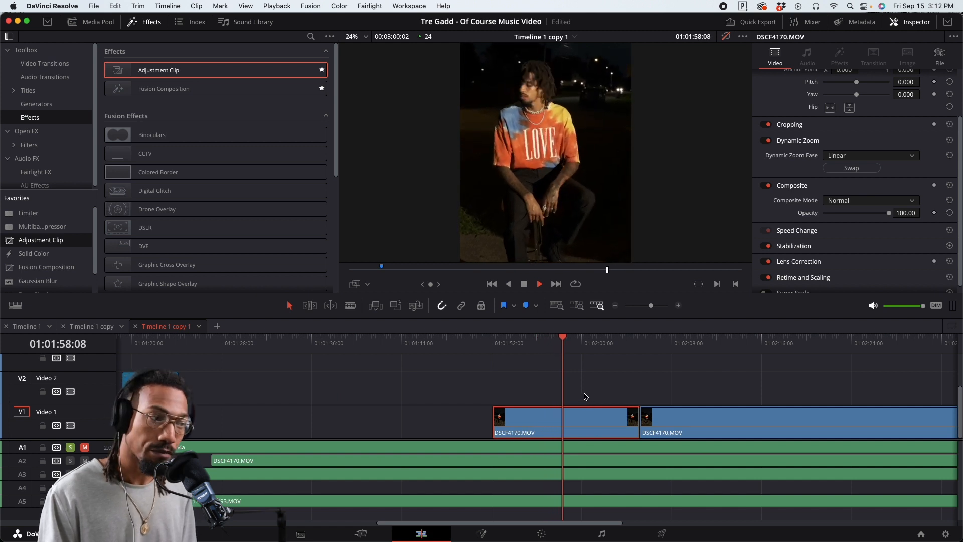
{"action": "key", "text": "super+minus"}
{"action": "key", "text": "super+minus"}
{"action": "key", "text": "space"}
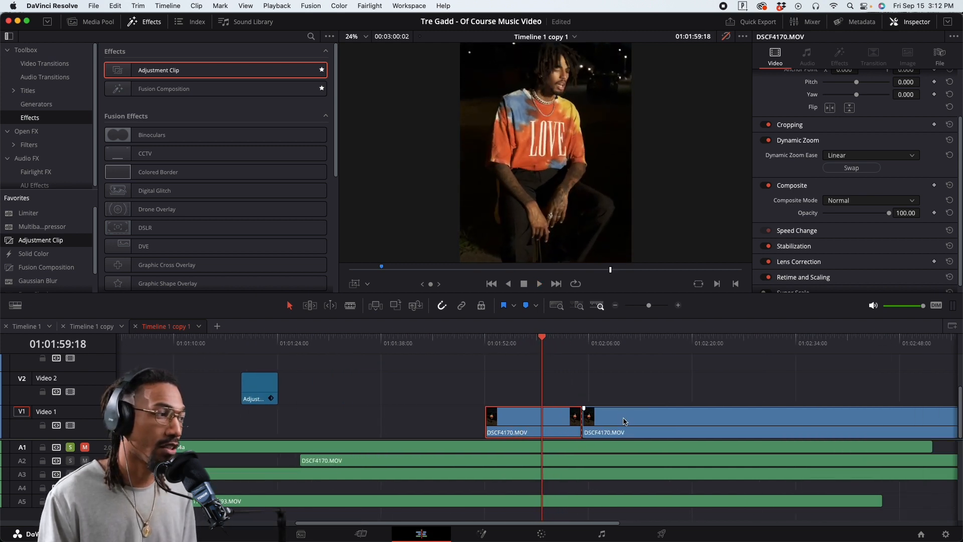
{"action": "left_click_drag", "start_coordinate": [615, 432], "coordinate": [583, 407]}
{"action": "key", "text": "space"}
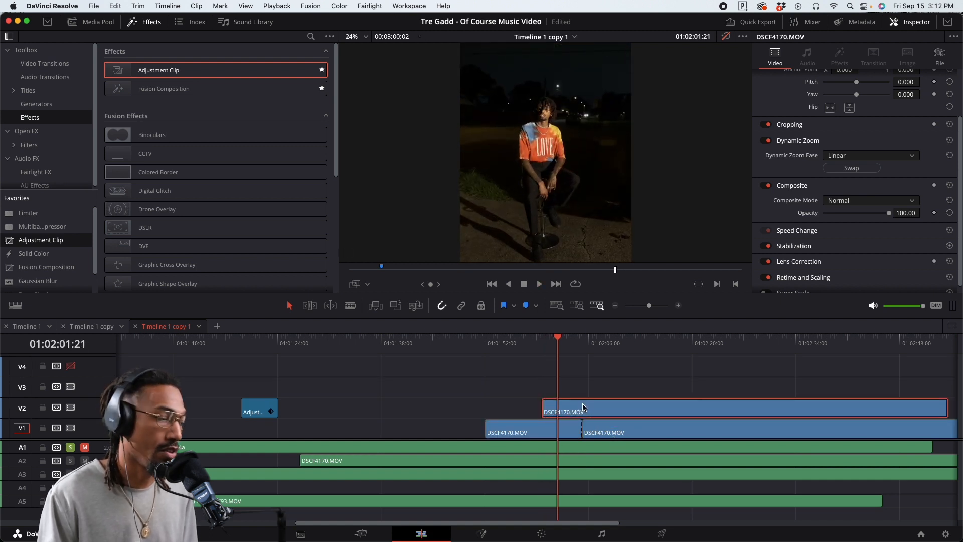
{"action": "key", "text": "Delete"}
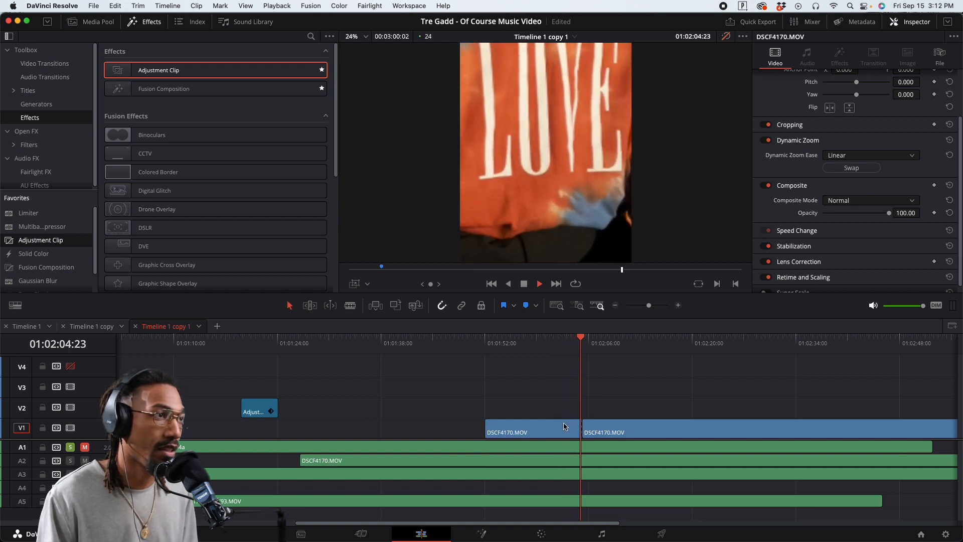
Enlarge the red Dynamic Zoom frame of the first DSCF4170.MOV segment until it sits just inside the green frame
{"action": "key", "text": "space"}
{"action": "left_click", "coordinate": [526, 345]}
{"action": "left_click", "coordinate": [552, 428]}
{"action": "left_click", "coordinate": [359, 287]}
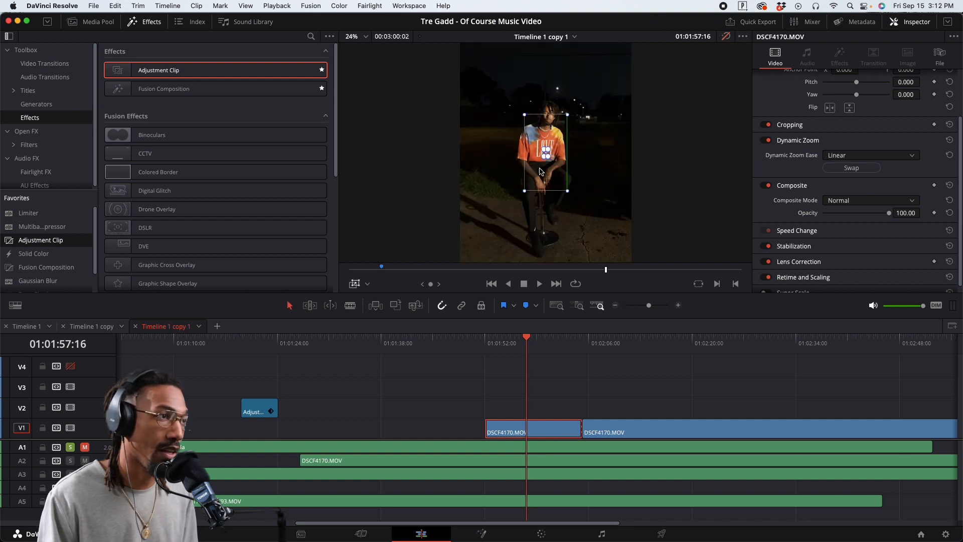
{"action": "scroll", "coordinate": [544, 160], "scroll_direction": "up", "scroll_amount": 6}
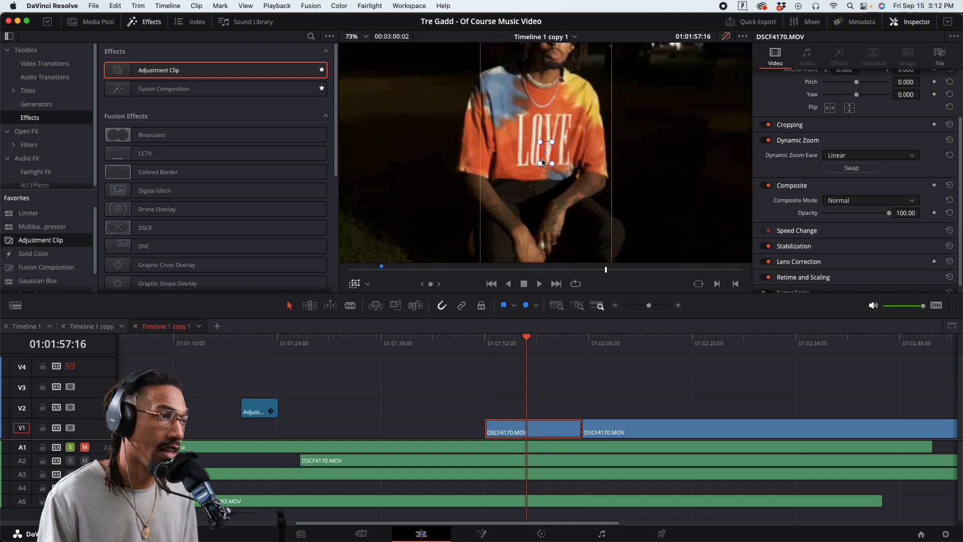
{"action": "left_click_drag", "start_coordinate": [494, 204], "coordinate": [470, 246]}
{"action": "scroll", "coordinate": [516, 200], "scroll_direction": "down", "scroll_amount": 2}
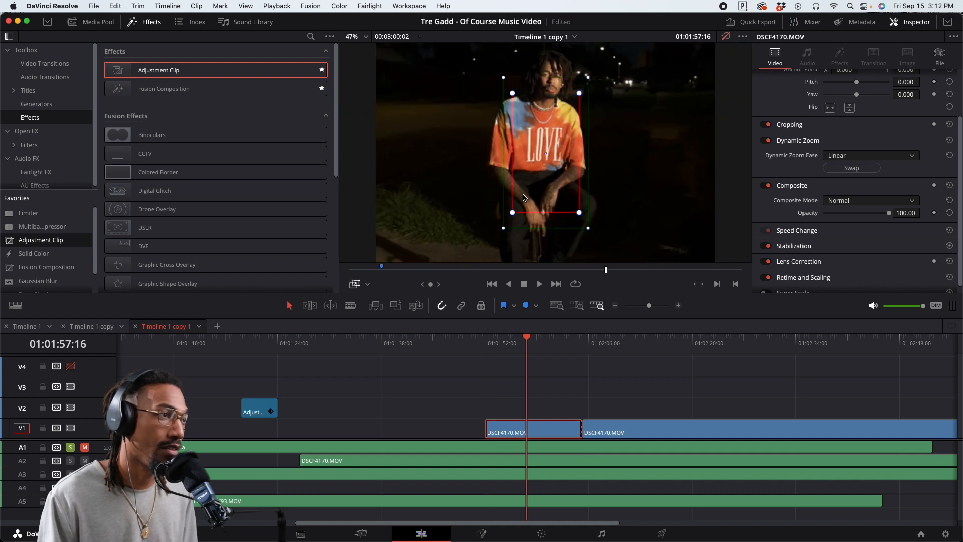
{"action": "left_click_drag", "start_coordinate": [513, 214], "coordinate": [508, 221]}
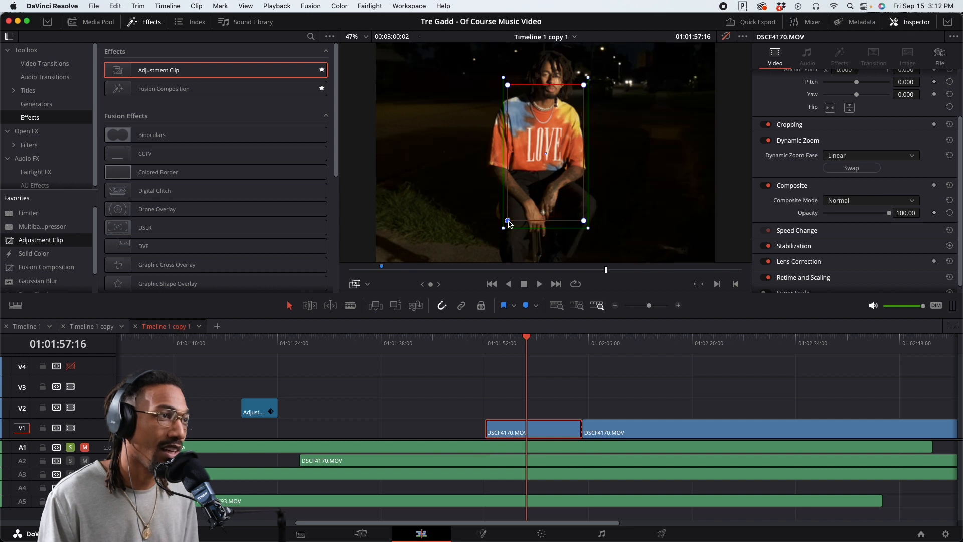
{"action": "left_click", "coordinate": [485, 343]}
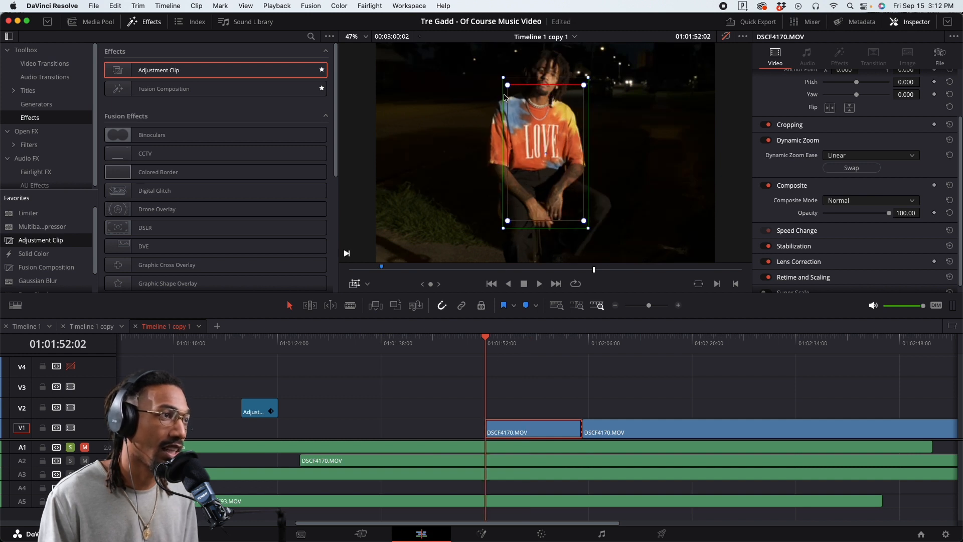
{"action": "left_click_drag", "start_coordinate": [508, 89], "coordinate": [482, 116]}
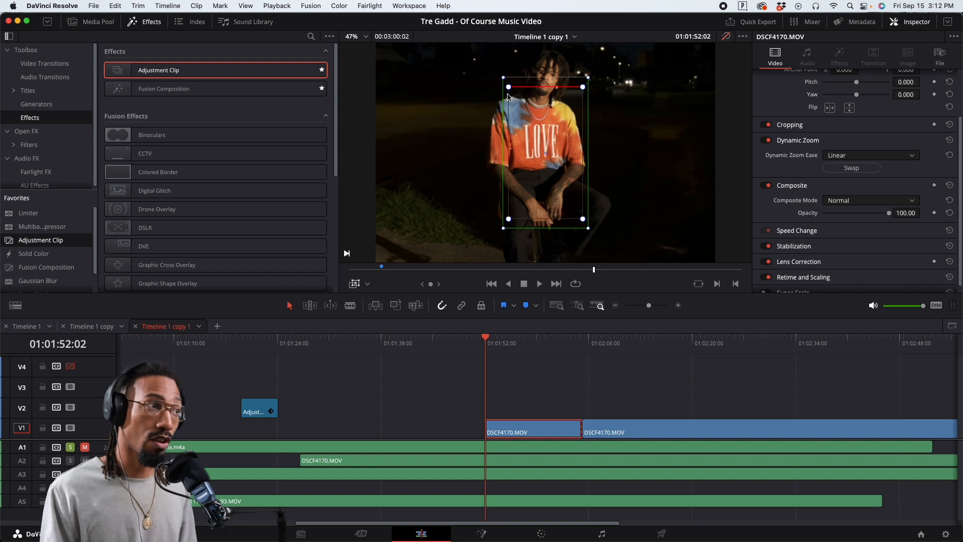
Play the first DSCF4170.MOV segment from 01:01:52:02 to 01:01:59:17 to review the subtler Dynamic Zoom
{"action": "left_click", "coordinate": [469, 380]}
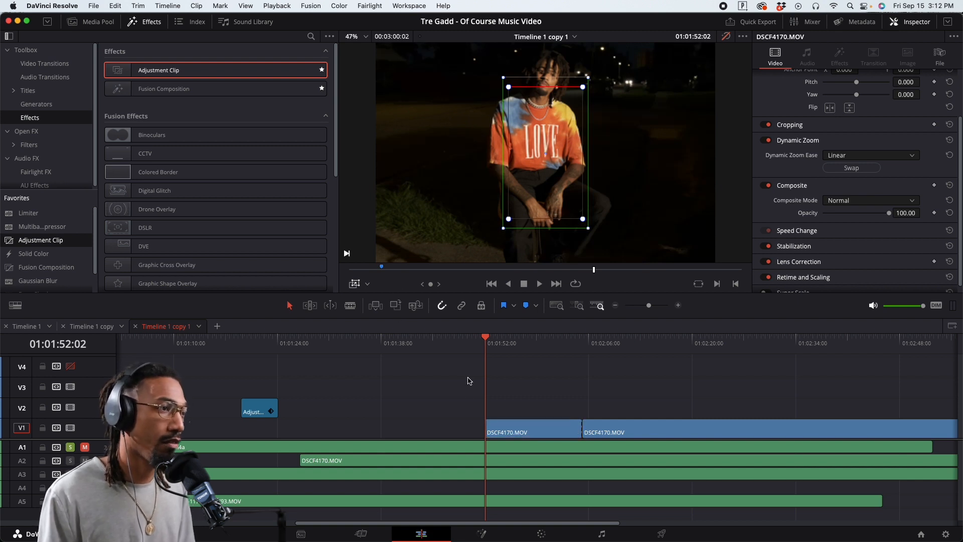
{"action": "key", "text": "space"}
{"action": "key", "text": "space"}
{"action": "scroll", "coordinate": [492, 180], "scroll_direction": "down", "scroll_amount": 8}
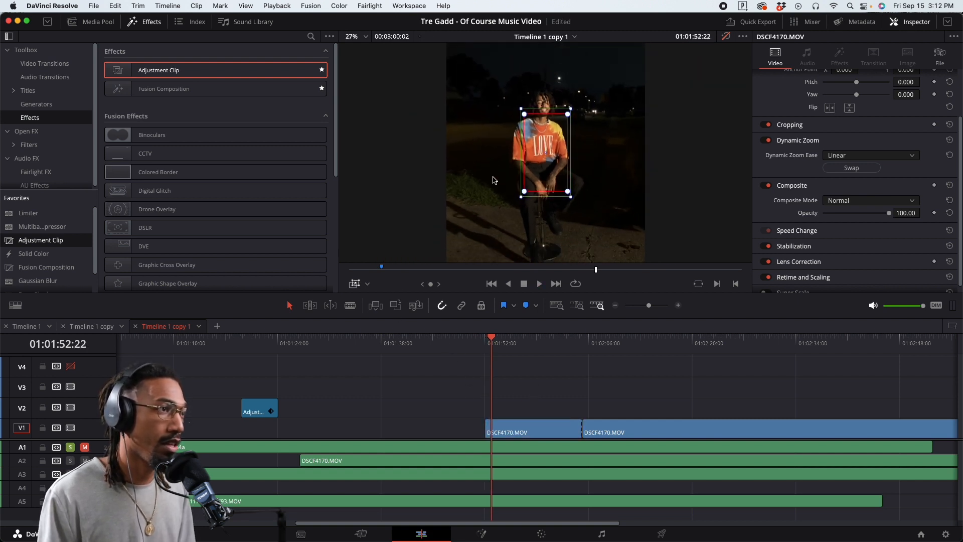
{"action": "scroll", "coordinate": [492, 180], "scroll_direction": "up", "scroll_amount": 3}
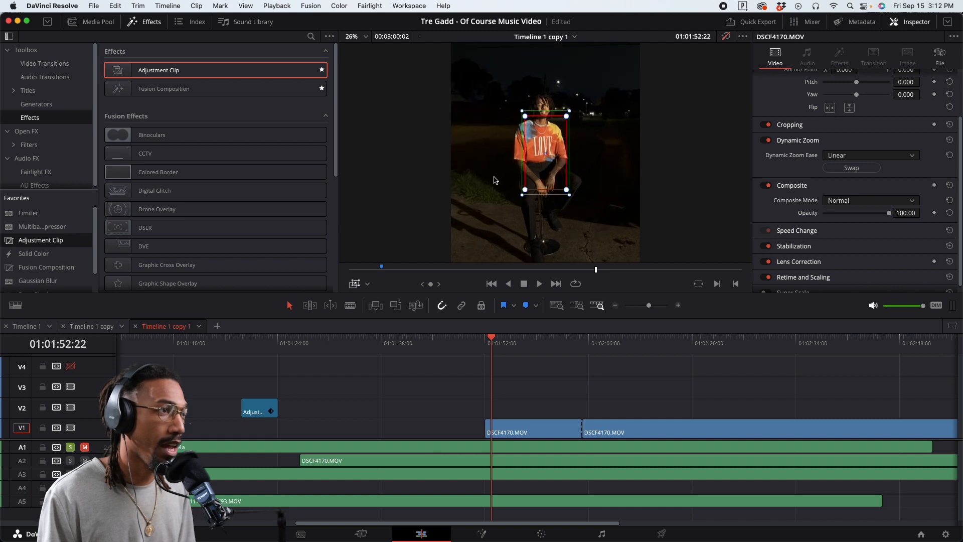
{"action": "key", "text": "space"}
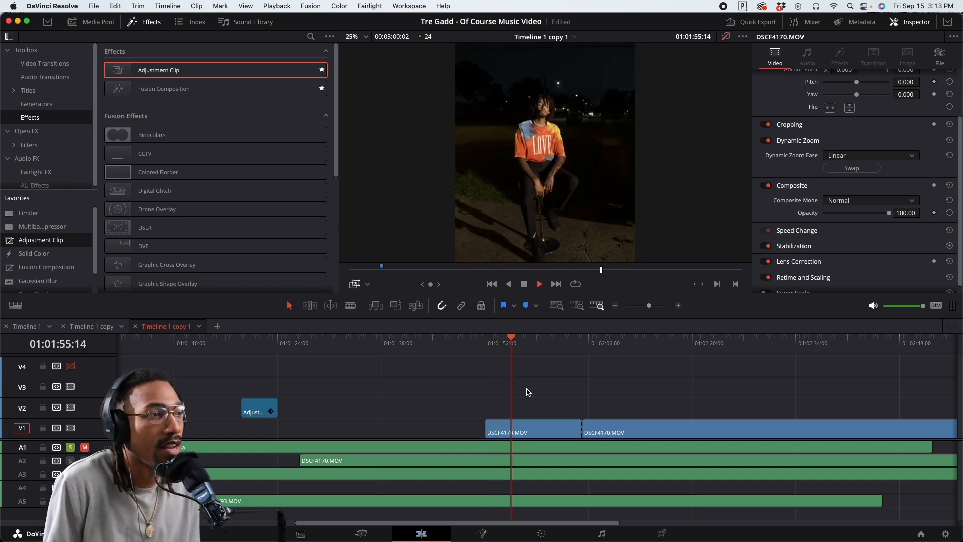
{"action": "key", "text": "space"}
Turn off Dynamic Zoom on both DSCF4170.MOV segments on V1
{"action": "left_click", "coordinate": [558, 427]}
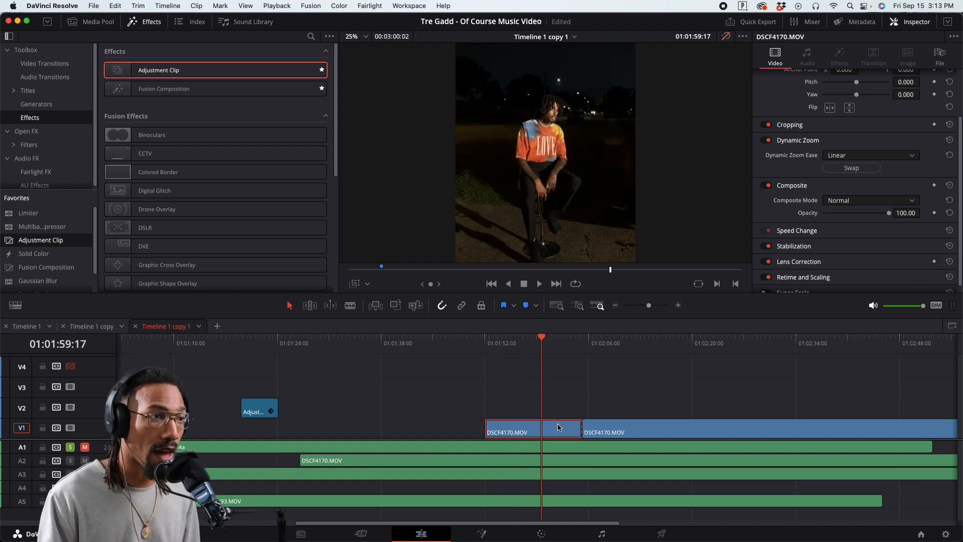
{"action": "scroll", "coordinate": [805, 150], "scroll_direction": "up", "scroll_amount": 3}
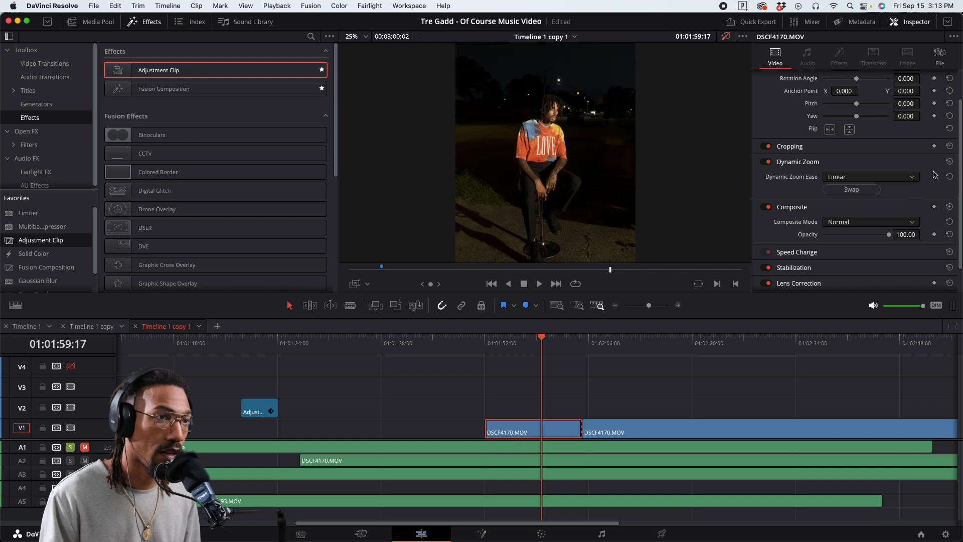
{"action": "scroll", "coordinate": [671, 353], "scroll_direction": "down", "scroll_amount": 4}
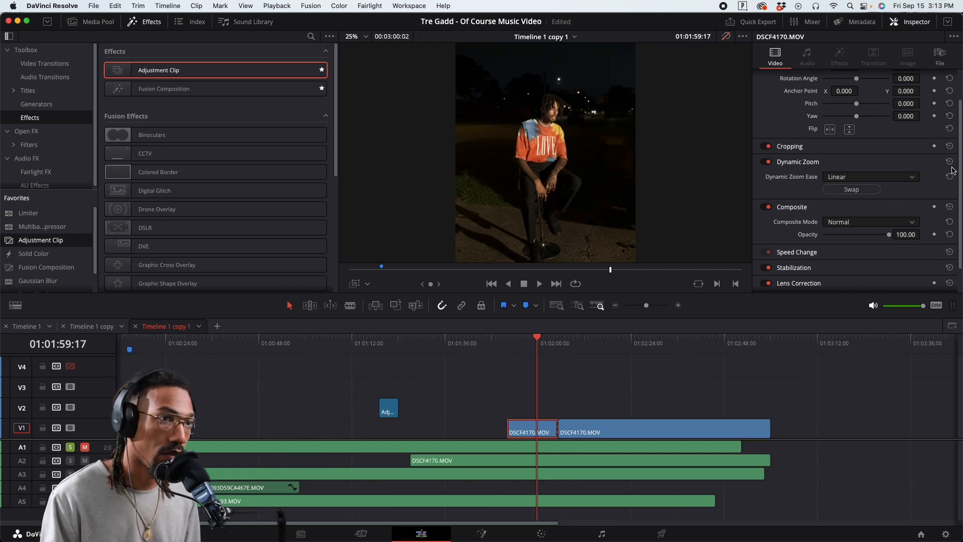
{"action": "left_click", "coordinate": [648, 424]}
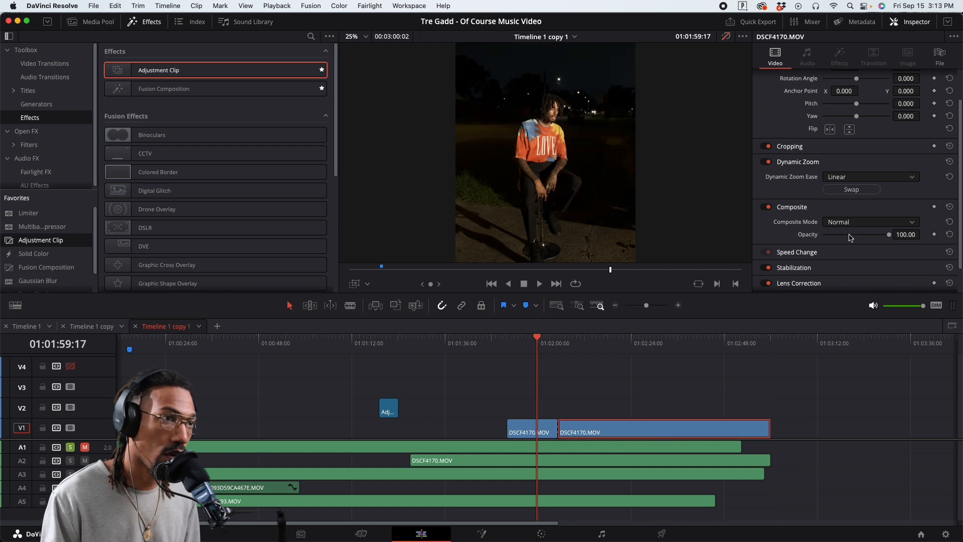
{"action": "left_click", "coordinate": [766, 161]}
{"action": "left_click", "coordinate": [536, 432]}
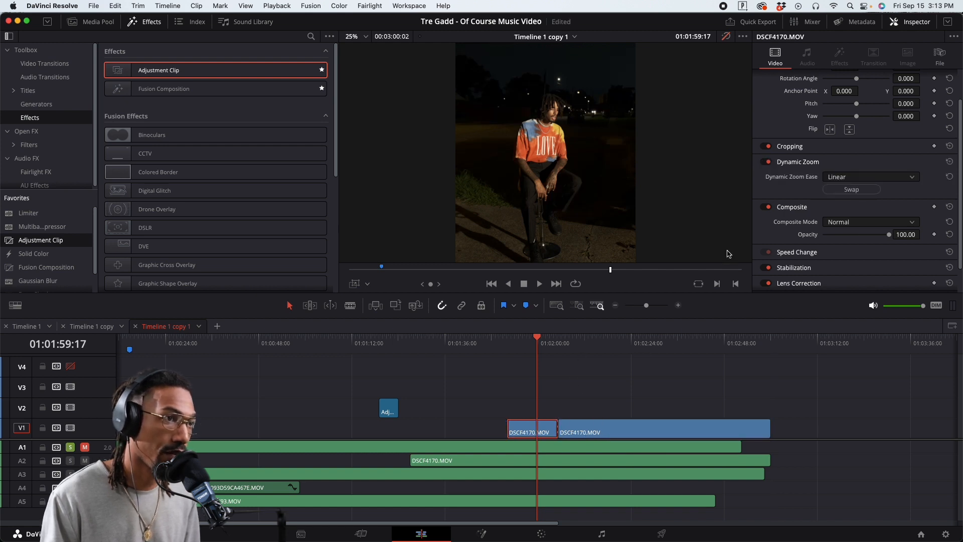
{"action": "left_click", "coordinate": [767, 161]}
Delete the second DSCF4170.MOV segment and extend the first one to the end of the A1 audio clip
{"action": "left_click", "coordinate": [604, 427]}
{"action": "key", "text": "BackSpace"}
{"action": "left_click_drag", "start_coordinate": [556, 428], "coordinate": [741, 420]}
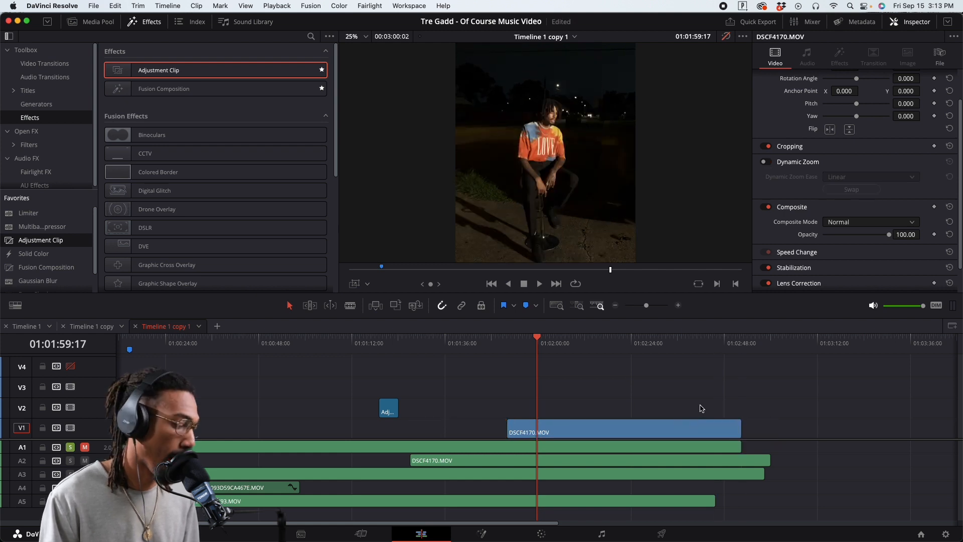
Move the existing adjustment clip on V2 to about 01:01:35 and add a new one over the start of DSCF4170.MOV
{"action": "left_click_drag", "start_coordinate": [387, 412], "coordinate": [444, 411]}
{"action": "left_click_drag", "start_coordinate": [32, 237], "coordinate": [504, 409]}
Colour the earlier adjustment clip on V2 Apricot and place the playhead at the start of DSCF4170.MOV
{"action": "left_click", "coordinate": [450, 409]}
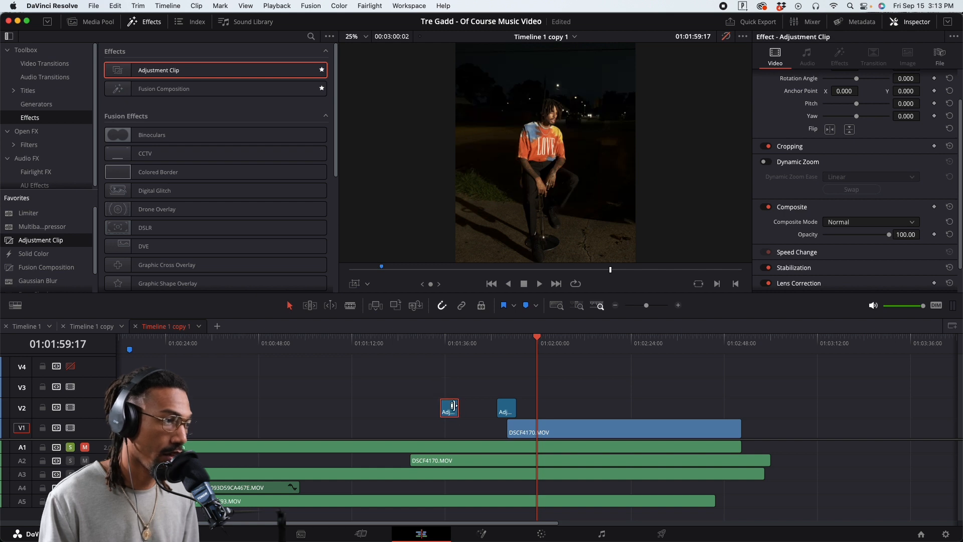
{"action": "right_click", "coordinate": [451, 409]}
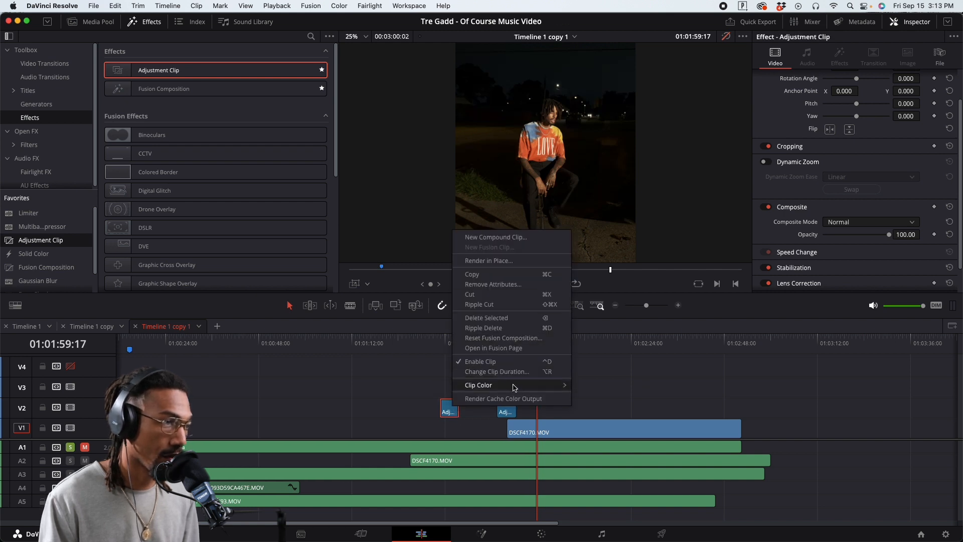
{"action": "mouse_move", "coordinate": [522, 387]}
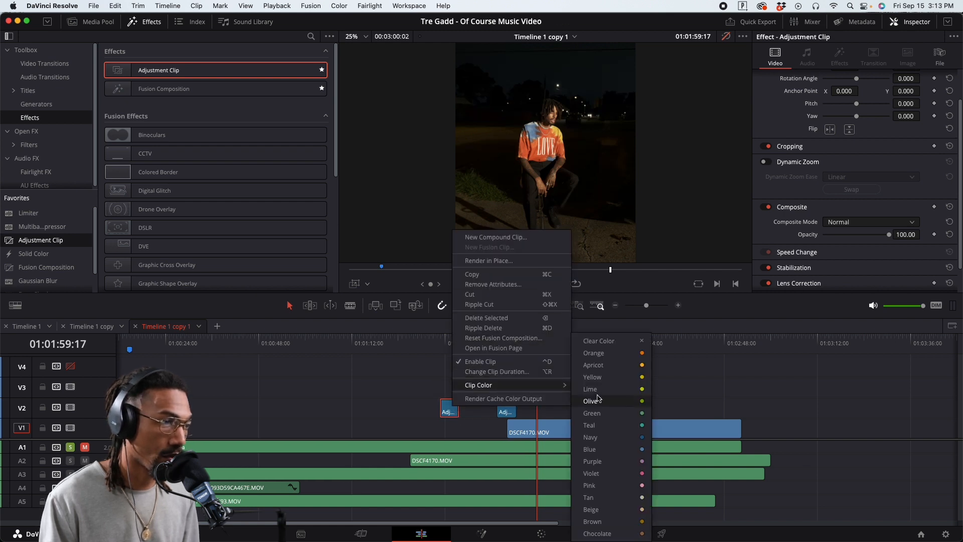
{"action": "left_click", "coordinate": [604, 364]}
{"action": "left_click", "coordinate": [507, 348]}
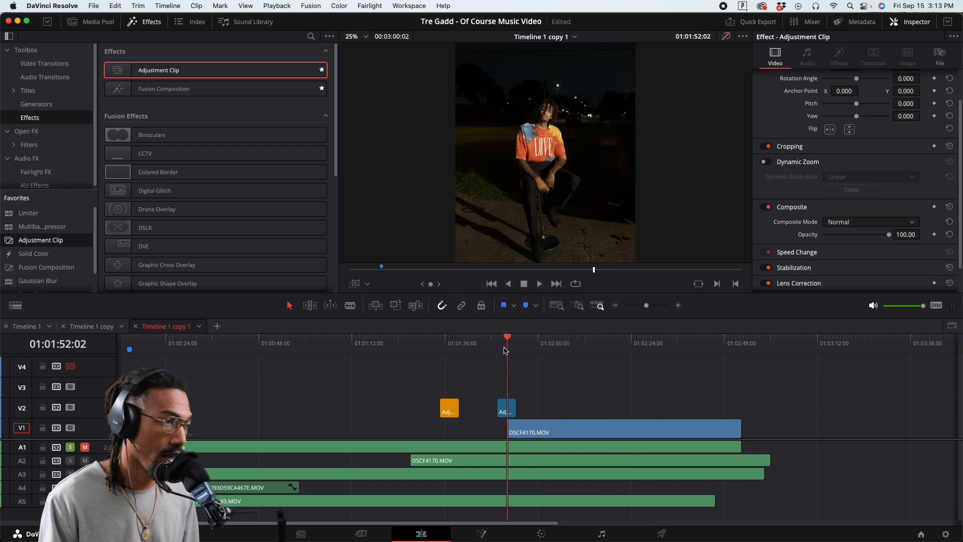
Colour the second adjustment clip on V2, near the start of DSCF4170.MOV, Pink
{"action": "right_click", "coordinate": [508, 409]}
{"action": "mouse_move", "coordinate": [565, 389]}
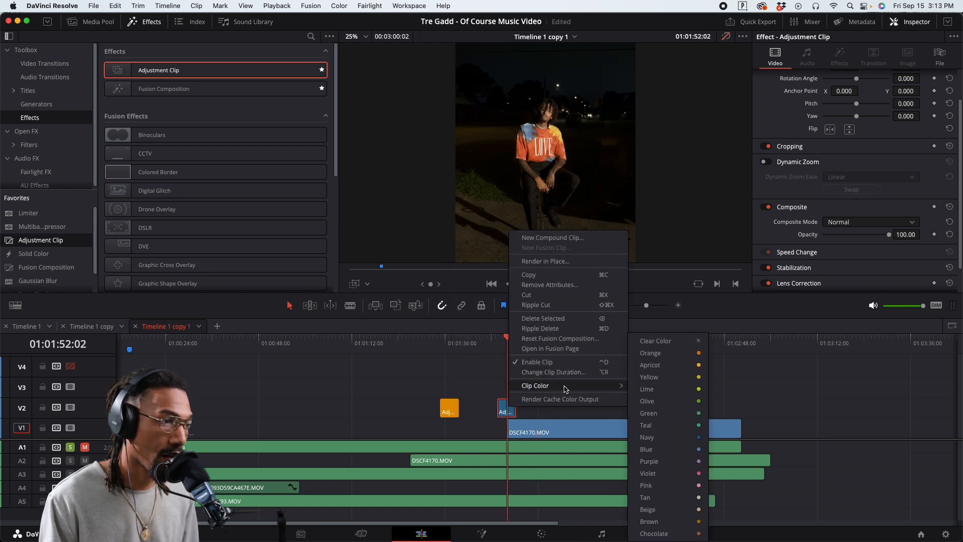
{"action": "left_click", "coordinate": [677, 485]}
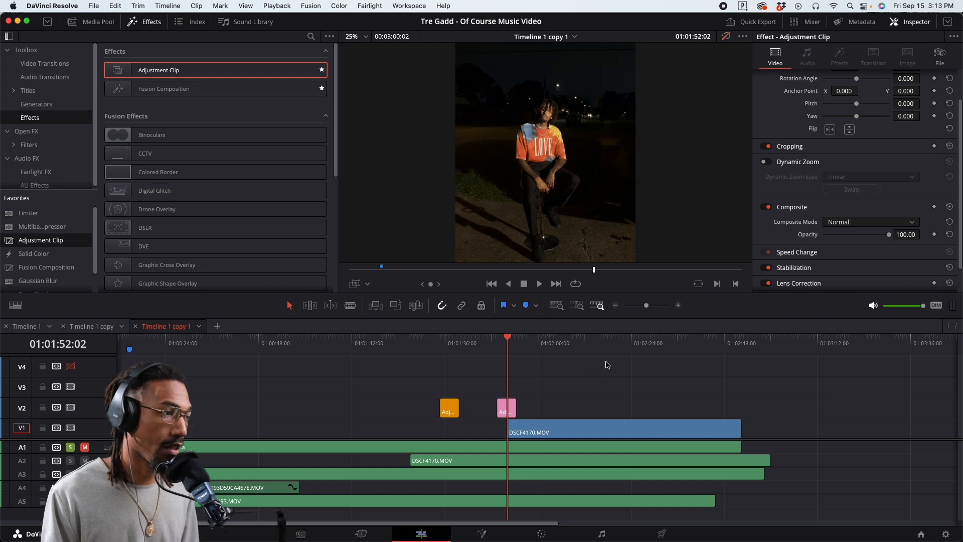
Align the pink adjustment clip with the start of DSCF4170.MOV and extend its end to about 01:02:03
{"action": "scroll", "coordinate": [607, 365], "scroll_direction": "up", "scroll_amount": 3}
{"action": "left_click_drag", "start_coordinate": [562, 409], "coordinate": [601, 410]}
{"action": "left_click_drag", "start_coordinate": [606, 410], "coordinate": [710, 409]}
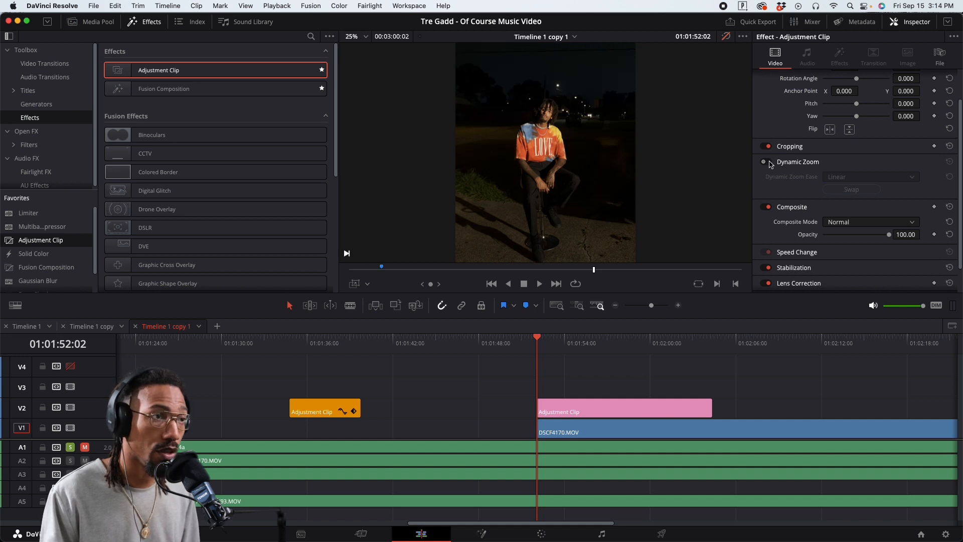
Turn on Dynamic Zoom for the pink adjustment clip
{"action": "left_click", "coordinate": [644, 401]}
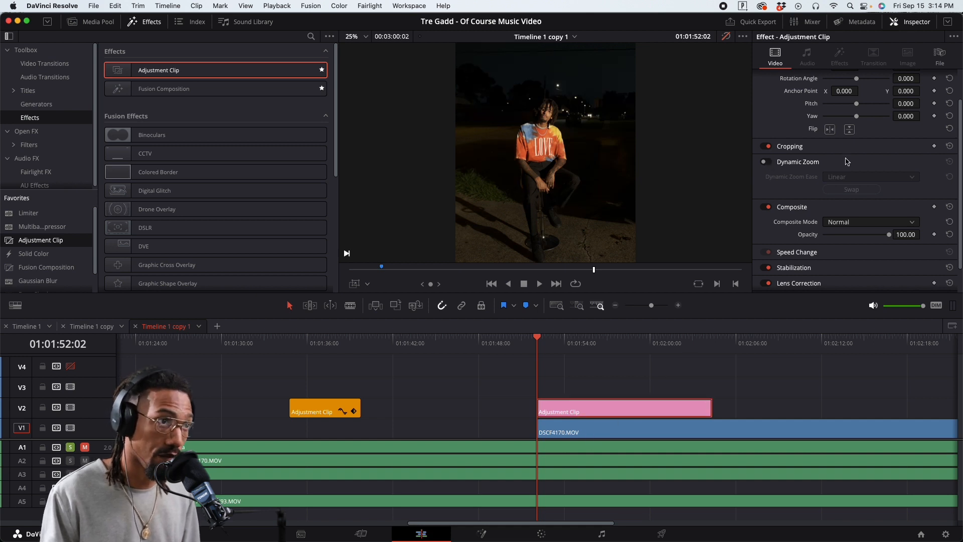
{"action": "left_click", "coordinate": [765, 162]}
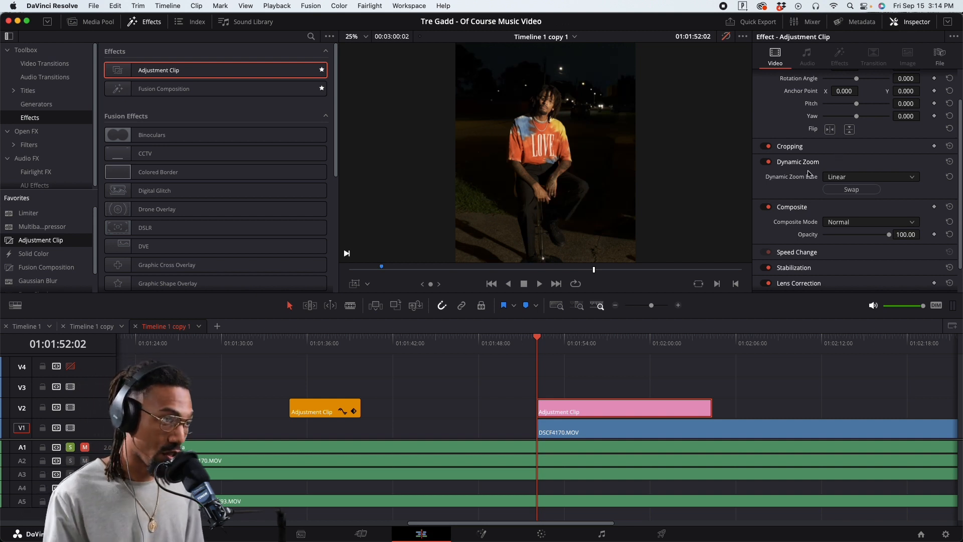
{"action": "scroll", "coordinate": [787, 140], "scroll_direction": "up", "scroll_amount": 2}
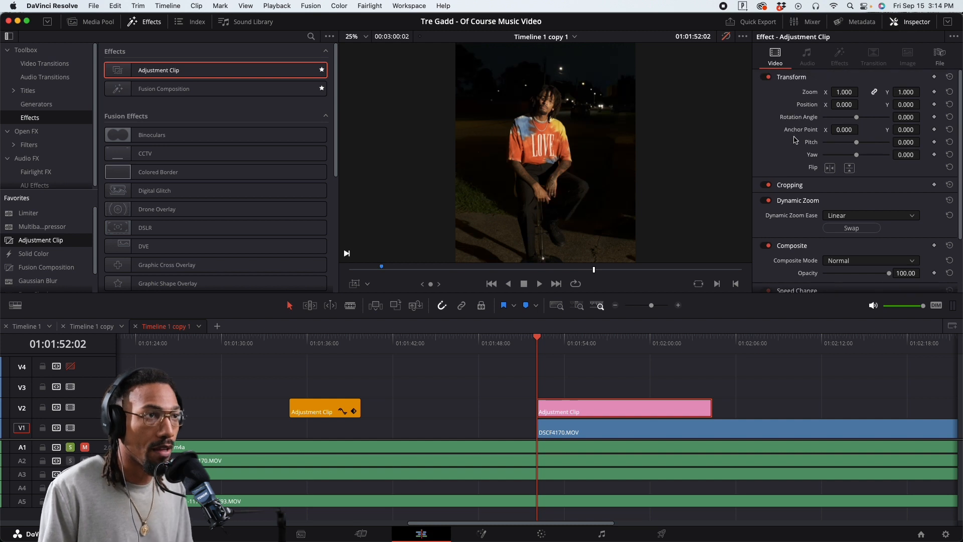
{"action": "scroll", "coordinate": [794, 139], "scroll_direction": "down", "scroll_amount": 2}
{"action": "scroll", "coordinate": [495, 204], "scroll_direction": "down", "scroll_amount": 1}
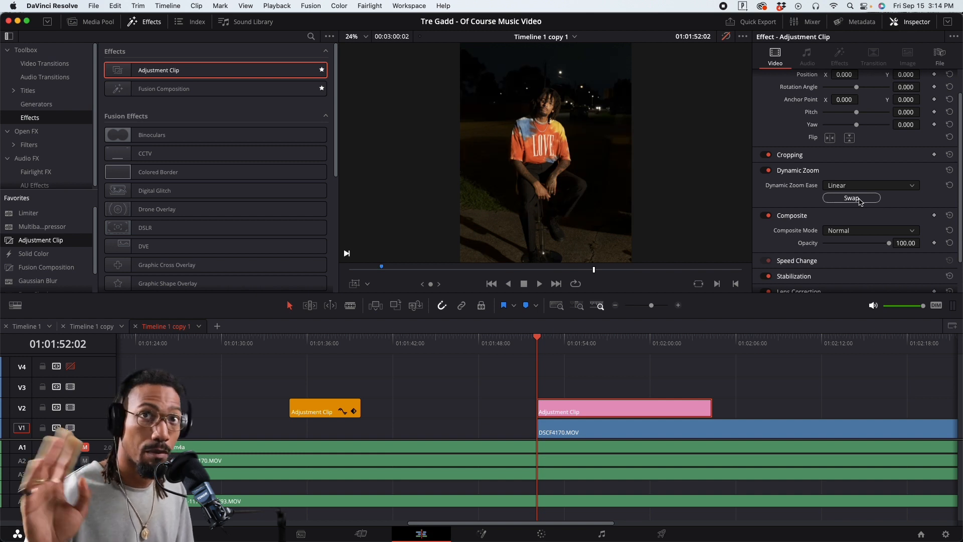
Trim the pink adjustment clip's end to 01:02:03:00, swap its Dynamic Zoom direction and preview the zoom
{"action": "mouse_move", "coordinate": [706, 411]}
{"action": "left_mouse_down"}
{"action": "mouse_move", "coordinate": [565, 409]}
{"action": "mouse_move", "coordinate": [692, 409]}
{"action": "left_mouse_up"}
{"action": "left_click", "coordinate": [662, 409]}
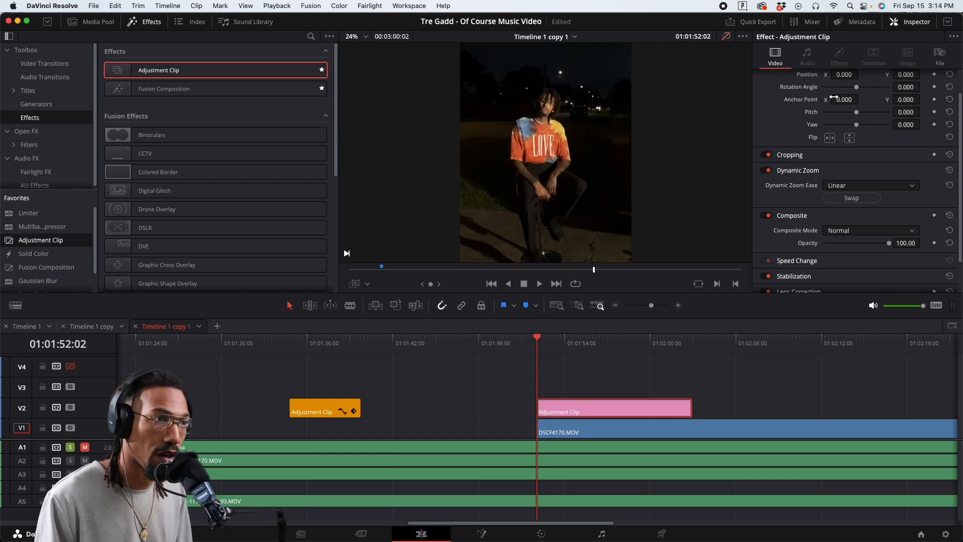
{"action": "left_click", "coordinate": [854, 197]}
{"action": "key", "text": "space"}
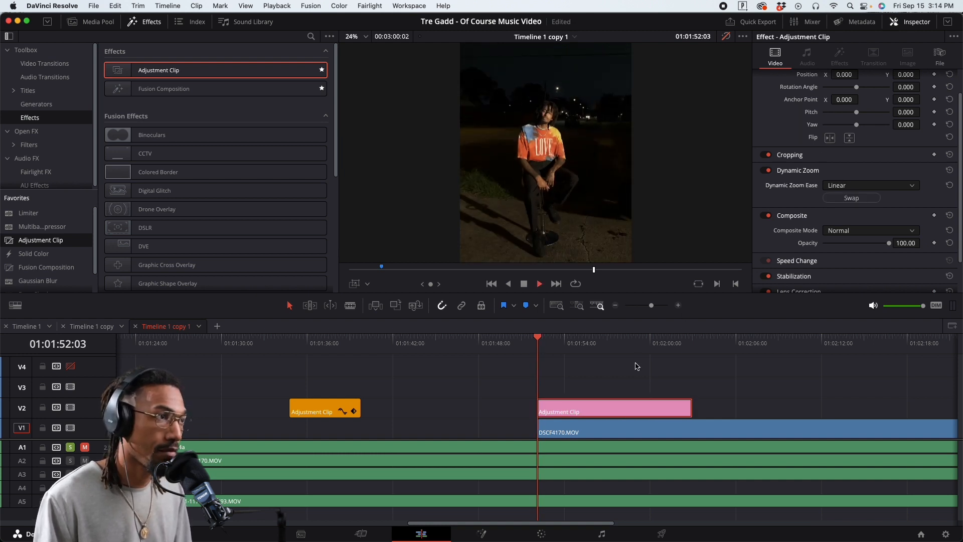
{"action": "left_click_drag", "start_coordinate": [587, 345], "coordinate": [668, 350]}
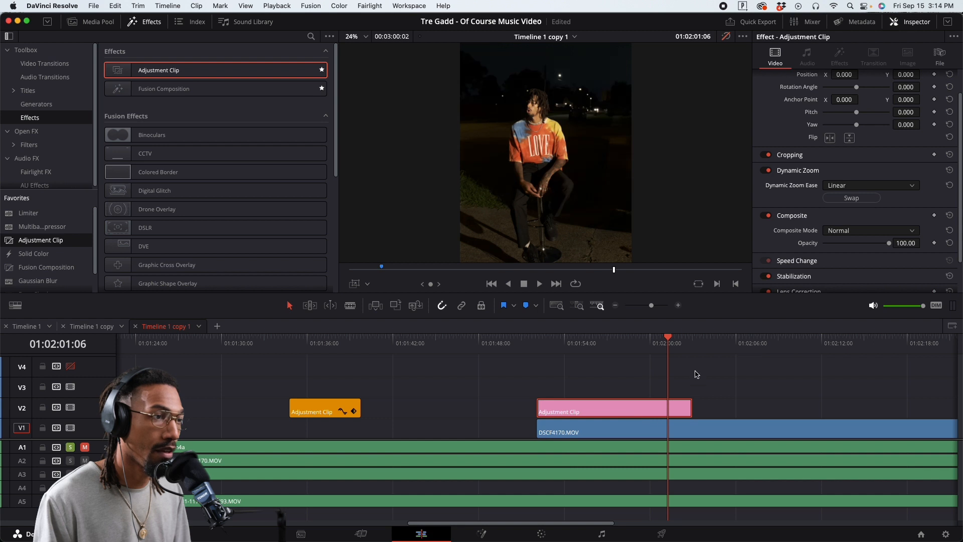
Split DSCF4170.MOV at the pink adjustment clip's end and trim the second segment's start to about 01:02:13
{"action": "left_click", "coordinate": [691, 350]}
{"action": "left_click", "coordinate": [709, 425]}
{"action": "key", "text": "super+b"}
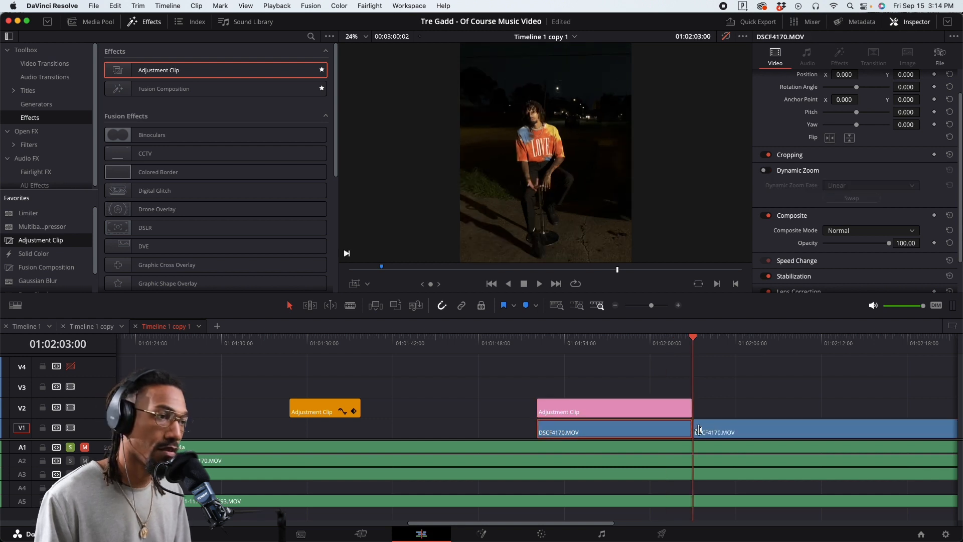
{"action": "left_click", "coordinate": [700, 429]}
{"action": "key", "text": "BackSpace"}
Play the Dynamic Zoom full screen from the start of the first DSCF4170.MOV segment
{"action": "left_click", "coordinate": [540, 351]}
{"action": "key", "text": "space"}
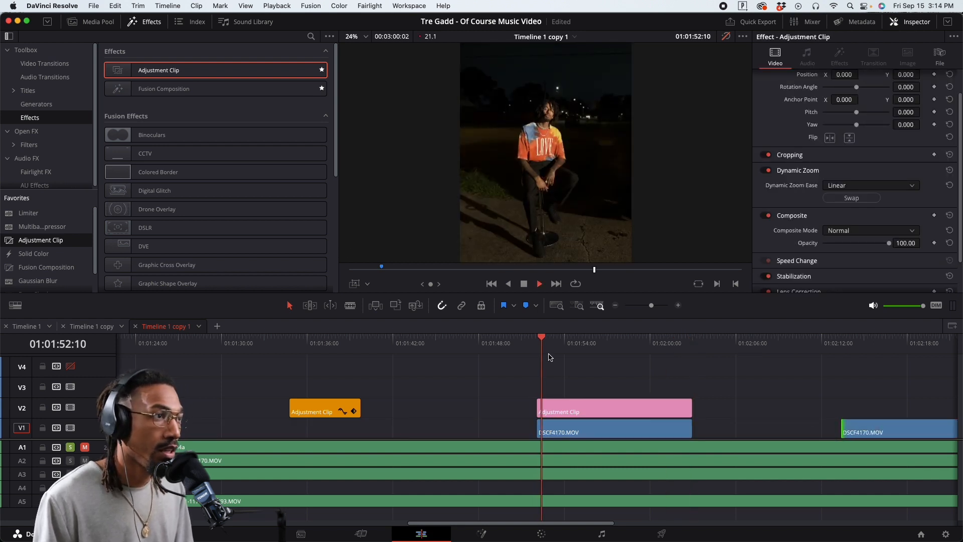
{"action": "key", "text": "super+f"}
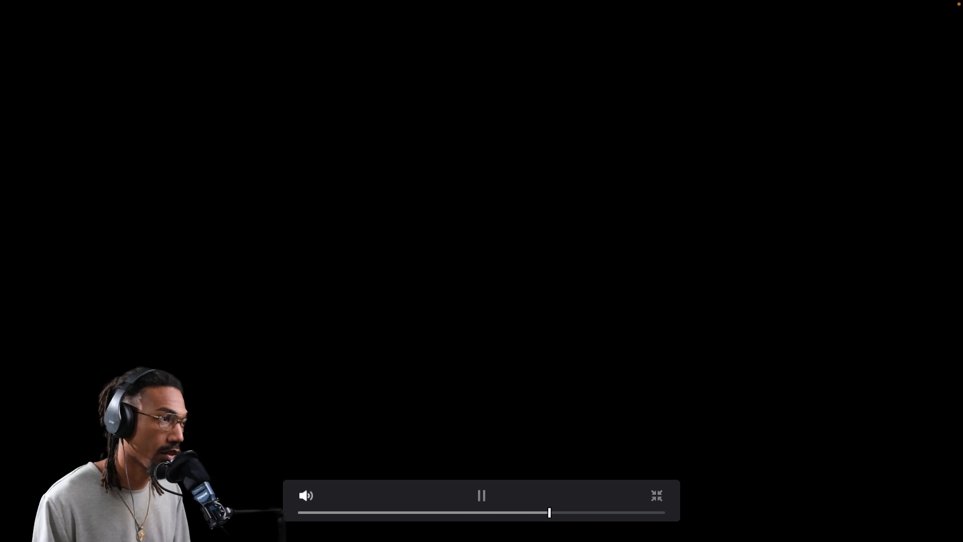
{"action": "key", "text": "Escape"}
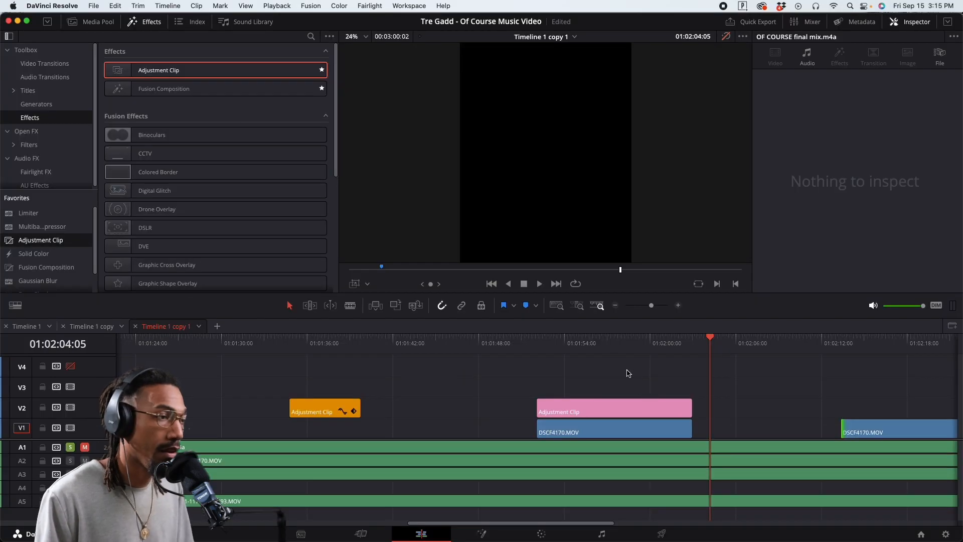
Shorten the pink adjustment clip to end at 01:01:57:02 and play it full screen from its start
{"action": "left_click", "coordinate": [608, 351]}
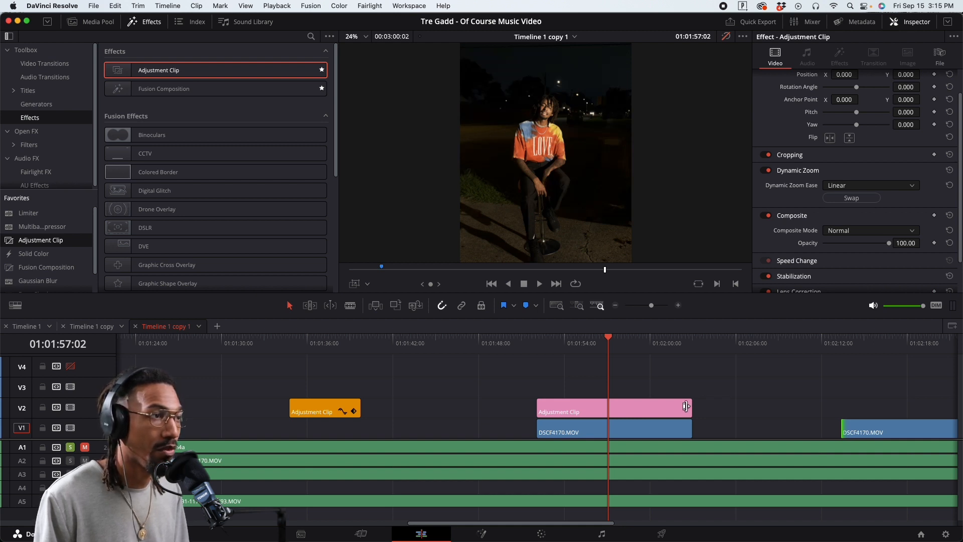
{"action": "left_click_drag", "start_coordinate": [685, 407], "coordinate": [590, 406]}
{"action": "left_click", "coordinate": [537, 350]}
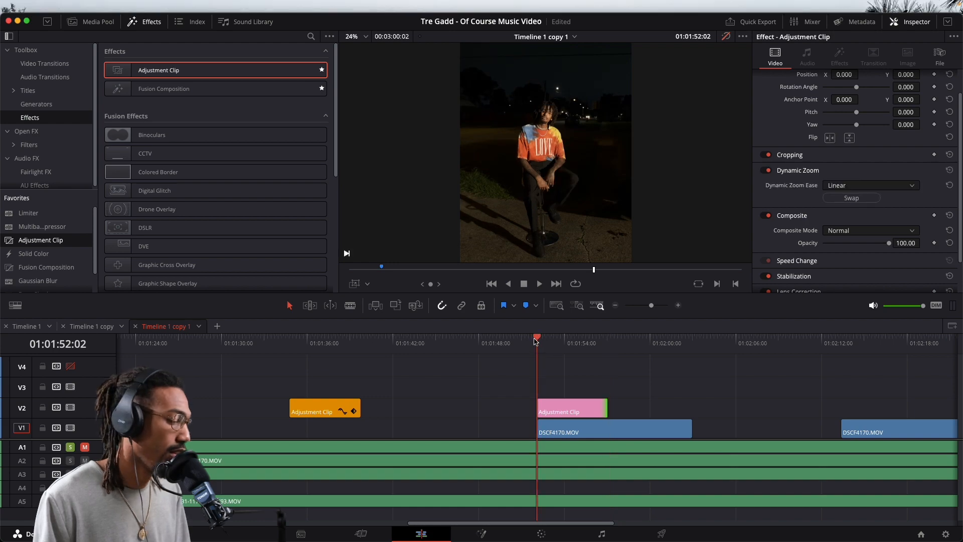
{"action": "key", "text": "p"}
{"action": "key", "text": "space"}
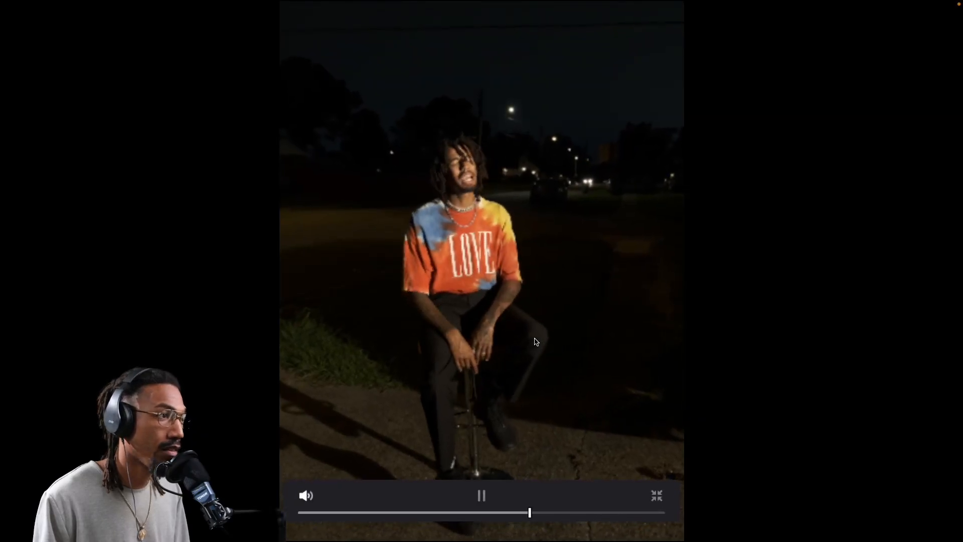
{"action": "key", "text": "space"}
{"action": "key", "text": "p"}
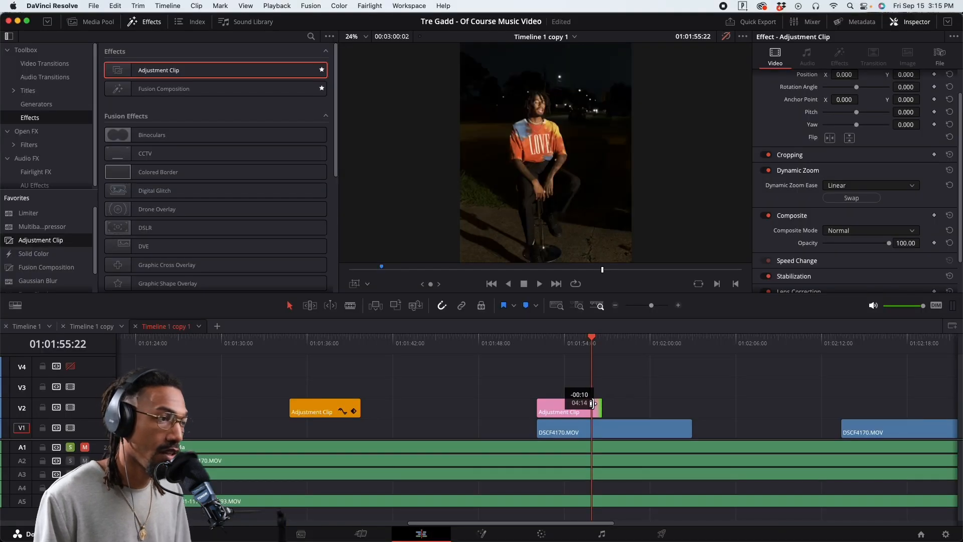
Shorten the pink adjustment clip to about 1.6 seconds and play the faster zoom full screen
{"action": "left_click_drag", "start_coordinate": [599, 405], "coordinate": [560, 407]}
{"action": "key", "text": "Up"}
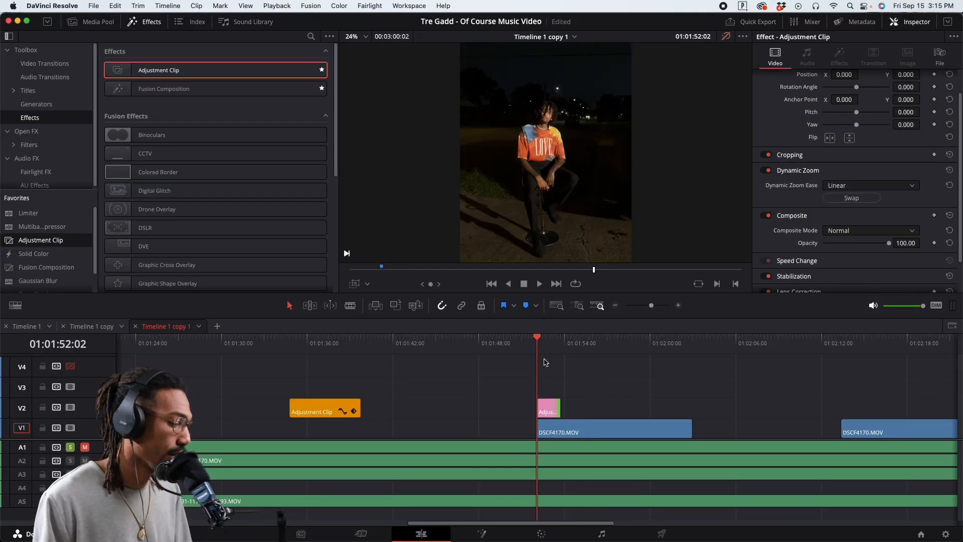
{"action": "key", "text": "p"}
{"action": "key", "text": "space"}
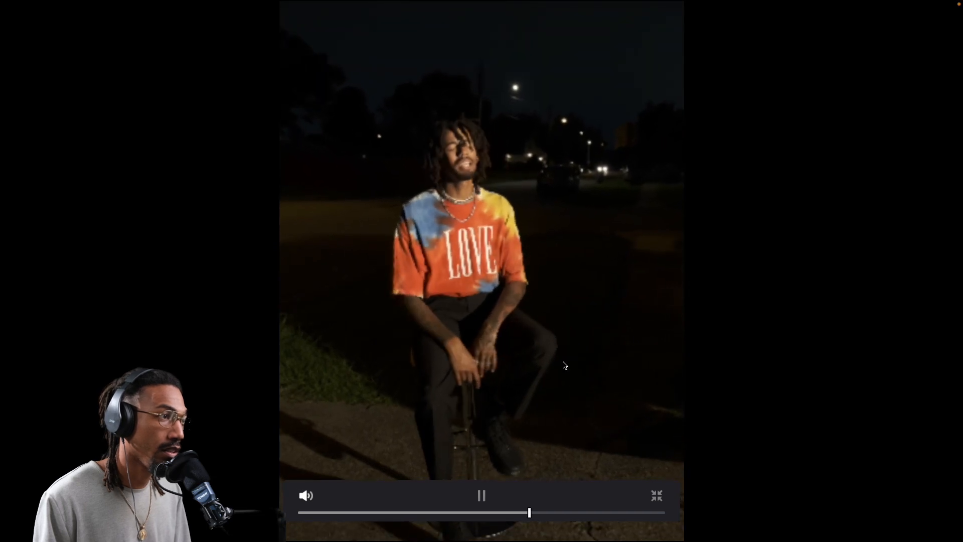
{"action": "key", "text": "space"}
{"action": "key", "text": "p"}
Trim the pink adjustment clip's end further, to a length of about 18 frames
{"action": "mouse_move", "coordinate": [560, 409]}
{"action": "left_mouse_down"}
{"action": "mouse_move", "coordinate": [663, 409]}
{"action": "mouse_move", "coordinate": [554, 412]}
{"action": "left_mouse_up"}
{"action": "key", "text": "super+equal"}
{"action": "key", "text": "super+equal"}
{"action": "left_click", "coordinate": [364, 346]}
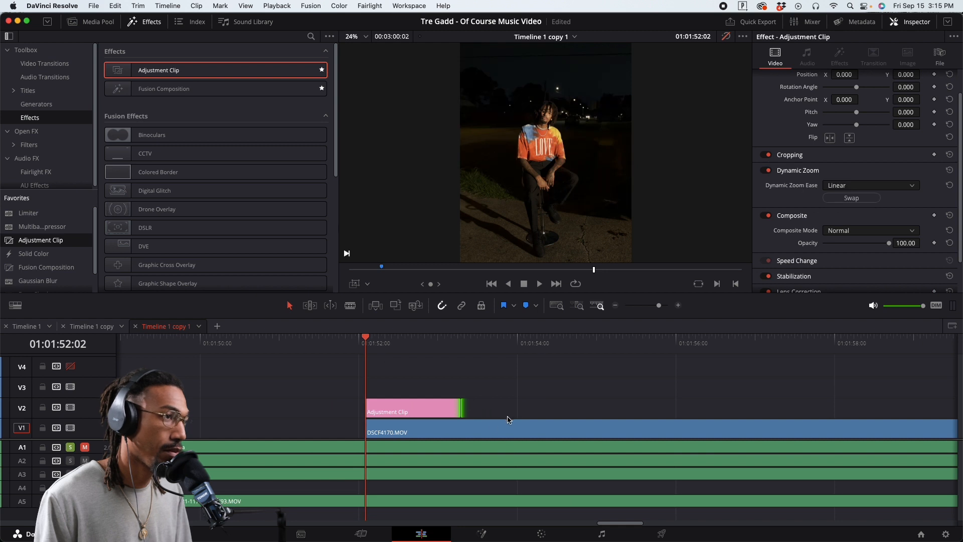
{"action": "left_click_drag", "start_coordinate": [460, 410], "coordinate": [424, 409]}
{"action": "key", "text": "super+equal"}
{"action": "key", "text": "super+equal"}
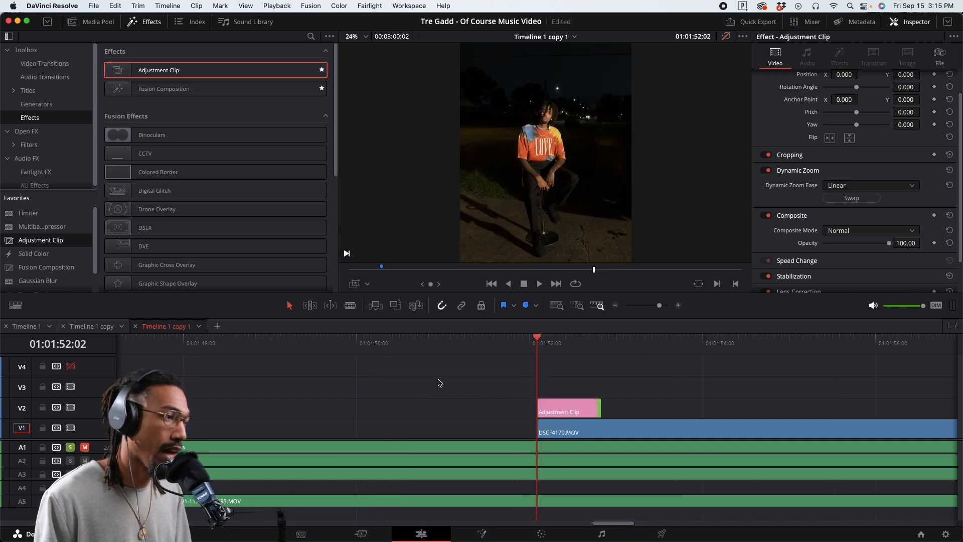
Play the short Dynamic Zoom full screen and again in the viewer, starting from 01:01:52:02
{"action": "key", "text": "super+f"}
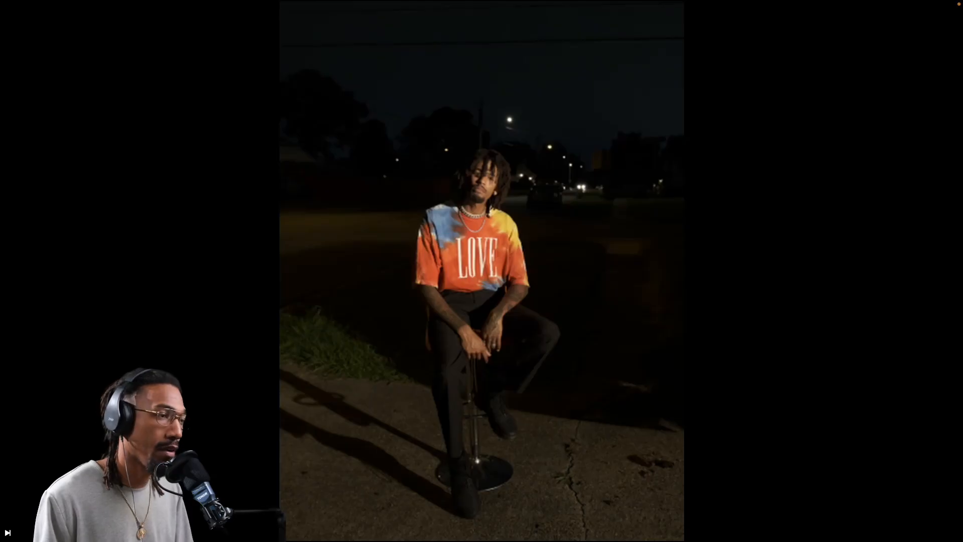
{"action": "key", "text": "space"}
{"action": "key", "text": "space"}
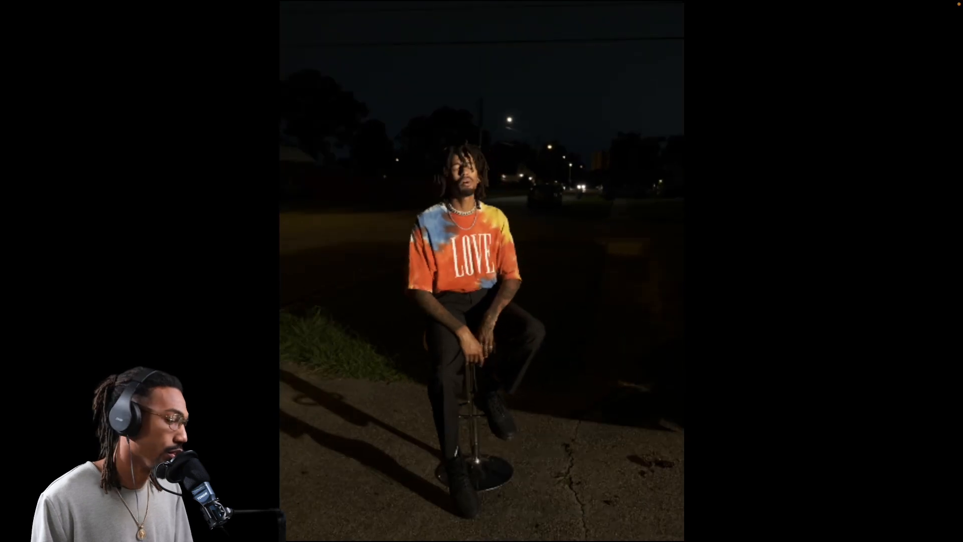
{"action": "key", "text": "Escape"}
{"action": "left_click", "coordinate": [539, 343]}
{"action": "key", "text": "space"}
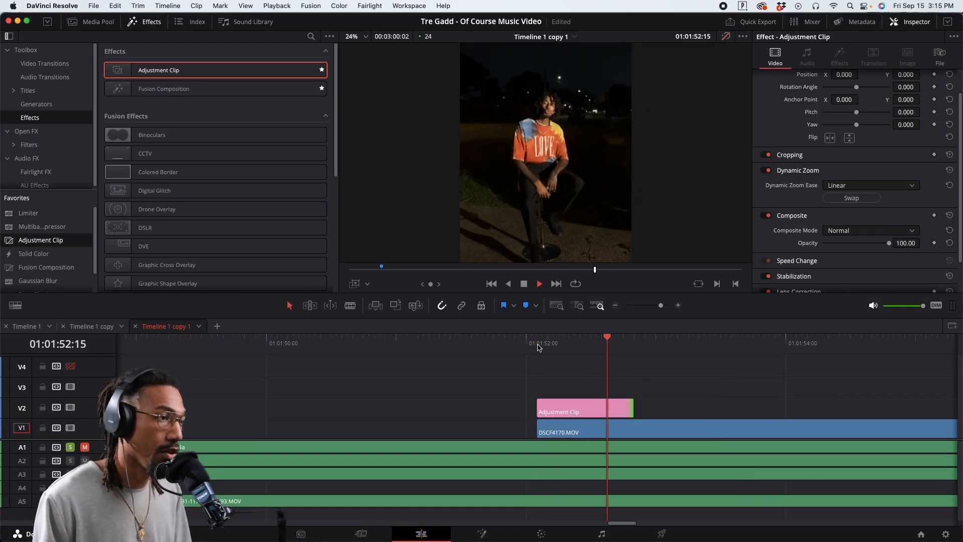
{"action": "left_click", "coordinate": [538, 345]}
{"action": "left_click", "coordinate": [538, 345]}
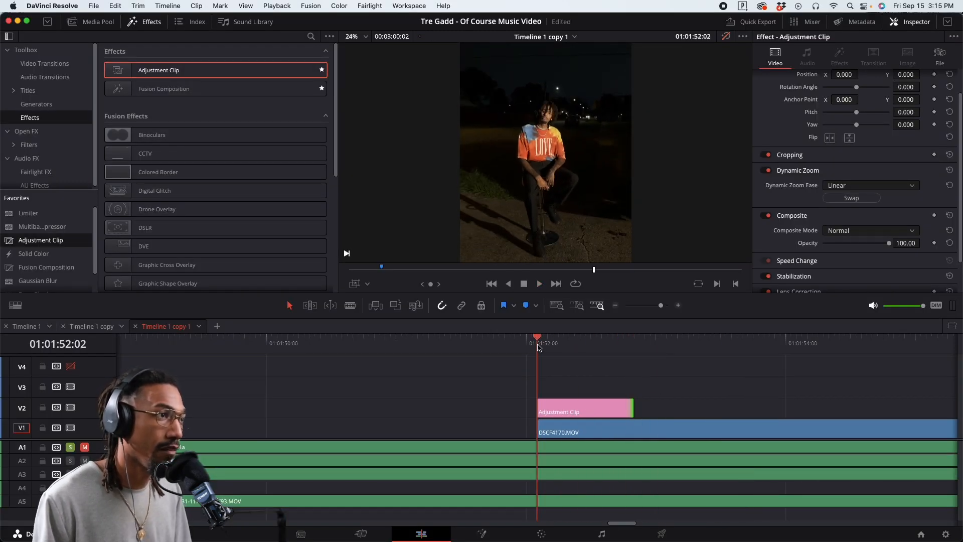
{"action": "key", "text": "space"}
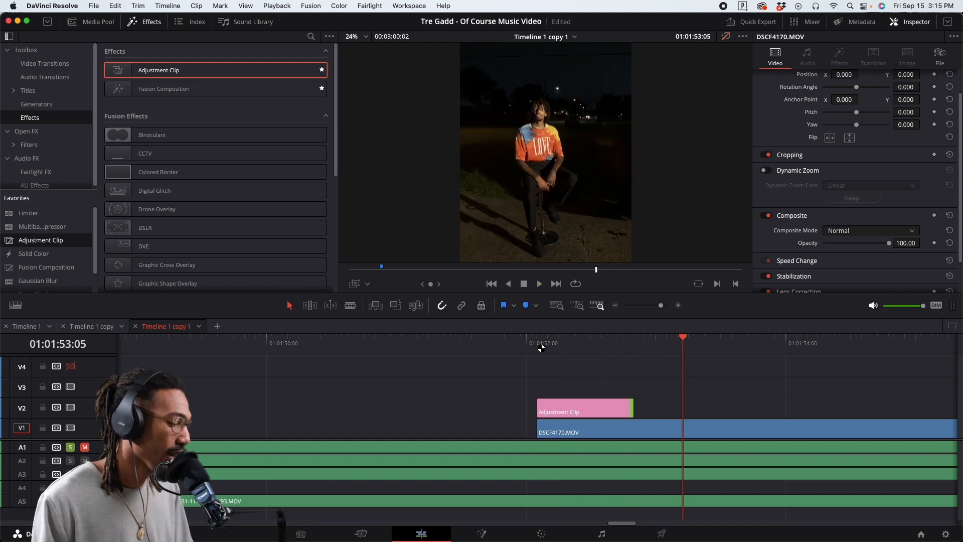
Extend the pink adjustment clip to about 01:01:56 and play the zoom from its start
{"action": "key", "text": "super+minus"}
{"action": "key", "text": "super+minus"}
{"action": "left_click_drag", "start_coordinate": [509, 407], "coordinate": [769, 407]}
{"action": "key", "text": "super+minus"}
{"action": "key", "text": "super+minus"}
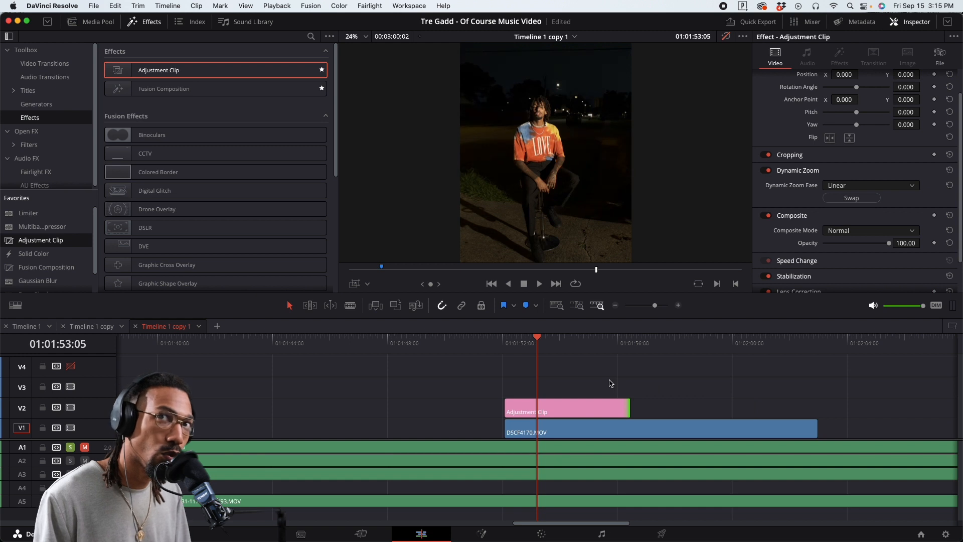
{"action": "left_click", "coordinate": [511, 341]}
{"action": "key", "text": "space"}
Extend the pink adjustment clip to the end of the first DSCF4170.MOV segment and preview the zoom
{"action": "left_click", "coordinate": [579, 407]}
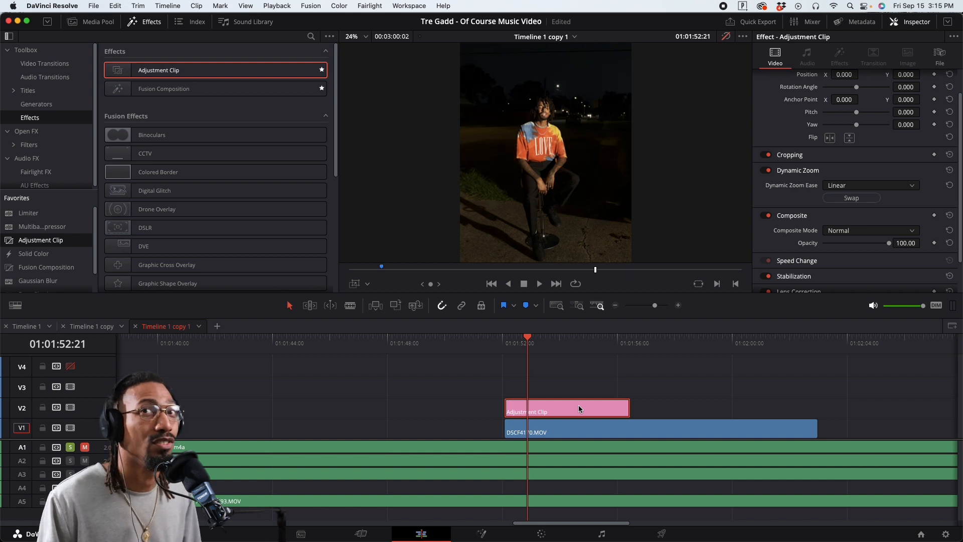
{"action": "key", "text": "super+minus"}
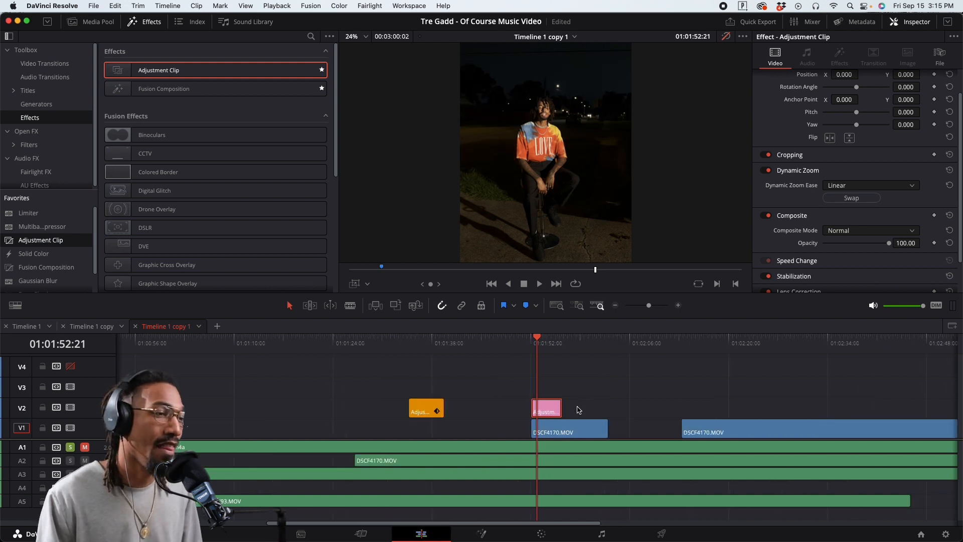
{"action": "left_click_drag", "start_coordinate": [556, 407], "coordinate": [607, 408]}
{"action": "left_click", "coordinate": [547, 413]}
{"action": "key", "text": "space"}
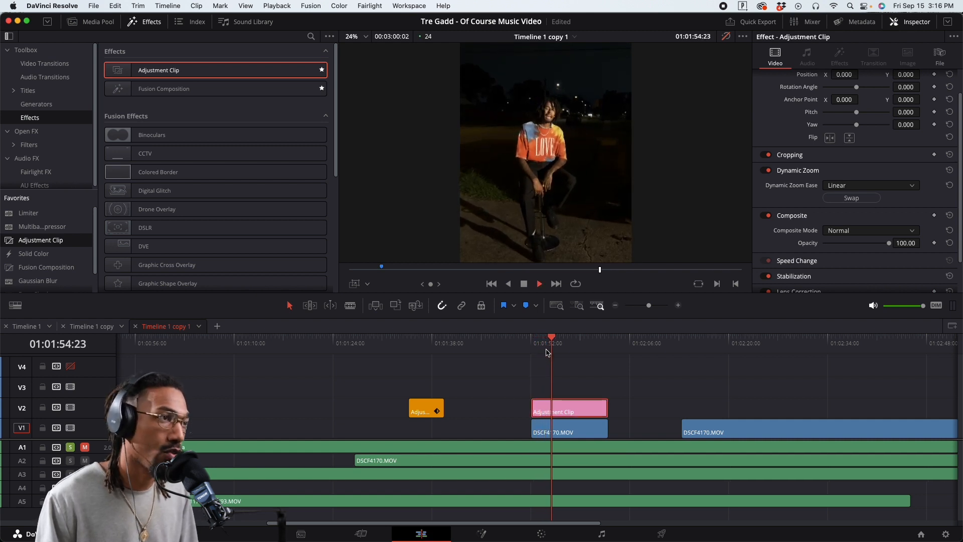
{"action": "key", "text": "space"}
{"action": "left_click", "coordinate": [545, 380]}
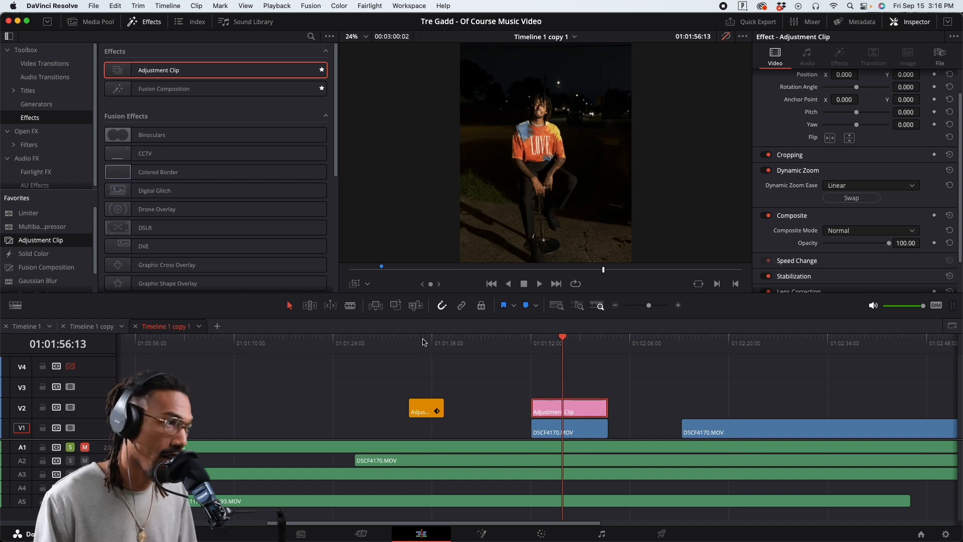
Shrink the pink adjustment clip's red inner Dynamic Zoom frame and move it slightly upward over the LOVE shirt
{"action": "left_click", "coordinate": [355, 284]}
{"action": "scroll", "coordinate": [534, 215], "scroll_direction": "up", "scroll_amount": 5}
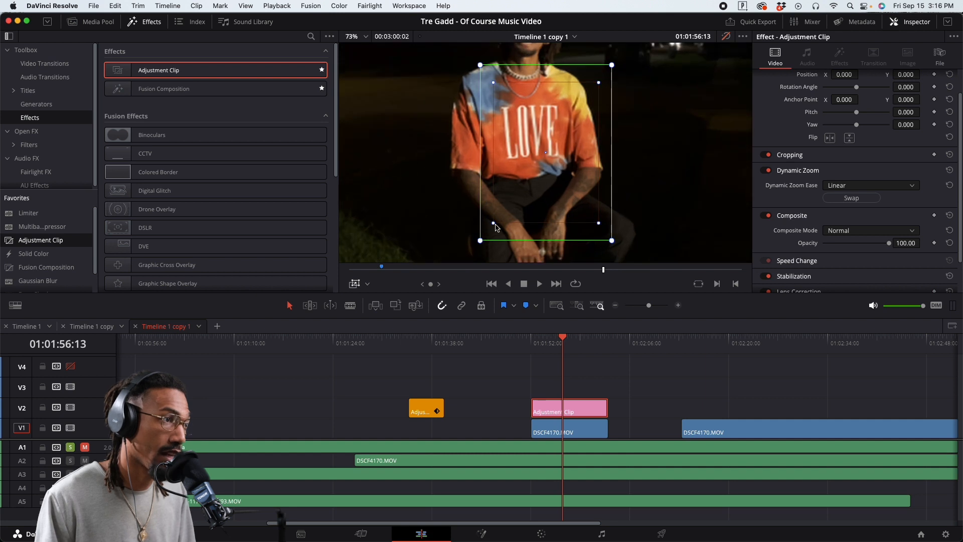
{"action": "left_click_drag", "start_coordinate": [494, 225], "coordinate": [521, 204]}
{"action": "left_click_drag", "start_coordinate": [556, 172], "coordinate": [556, 168]}
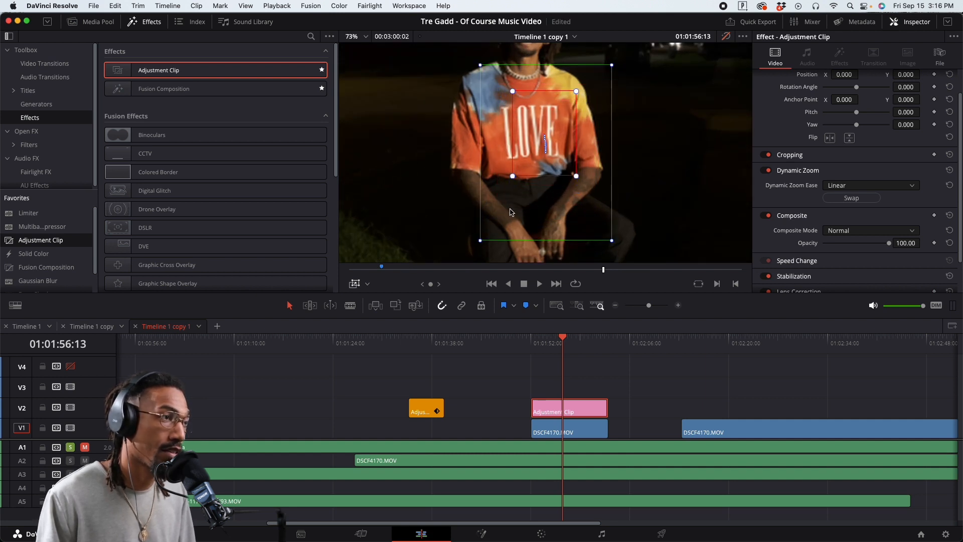
{"action": "left_click", "coordinate": [355, 284]}
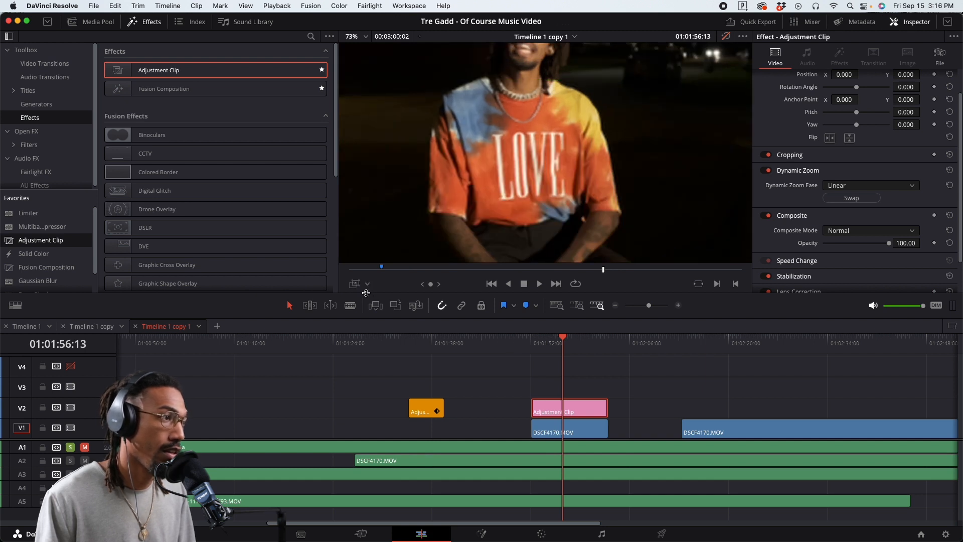
Fit the picture in the viewer and check the zoom's framing from 01:02:00:12 to about 01:02:01:10
{"action": "left_click", "coordinate": [585, 342]}
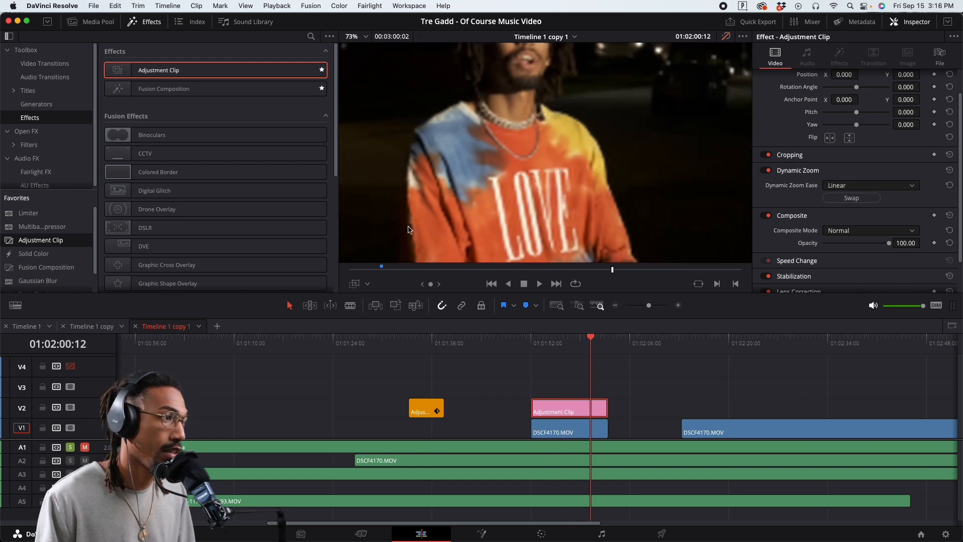
{"action": "scroll", "coordinate": [416, 236], "scroll_direction": "down", "scroll_amount": 3}
{"action": "left_click", "coordinate": [365, 38]}
{"action": "left_click", "coordinate": [367, 49]}
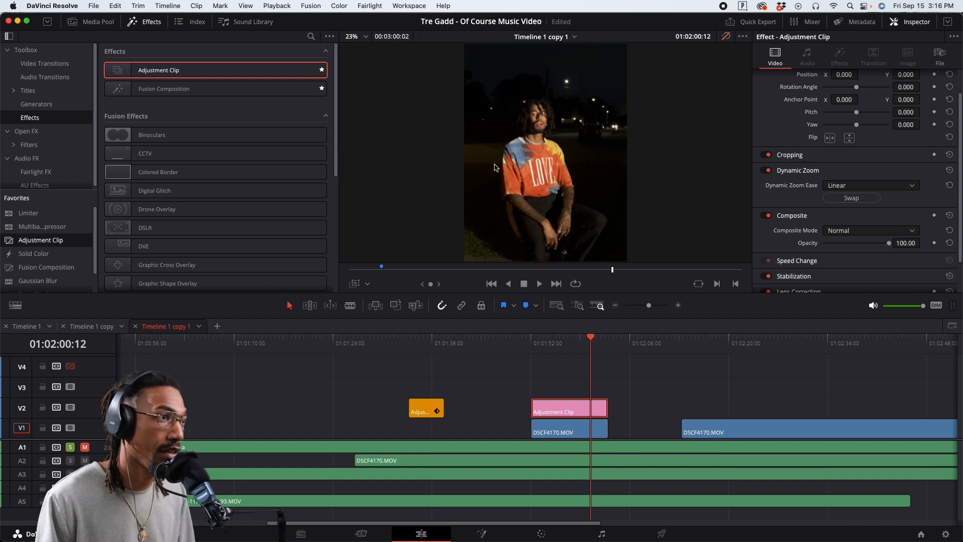
{"action": "mouse_move", "coordinate": [590, 343]}
{"action": "left_mouse_down"}
{"action": "mouse_move", "coordinate": [607, 347]}
{"action": "mouse_move", "coordinate": [597, 345]}
{"action": "left_mouse_up"}
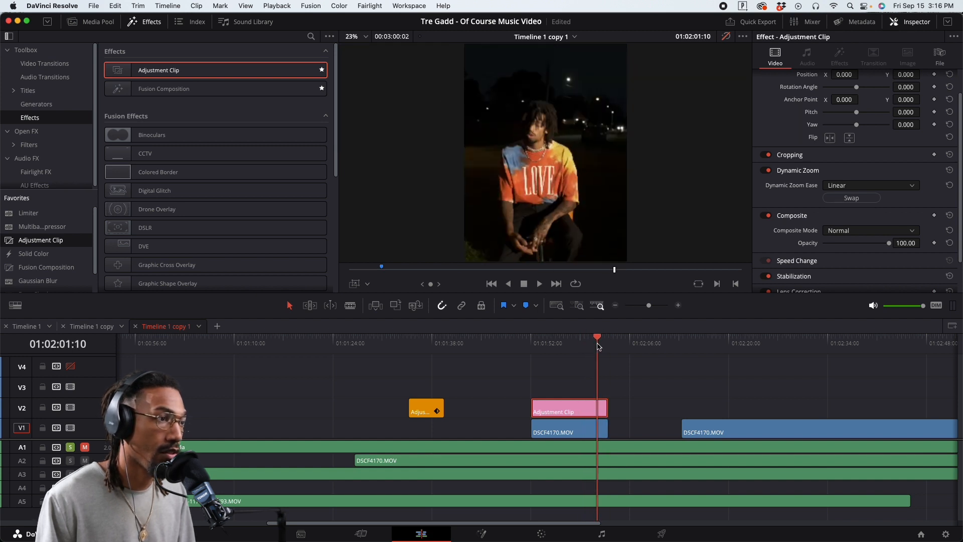
Shrink the pink adjustment clip's red inner Dynamic Zoom frame and move it up to the collar of the LOVE shirt
{"action": "left_click", "coordinate": [358, 284]}
{"action": "scroll", "coordinate": [543, 152], "scroll_direction": "up", "scroll_amount": 4}
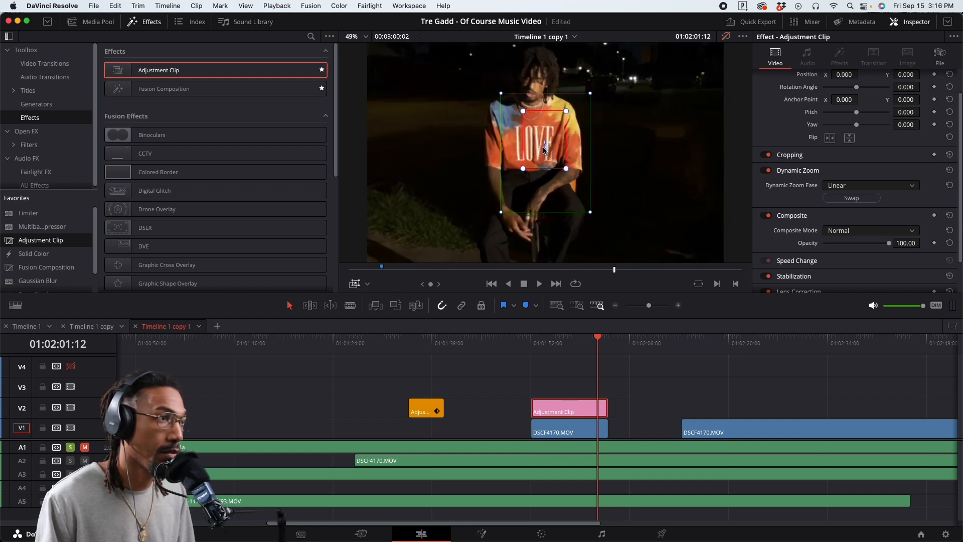
{"action": "mouse_move", "coordinate": [543, 152]}
{"action": "left_mouse_down"}
{"action": "mouse_move", "coordinate": [529, 148]}
{"action": "mouse_move", "coordinate": [546, 138]}
{"action": "left_mouse_up"}
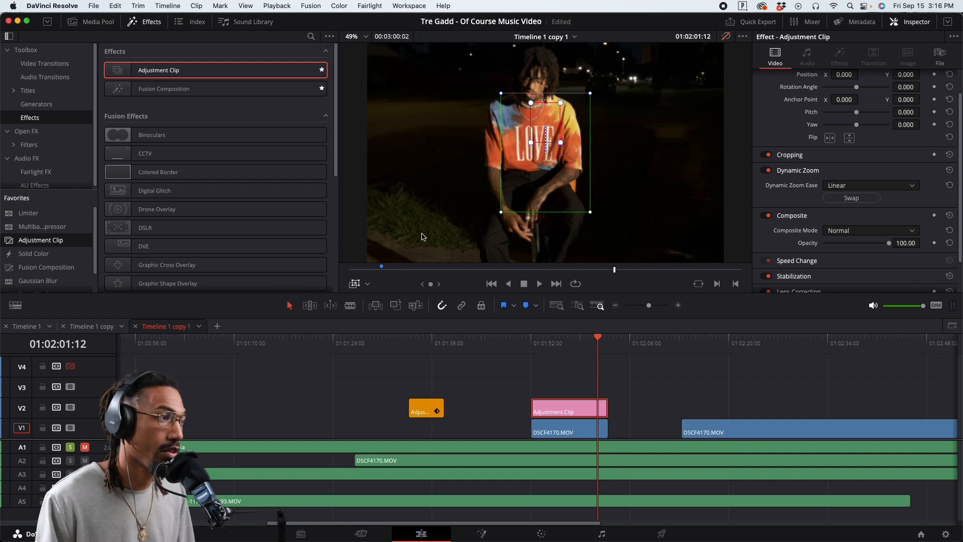
{"action": "left_click", "coordinate": [366, 283]}
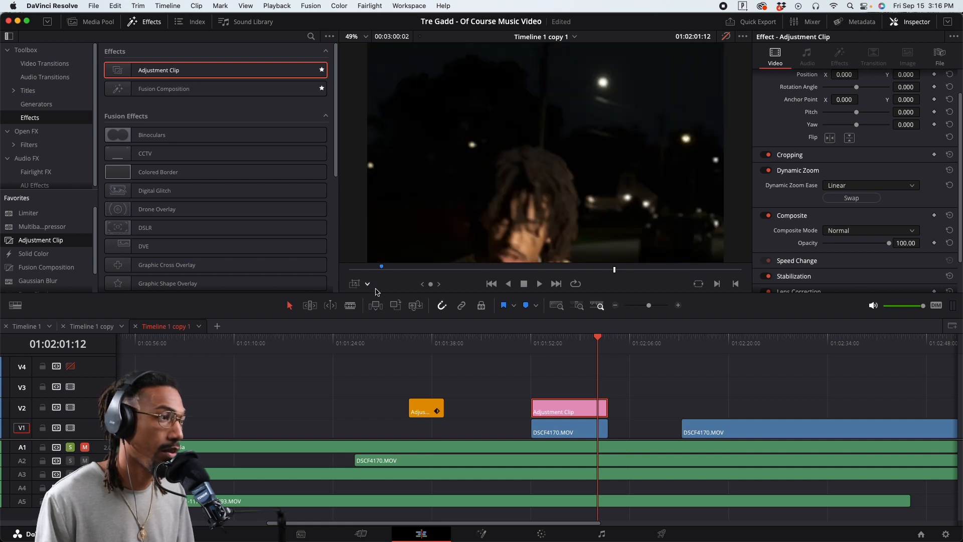
Lower the red Dynamic Zoom frame onto the upper LOVE lettering and play the fitted zoom from the clip's start
{"action": "left_click", "coordinate": [354, 286]}
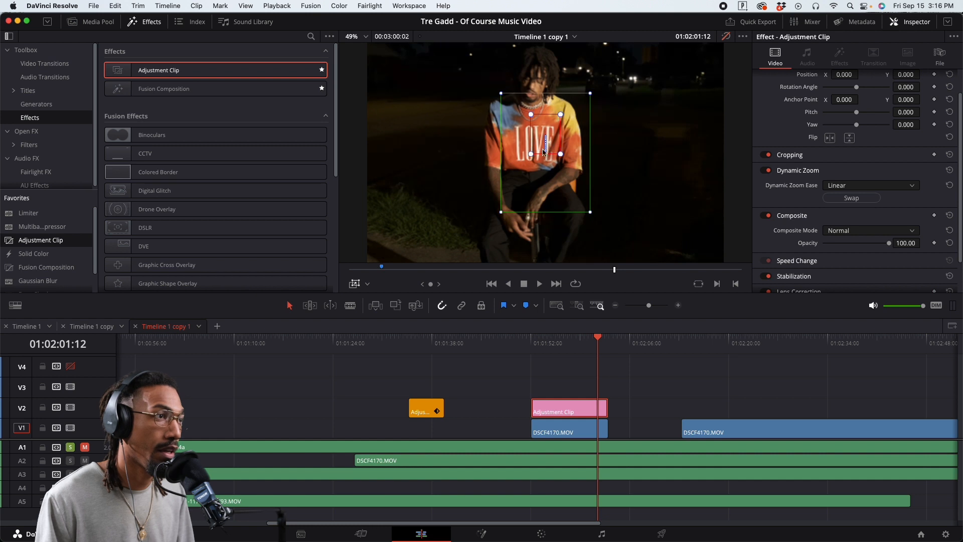
{"action": "left_click", "coordinate": [354, 284]}
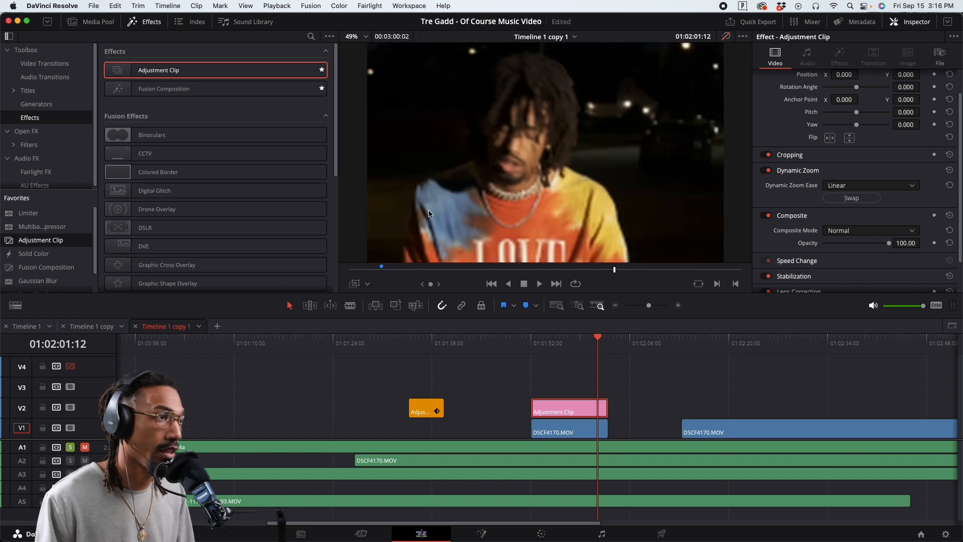
{"action": "scroll", "coordinate": [429, 213], "scroll_direction": "down", "scroll_amount": 5}
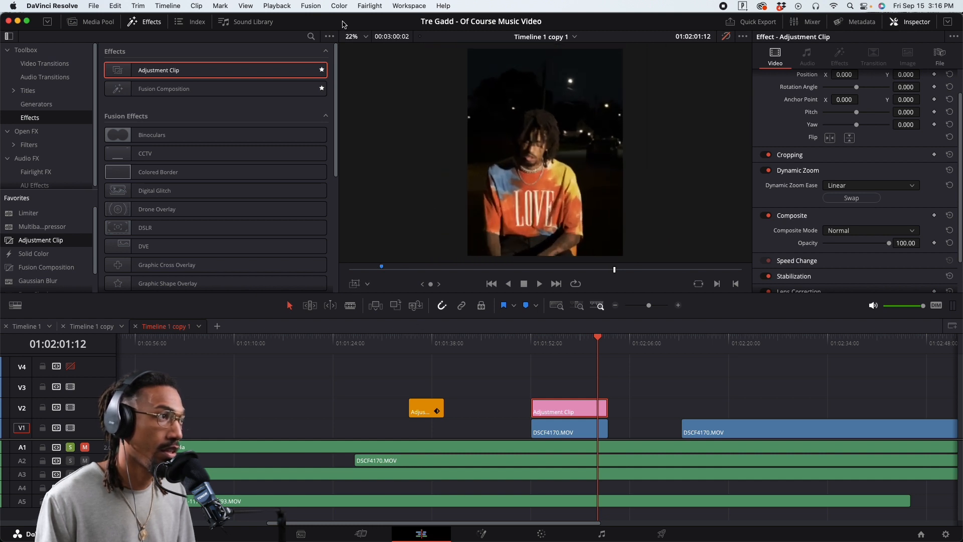
{"action": "left_click", "coordinate": [369, 39]}
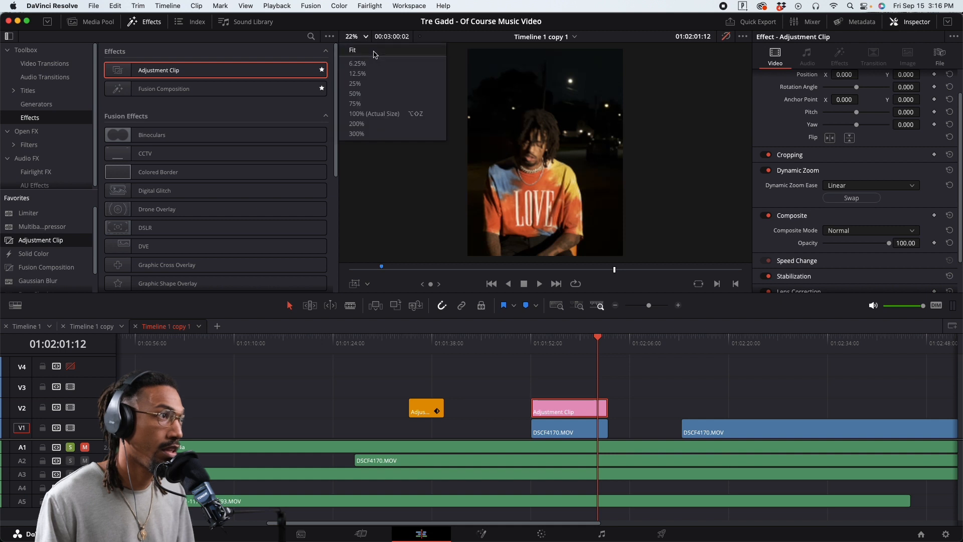
{"action": "left_click", "coordinate": [351, 56]}
{"action": "left_click", "coordinate": [531, 348]}
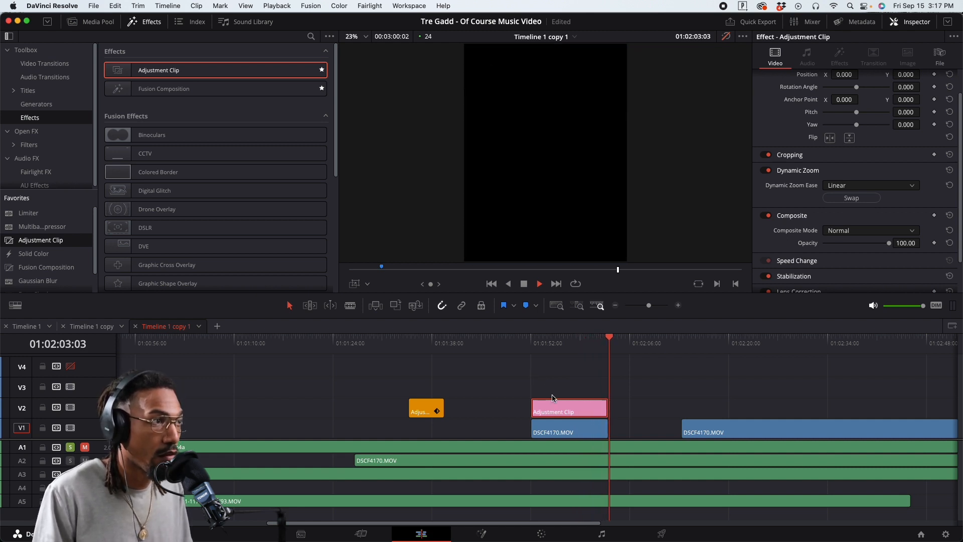
At 01:02:00:14, shrink the red Dynamic Zoom frame further and shift it left onto the O of the LOVE lettering
{"action": "left_click", "coordinate": [588, 338]}
{"action": "left_click_drag", "start_coordinate": [589, 339], "coordinate": [592, 341]}
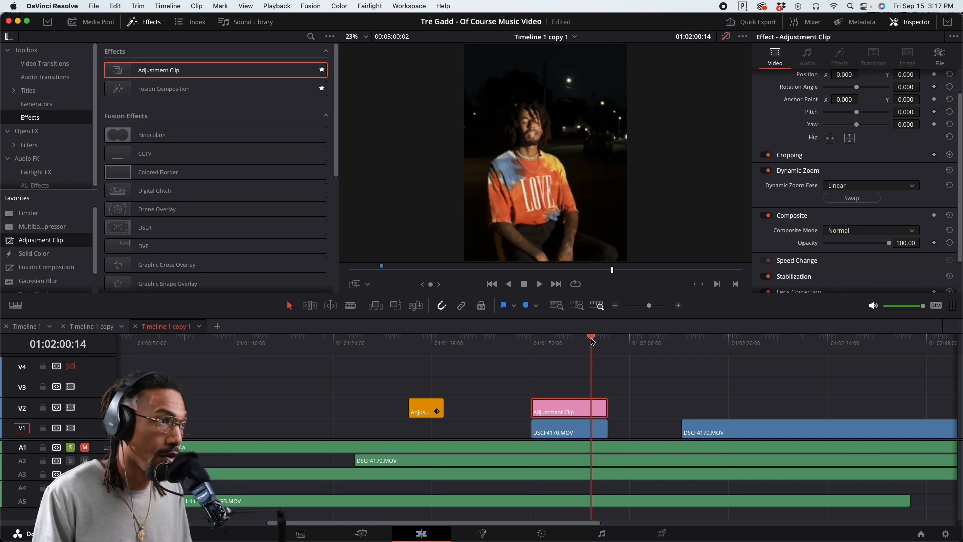
{"action": "left_click", "coordinate": [355, 284]}
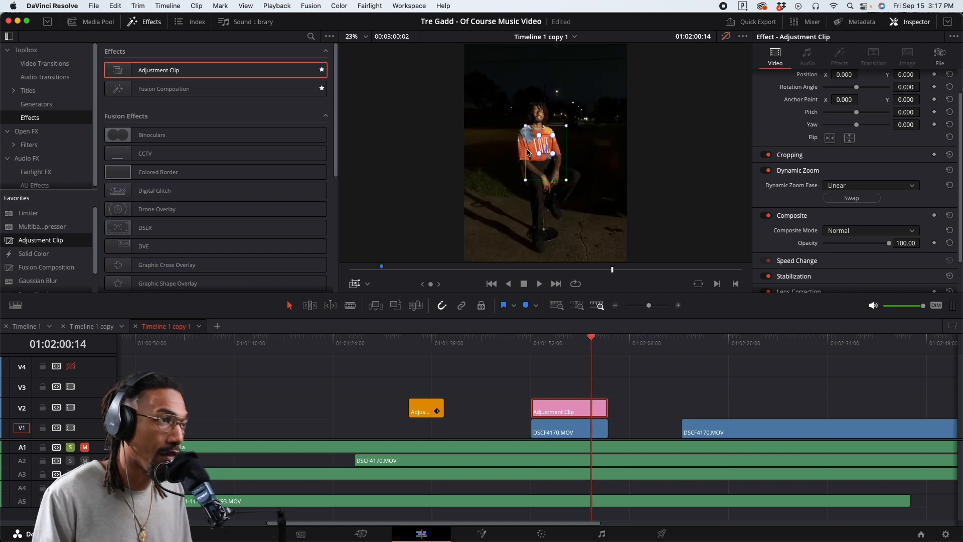
{"action": "scroll", "coordinate": [526, 154], "scroll_direction": "up", "scroll_amount": 5}
{"action": "left_click_drag", "start_coordinate": [549, 136], "coordinate": [541, 141]}
{"action": "left_click_drag", "start_coordinate": [557, 101], "coordinate": [533, 130]}
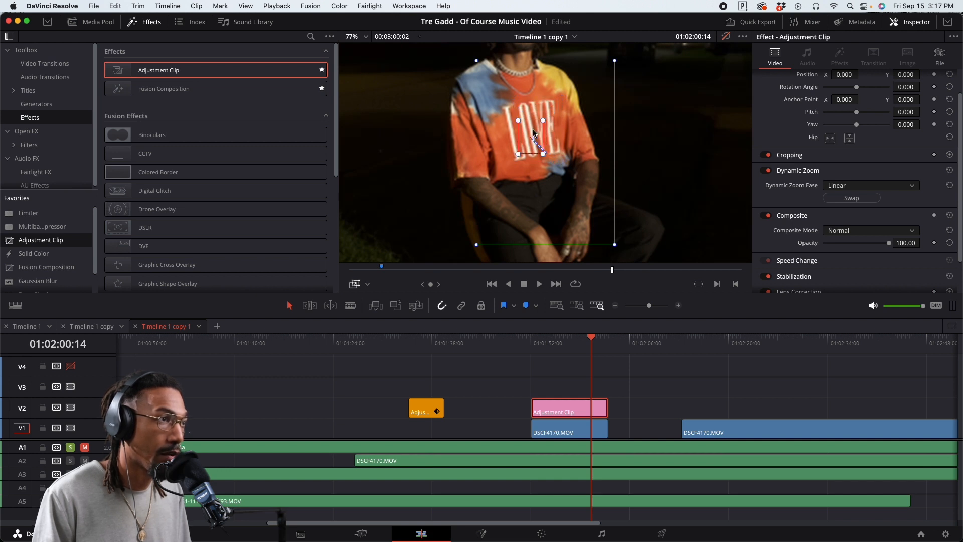
Preview the tighter zoom fitted in the viewer, stepping forward frame by frame to 01:02:02:09
{"action": "left_click", "coordinate": [354, 283]}
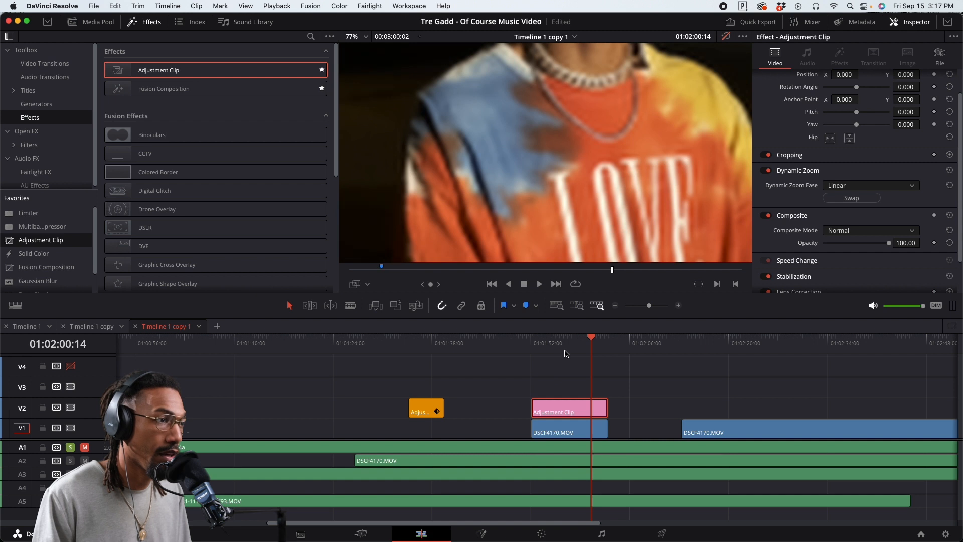
{"action": "left_click", "coordinate": [367, 36]}
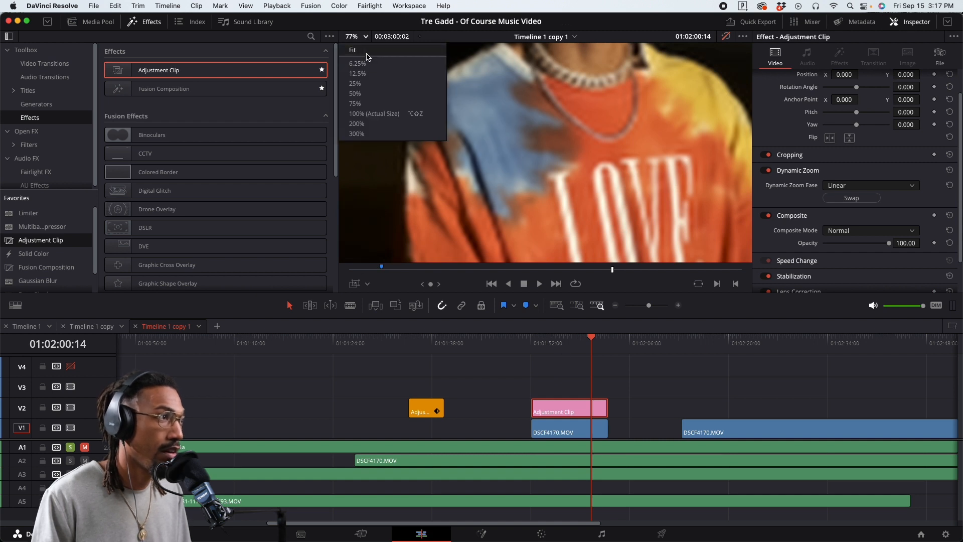
{"action": "left_click", "coordinate": [369, 56]}
{"action": "left_click_drag", "start_coordinate": [599, 350], "coordinate": [601, 412]}
{"action": "key", "text": "Right"}
{"action": "key", "text": "Right"}
{"action": "key", "text": "Right"}
{"action": "key", "text": "Right"}
{"action": "key", "text": "Right"}
{"action": "key", "text": "Right"}
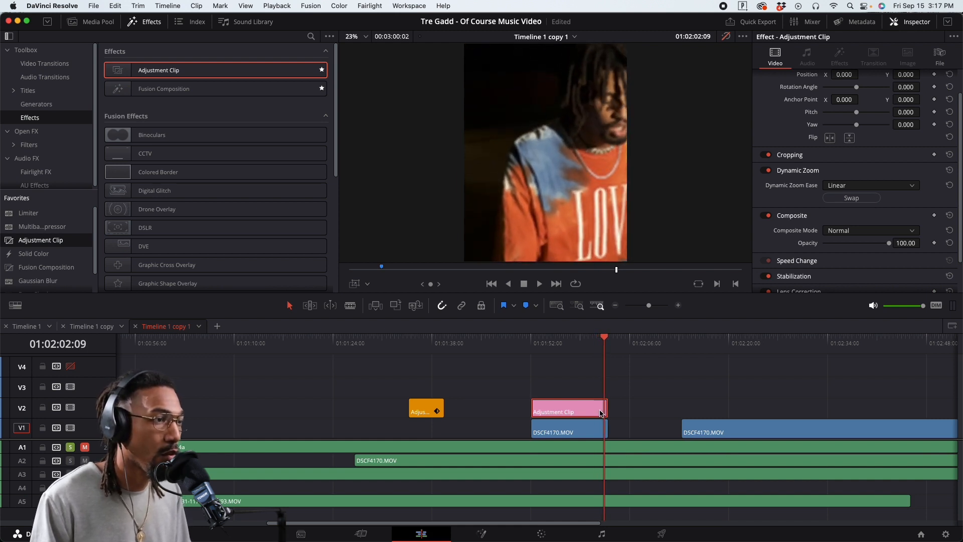
Nudge the red Dynamic Zoom frame slightly right on the LOVE lettering and preview the framing fitted in the viewer
{"action": "left_click", "coordinate": [355, 283]}
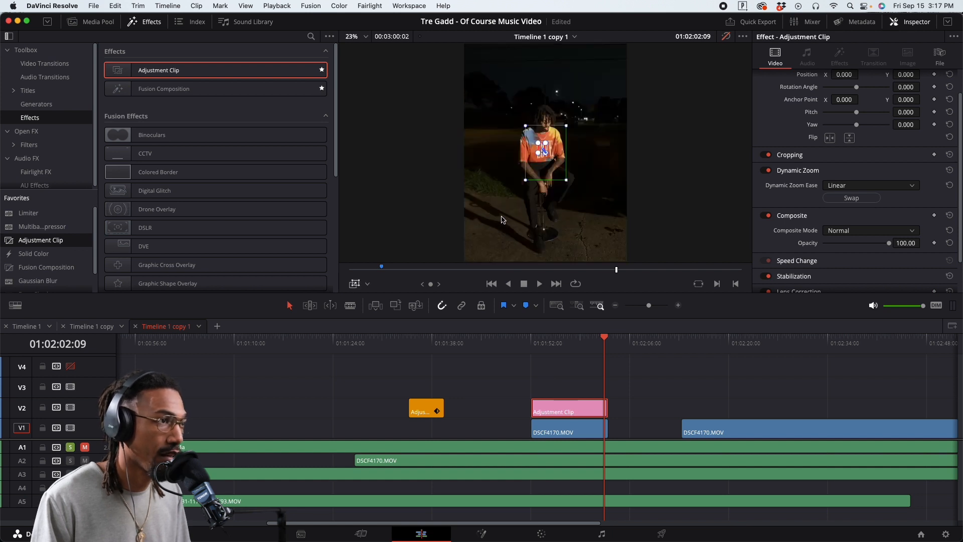
{"action": "scroll", "coordinate": [543, 146], "scroll_direction": "up", "scroll_amount": 10}
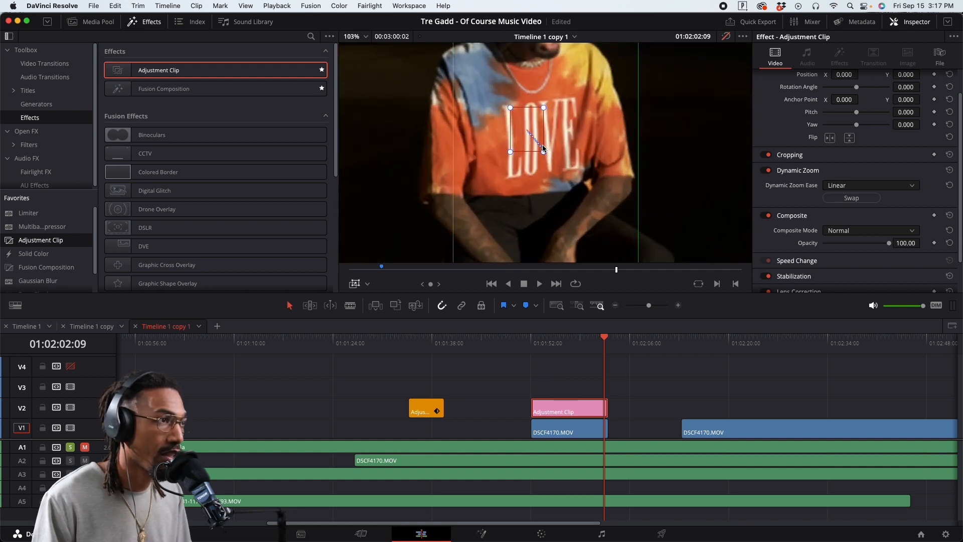
{"action": "left_click_drag", "start_coordinate": [524, 130], "coordinate": [526, 122]}
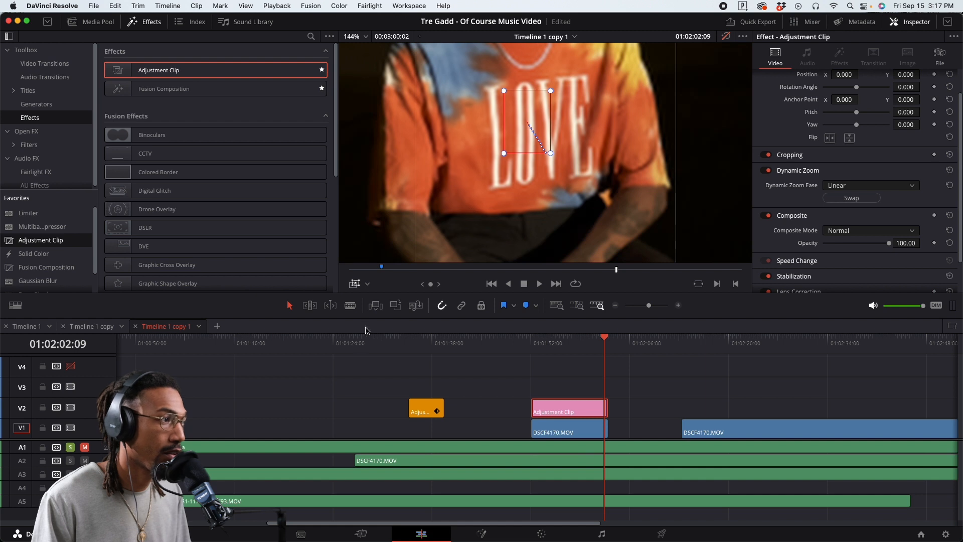
{"action": "left_click", "coordinate": [356, 284]}
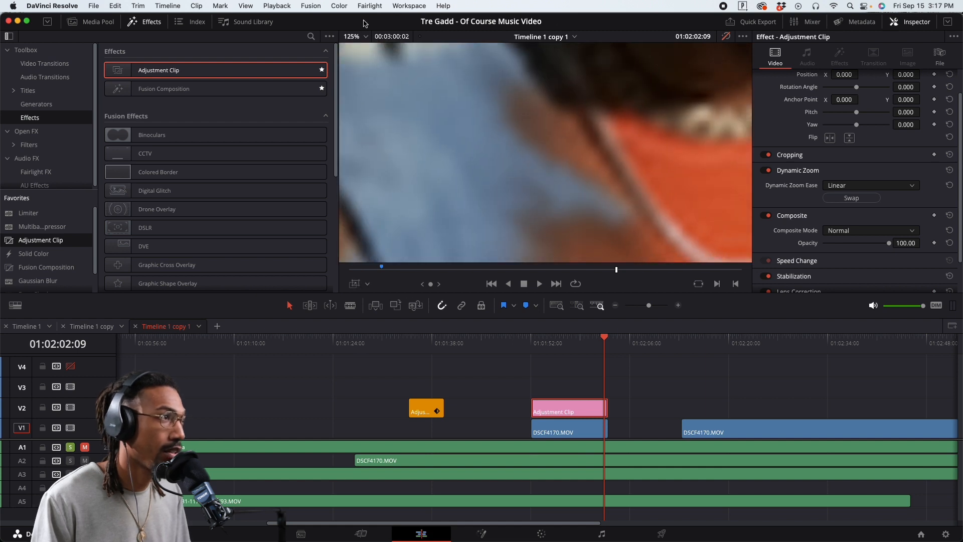
{"action": "left_click", "coordinate": [360, 36]}
{"action": "left_click", "coordinate": [366, 62]}
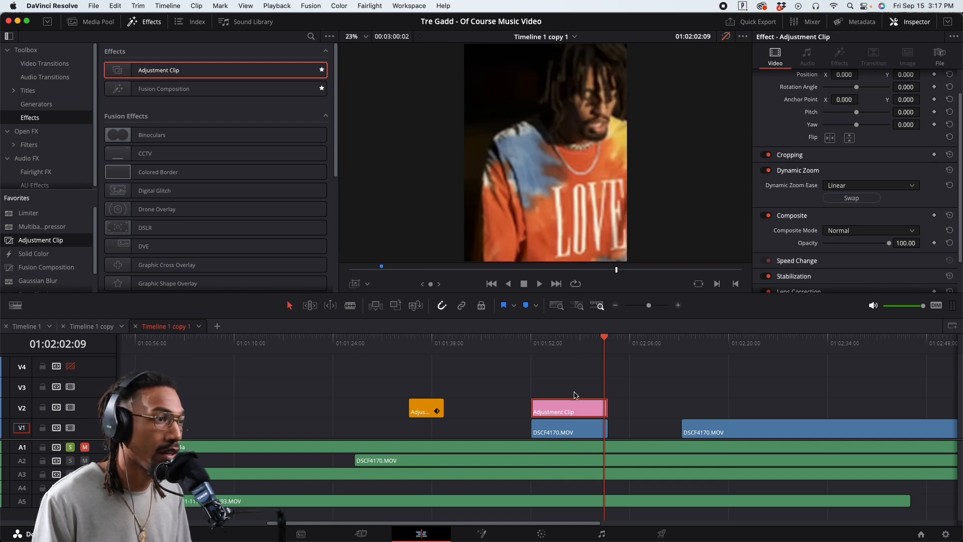
Shift the red Dynamic Zoom frame slightly right and down toward the middle of LOVE and check the fitted result
{"action": "left_click", "coordinate": [353, 284]}
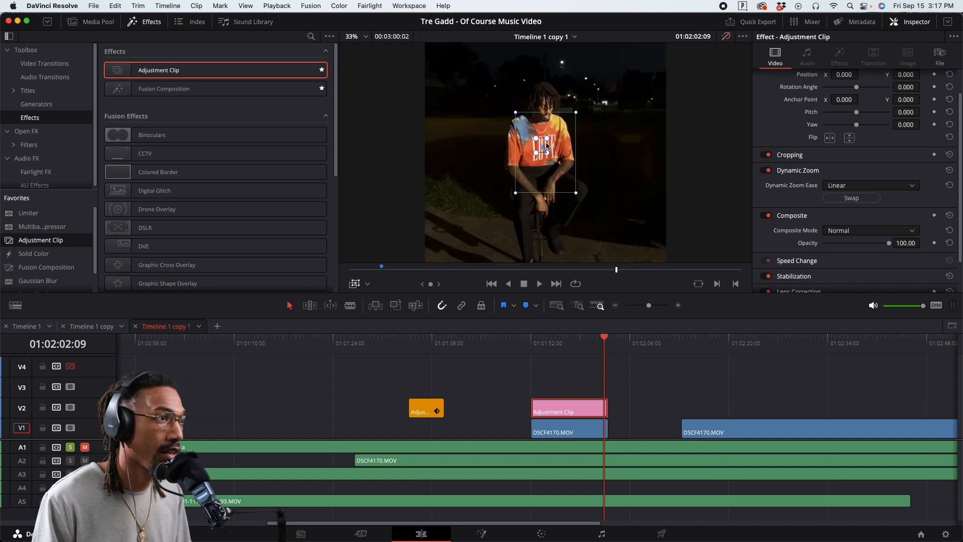
{"action": "scroll", "coordinate": [546, 140], "scroll_direction": "up", "scroll_amount": 5}
{"action": "scroll", "coordinate": [545, 140], "scroll_direction": "up", "scroll_amount": 2}
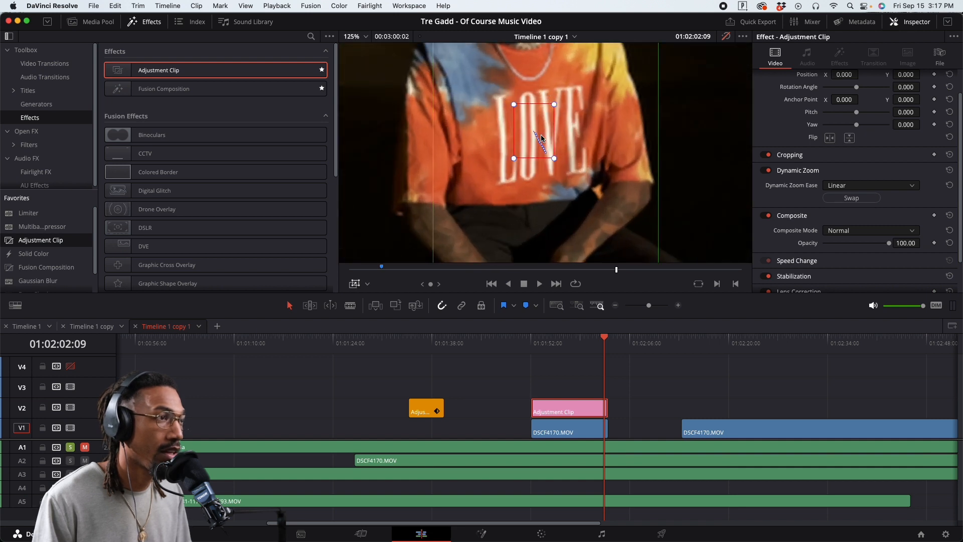
{"action": "left_click", "coordinate": [357, 37]}
{"action": "left_click", "coordinate": [357, 50]}
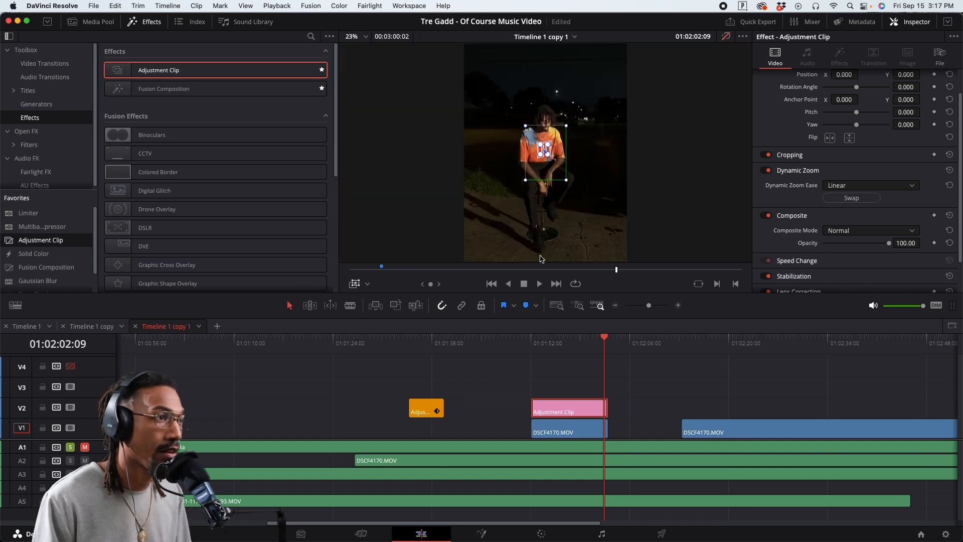
{"action": "left_click", "coordinate": [353, 284]}
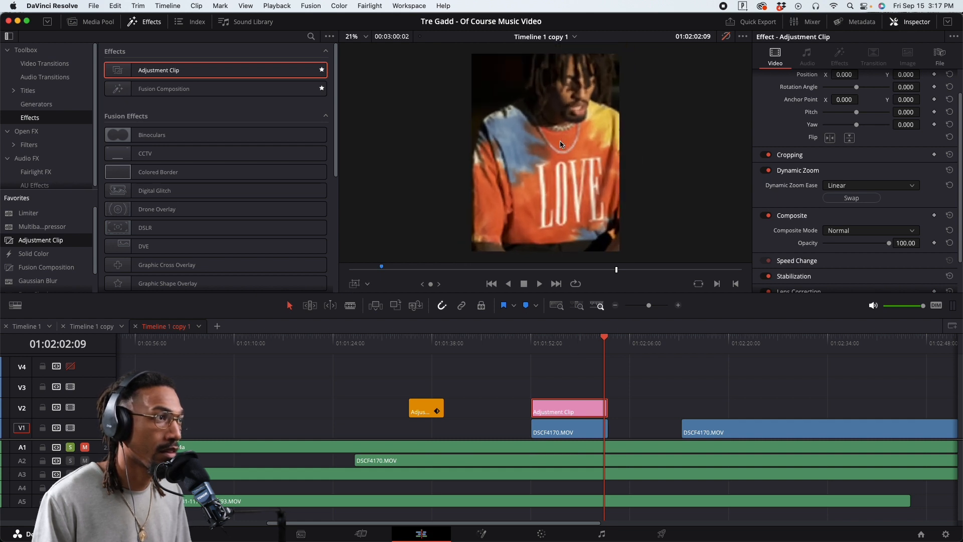
{"action": "scroll", "coordinate": [487, 135], "scroll_direction": "up", "scroll_amount": 1}
{"action": "left_click", "coordinate": [357, 37]}
{"action": "left_click", "coordinate": [357, 50]}
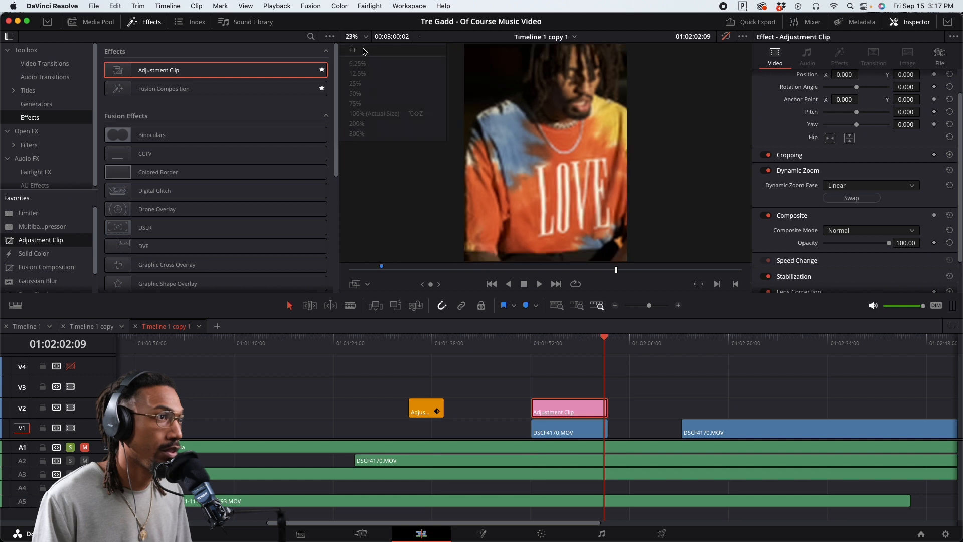
Fine-tune the red Dynamic Zoom frame slightly right and up over the LOVE lettering and check the resulting framing
{"action": "left_click", "coordinate": [358, 284]}
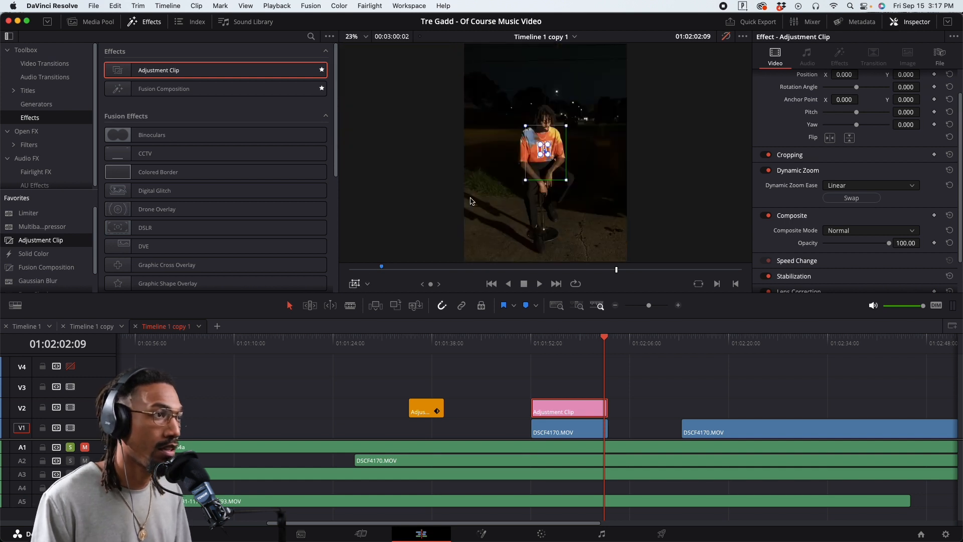
{"action": "scroll", "coordinate": [545, 140], "scroll_direction": "up", "scroll_amount": 5}
{"action": "left_click_drag", "start_coordinate": [544, 140], "coordinate": [542, 138]}
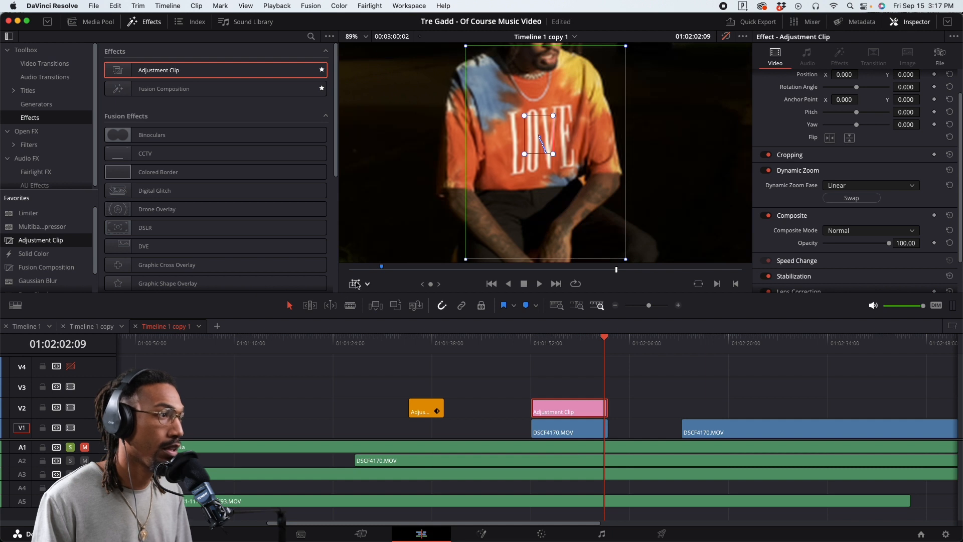
{"action": "left_click", "coordinate": [356, 284]}
{"action": "scroll", "coordinate": [557, 195], "scroll_direction": "down", "scroll_amount": 6}
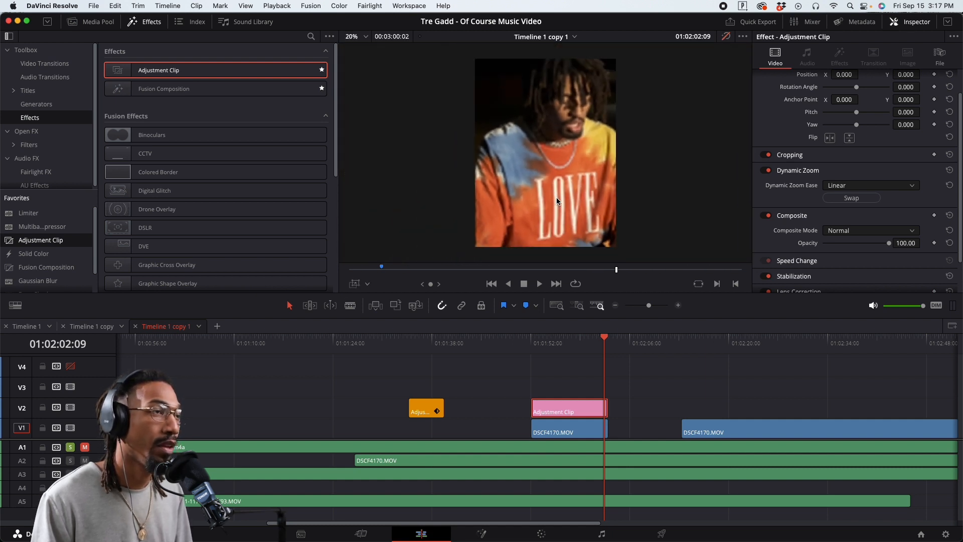
{"action": "scroll", "coordinate": [557, 201], "scroll_direction": "up", "scroll_amount": 1}
Play the pink adjustment clip's Dynamic Zoom from 01:01:52:02 through to the end of the clip
{"action": "left_click", "coordinate": [534, 346]}
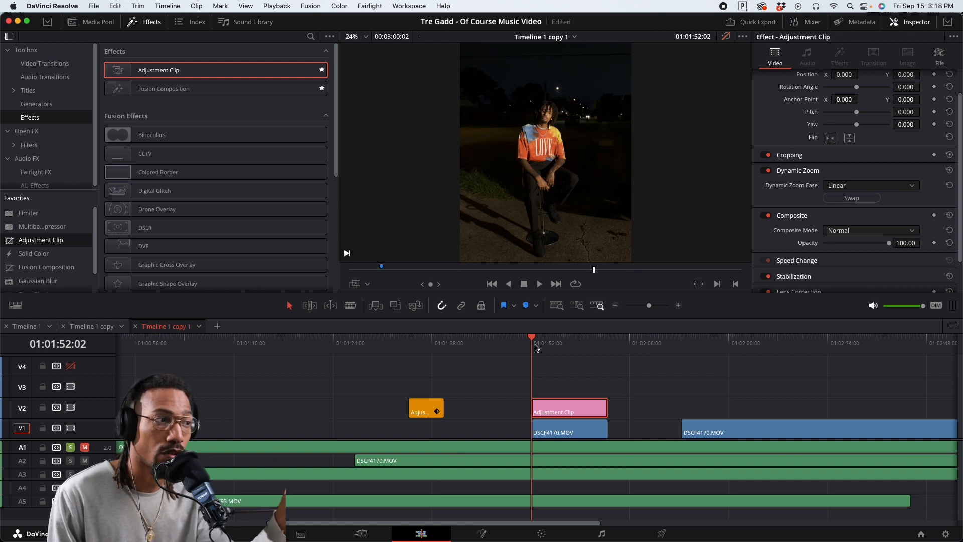
{"action": "key", "text": "space"}
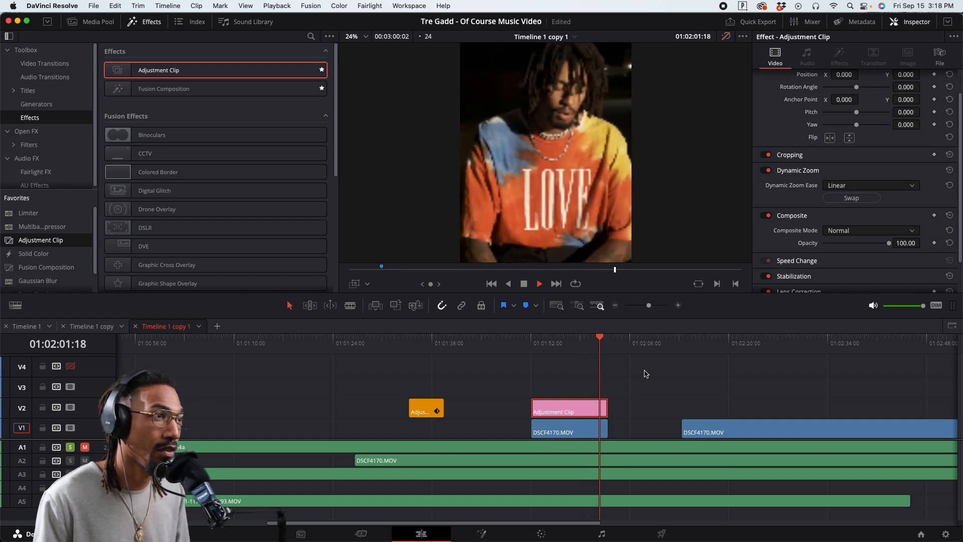
{"action": "key", "text": "space"}
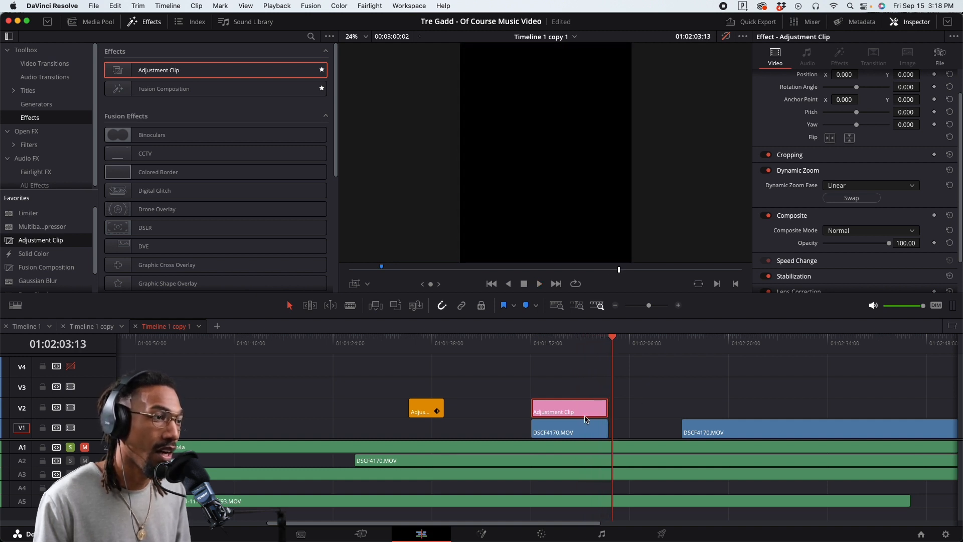
Move the pink adjustment clip above the second DSCF4170.MOV segment and play the first segment with the lengthened orange clip over it
{"action": "left_click_drag", "start_coordinate": [578, 412], "coordinate": [752, 412]}
{"action": "left_click_drag", "start_coordinate": [420, 413], "coordinate": [602, 410]}
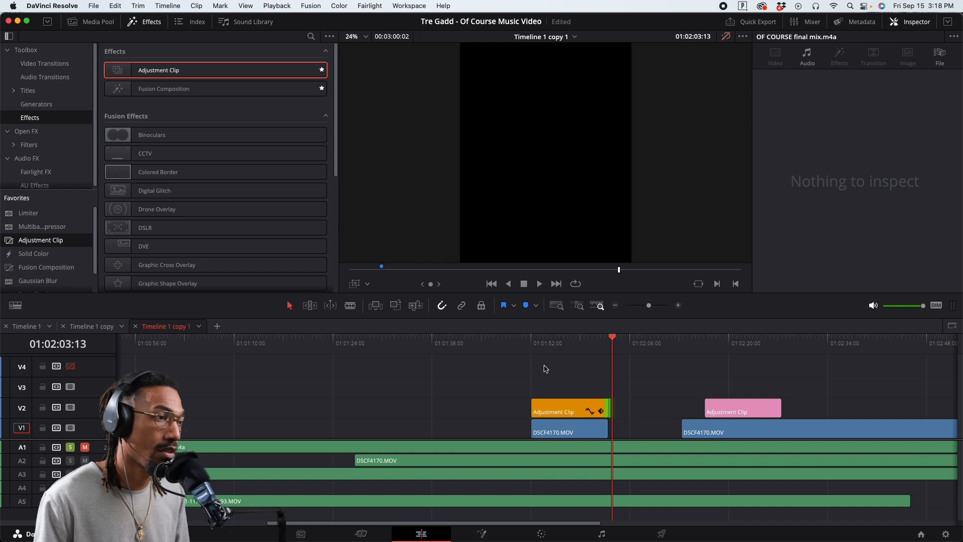
{"action": "left_click", "coordinate": [532, 343]}
{"action": "key", "text": "space"}
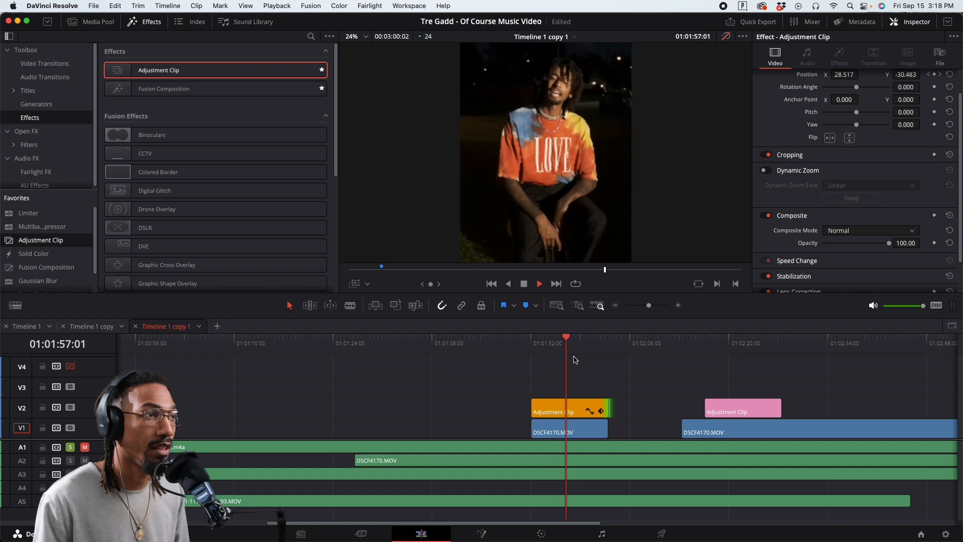
Stop playback, reset the orange adjustment clip's Transform values, and return the playhead to the clip's start at 01:01:52:02
{"action": "key", "text": "space"}
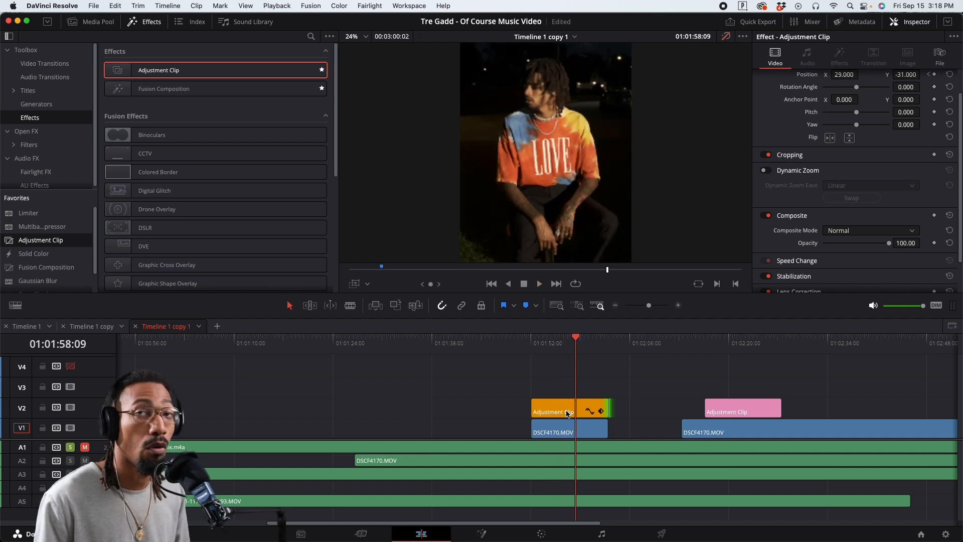
{"action": "left_click", "coordinate": [547, 405]}
{"action": "scroll", "coordinate": [829, 110], "scroll_direction": "up", "scroll_amount": 2}
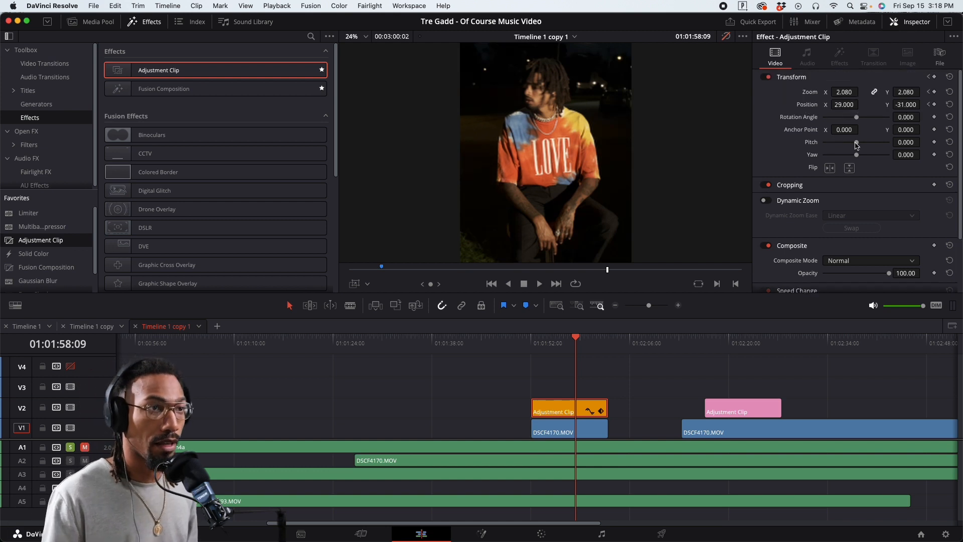
{"action": "left_click", "coordinate": [949, 76]}
{"action": "left_click", "coordinate": [545, 375]}
{"action": "left_click_drag", "start_coordinate": [542, 346], "coordinate": [531, 352]}
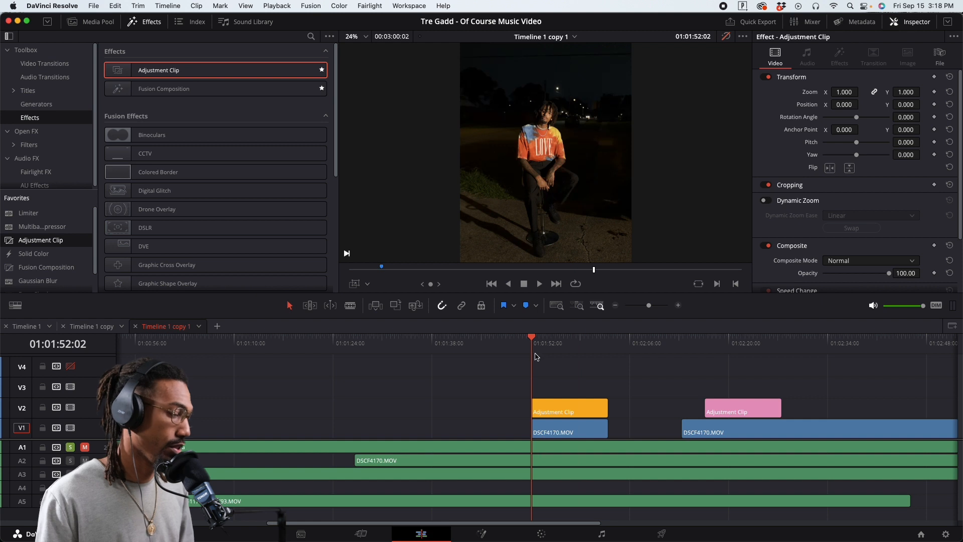
{"action": "left_click", "coordinate": [550, 416]}
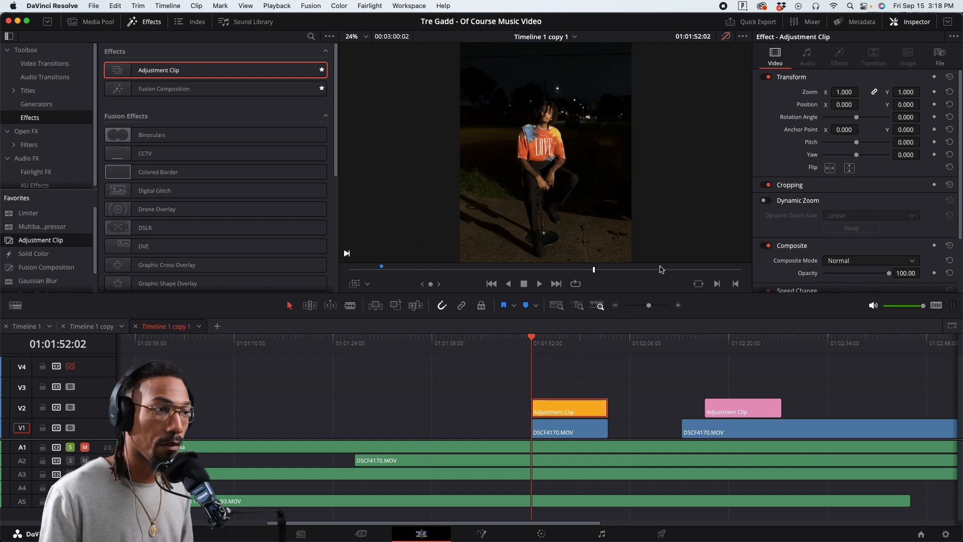
At 01:01:58:21, scale the orange clip to a zoom of about 3.136 and reposition it to X 42.133, Y -172.745
{"action": "mouse_move", "coordinate": [584, 342]}
{"action": "left_mouse_down"}
{"action": "mouse_move", "coordinate": [607, 342]}
{"action": "mouse_move", "coordinate": [579, 350]}
{"action": "left_mouse_up"}
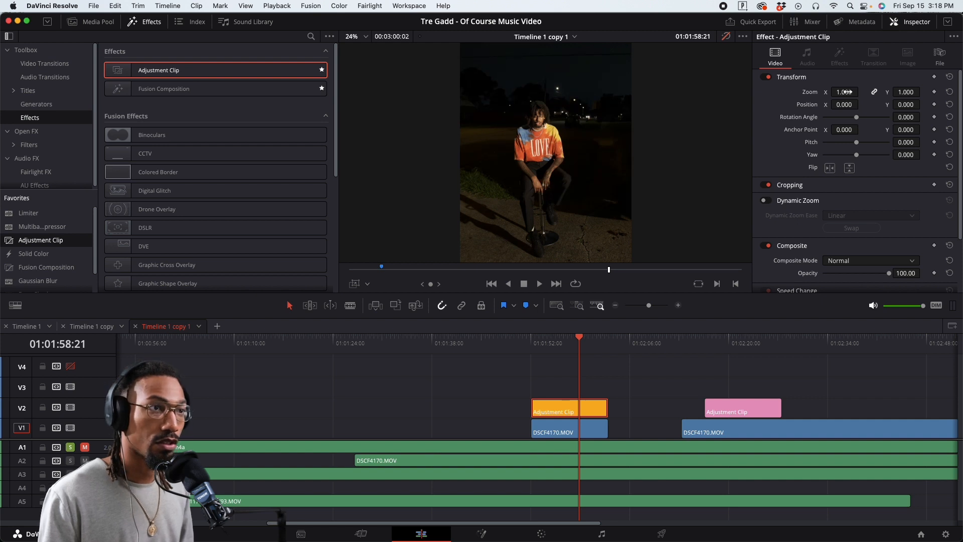
{"action": "left_click_drag", "start_coordinate": [845, 92], "coordinate": [954, 92]}
{"action": "left_click", "coordinate": [369, 284]}
{"action": "left_click", "coordinate": [377, 302]}
{"action": "left_click_drag", "start_coordinate": [580, 101], "coordinate": [589, 122]}
{"action": "scroll", "coordinate": [583, 118], "scroll_direction": "down", "scroll_amount": 2}
{"action": "scroll", "coordinate": [582, 123], "scroll_direction": "down", "scroll_amount": 2}
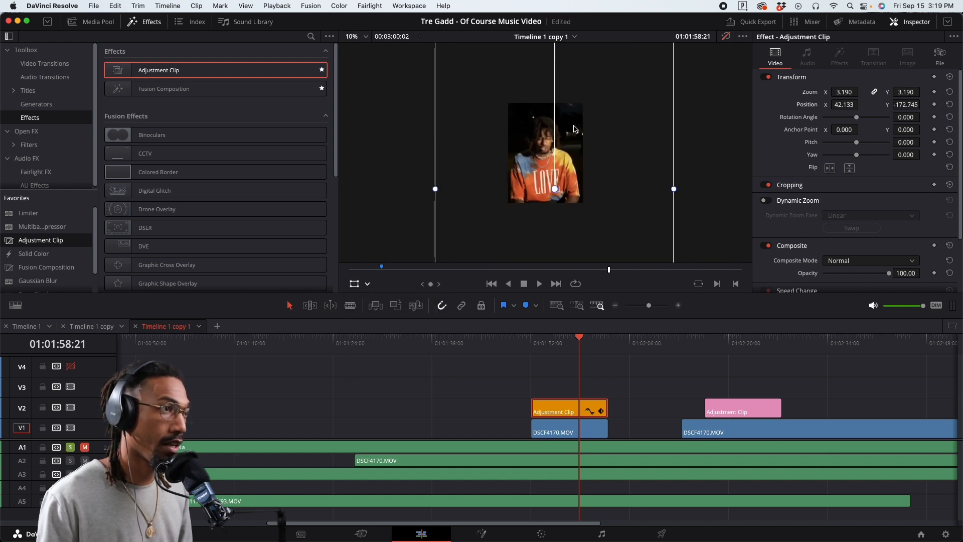
{"action": "left_click_drag", "start_coordinate": [464, 61], "coordinate": [465, 63]}
{"action": "left_click", "coordinate": [365, 37]}
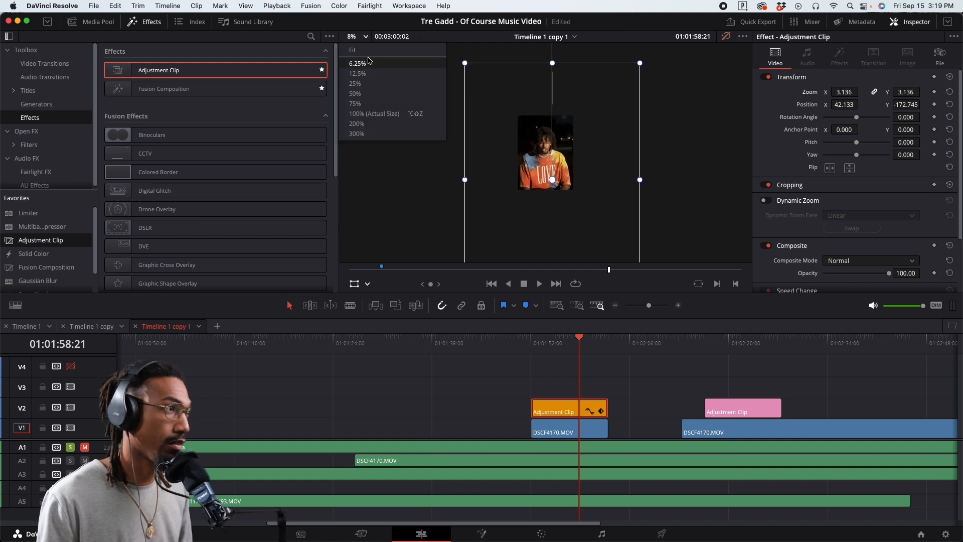
{"action": "left_click", "coordinate": [357, 50]}
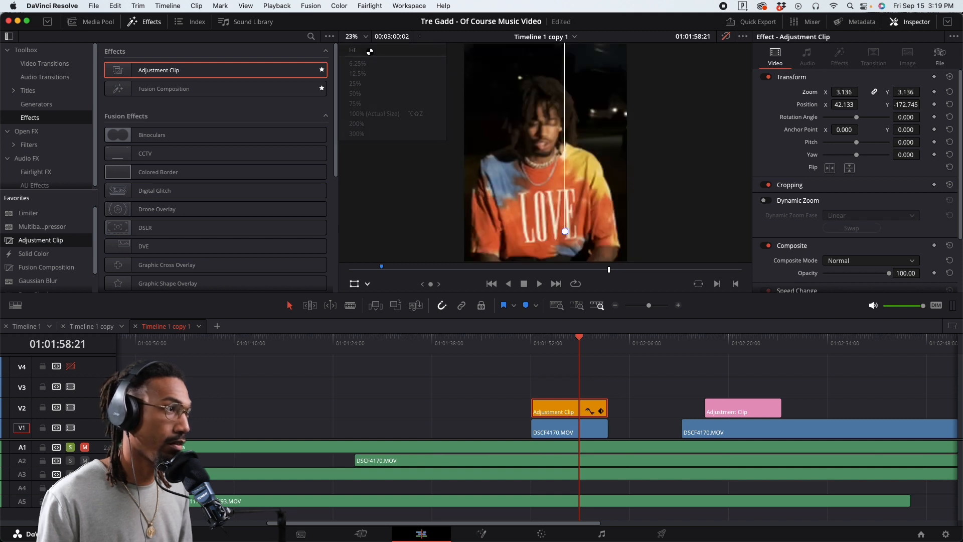
Raise the orange clip's zoom to 7.566 and reposition it to X 142.221, Y -585.303 to frame the man's face
{"action": "left_click", "coordinate": [356, 284]}
{"action": "left_click_drag", "start_coordinate": [850, 94], "coordinate": [919, 94]}
{"action": "left_click", "coordinate": [354, 284]}
{"action": "left_click_drag", "start_coordinate": [534, 141], "coordinate": [537, 155]}
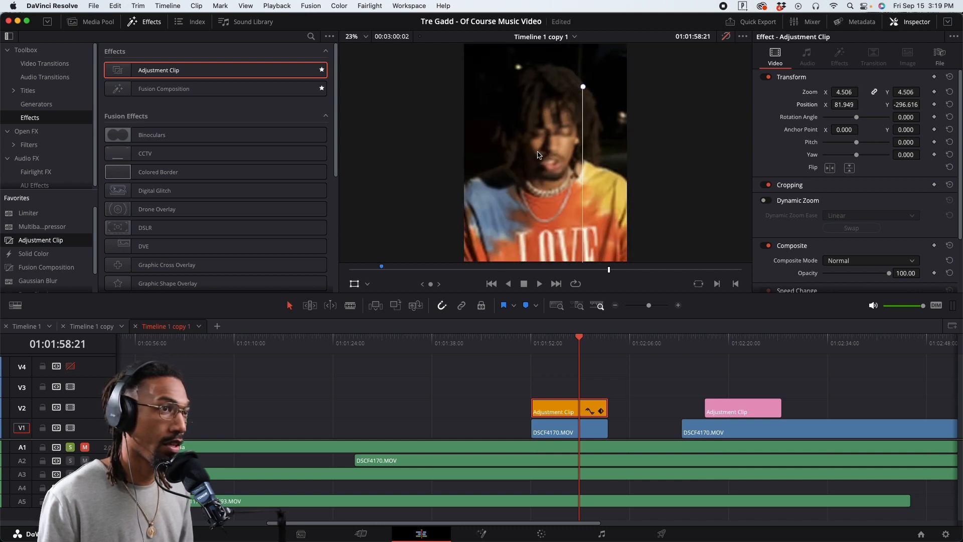
{"action": "left_click_drag", "start_coordinate": [844, 94], "coordinate": [906, 94]}
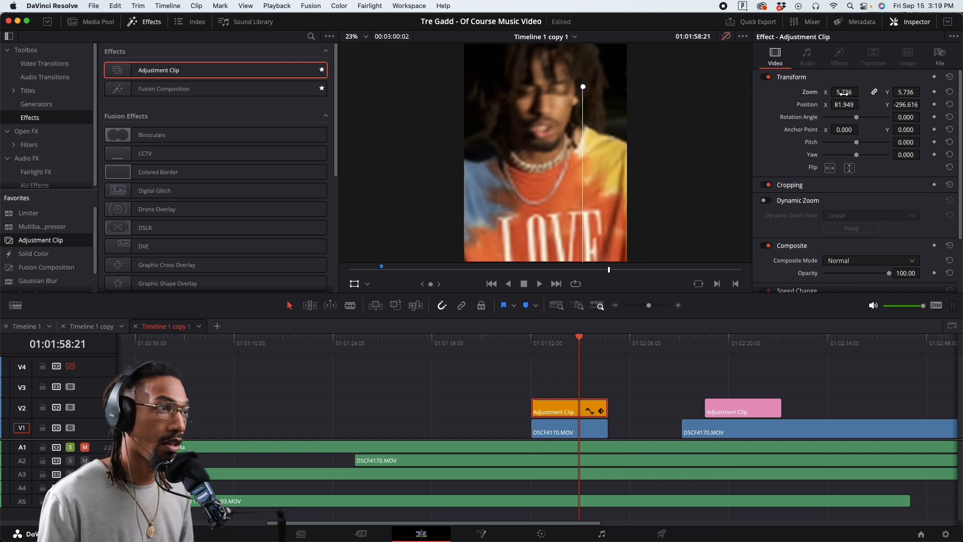
{"action": "left_click_drag", "start_coordinate": [572, 112], "coordinate": [541, 139]}
{"action": "left_click_drag", "start_coordinate": [845, 93], "coordinate": [910, 106]}
{"action": "left_click_drag", "start_coordinate": [839, 104], "coordinate": [841, 104]}
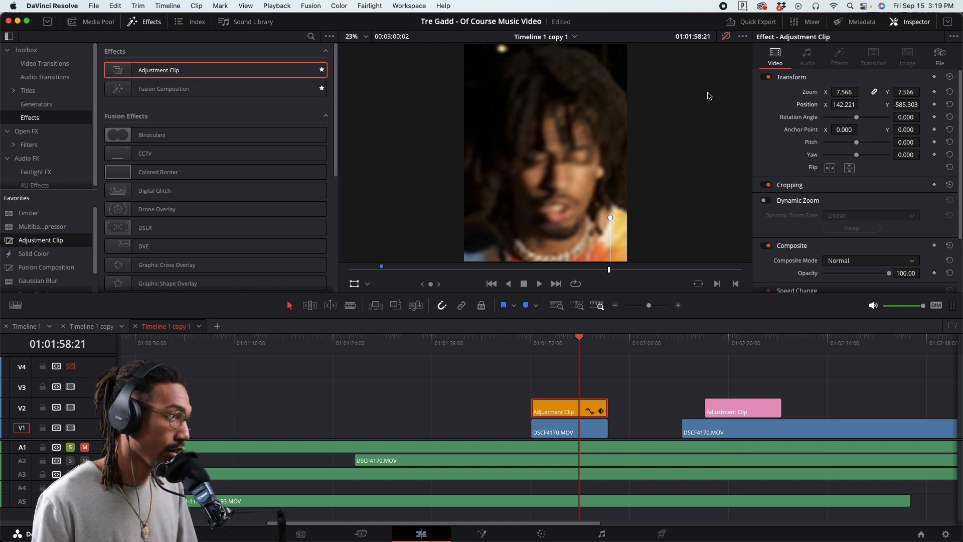
{"action": "left_click", "coordinate": [362, 38]}
{"action": "left_click", "coordinate": [364, 66]}
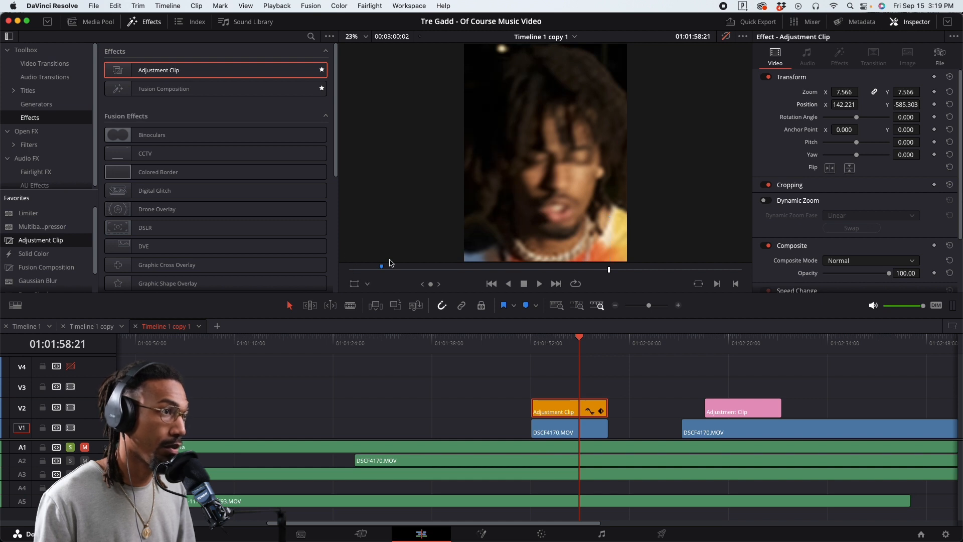
Keyframe the orange clip's Zoom and Position at its end, 01:02:03:00, and set opening values of 1.000 and 0.000 at 01:01:52:02
{"action": "left_click", "coordinate": [532, 345]}
{"action": "left_click_drag", "start_coordinate": [551, 345], "coordinate": [602, 346]}
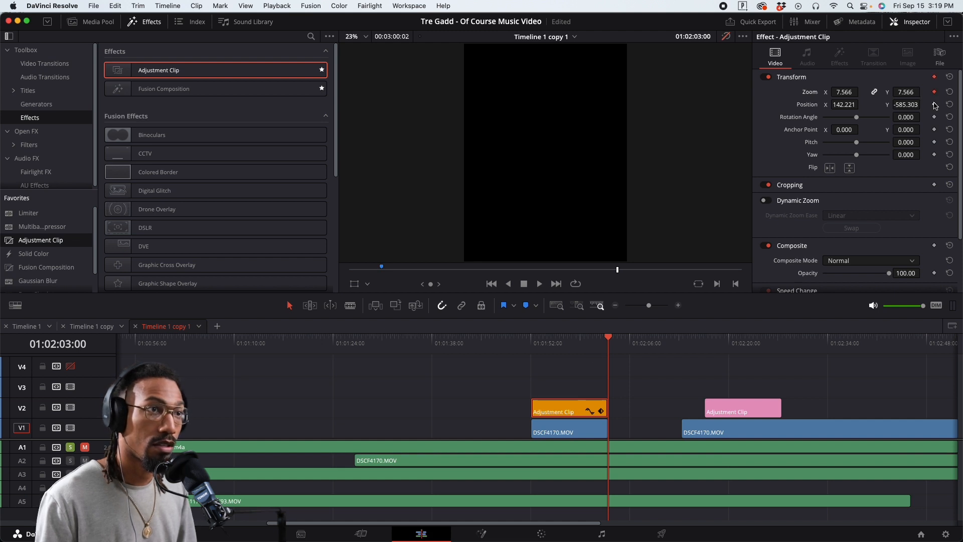
{"action": "left_click", "coordinate": [536, 346]}
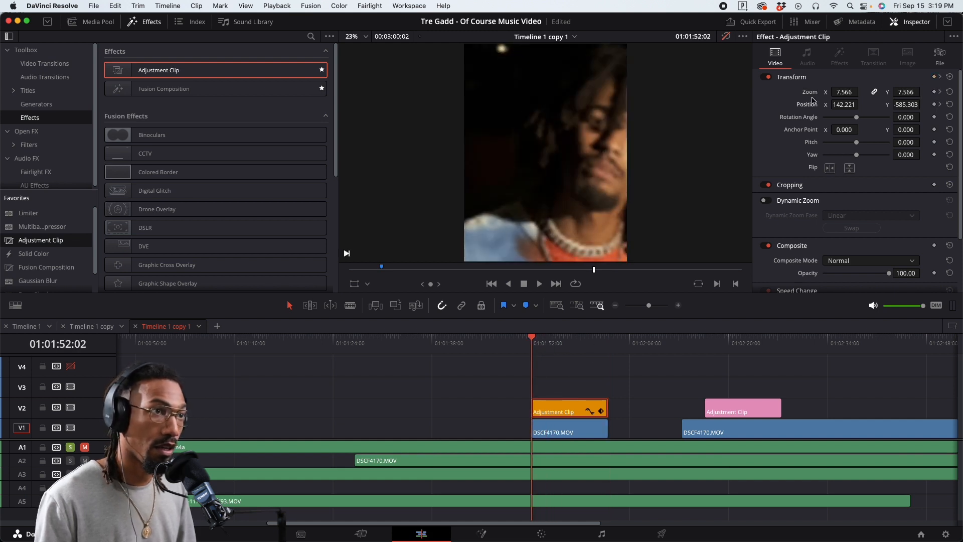
Play the orange clip's keyframed zoom from its start, and replay its final part from about 01:02:00:19
{"action": "key", "text": "space"}
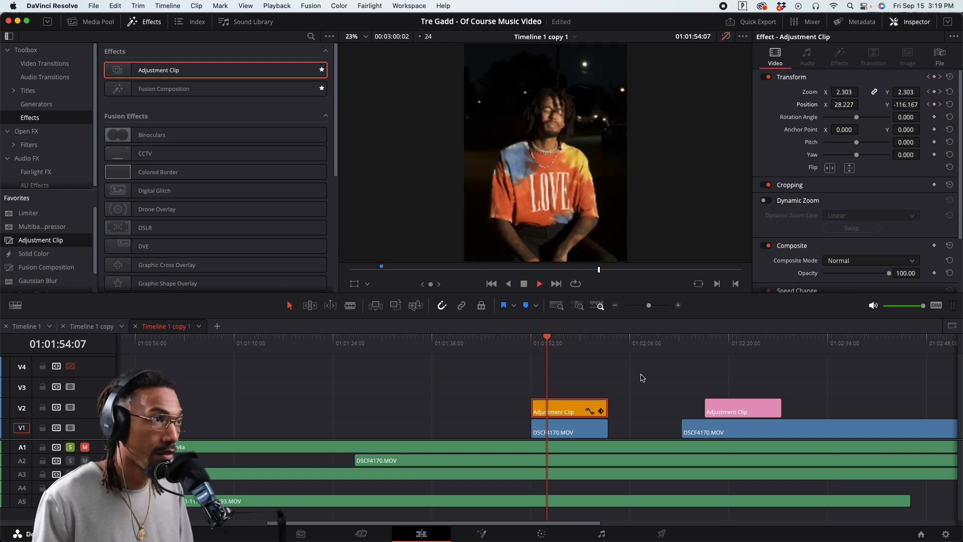
{"action": "scroll", "coordinate": [631, 382], "scroll_direction": "up", "scroll_amount": 3}
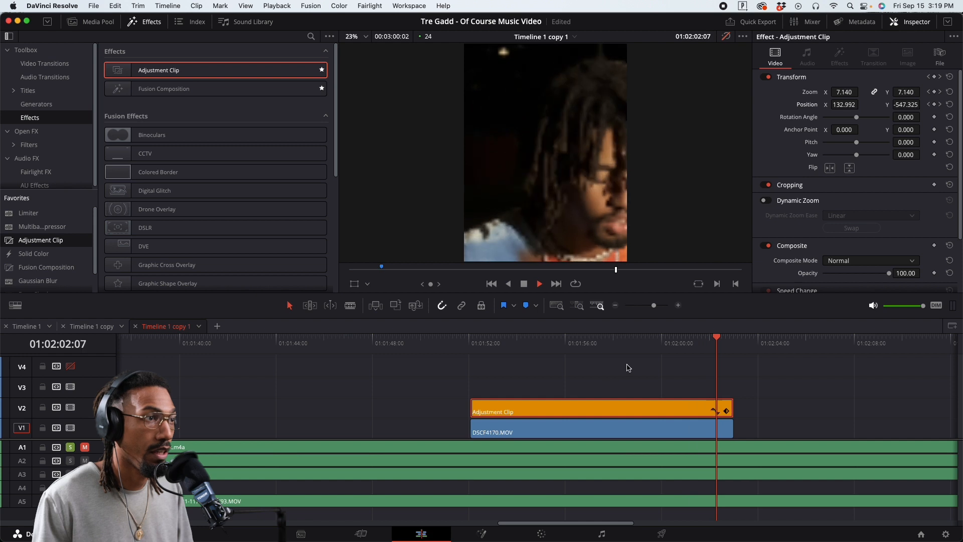
{"action": "left_click", "coordinate": [679, 346]}
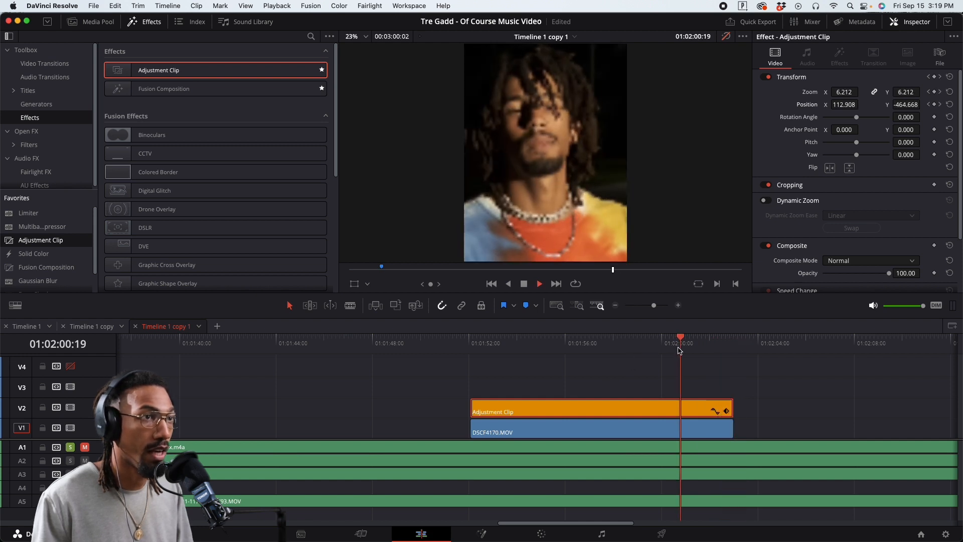
{"action": "key", "text": "space"}
{"action": "key", "text": "space"}
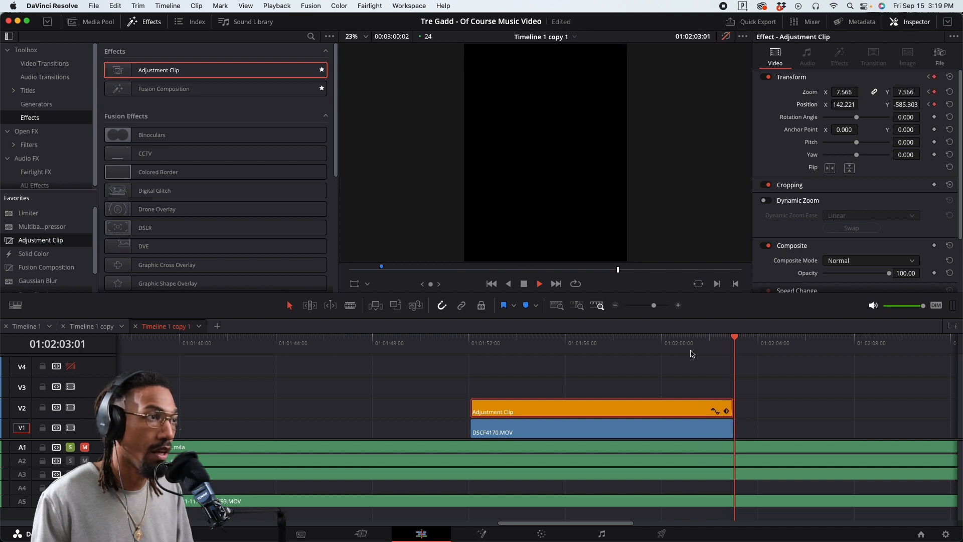
{"action": "key", "text": "space"}
{"action": "left_click", "coordinate": [472, 348]}
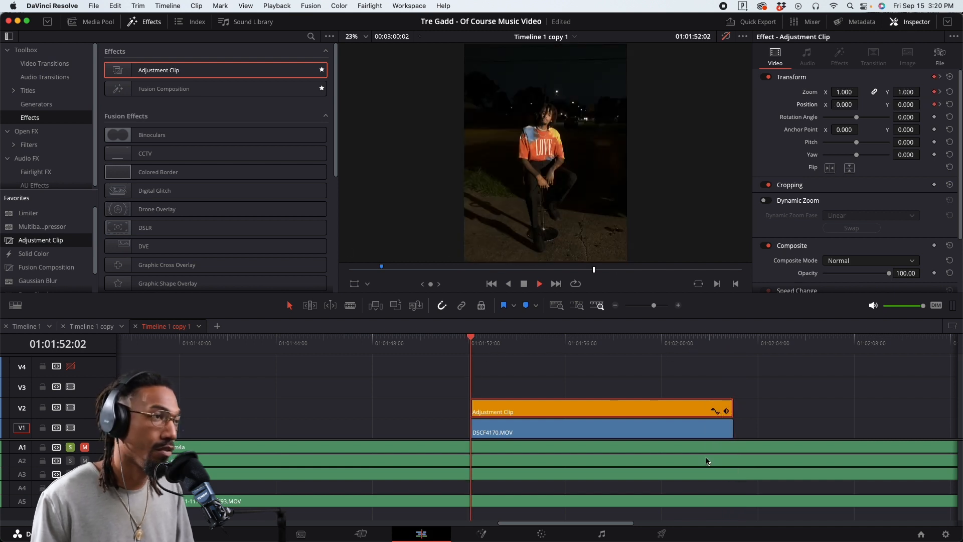
{"action": "key", "text": "space"}
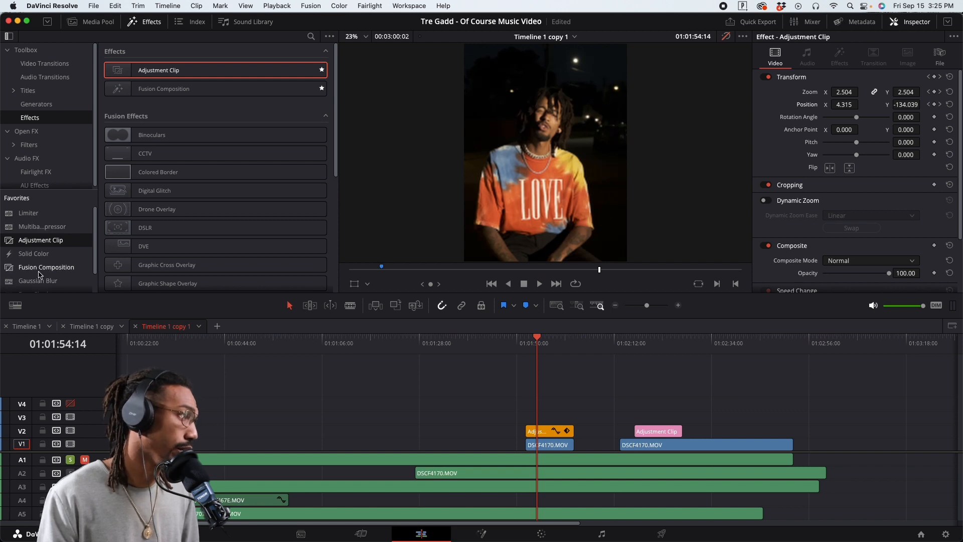
Add a new adjustment clip on V2 above the second DSCF4170.MOV segment and place the playhead at its start, 01:02:36:09
{"action": "scroll", "coordinate": [58, 268], "scroll_direction": "down", "scroll_amount": 2}
{"action": "scroll", "coordinate": [46, 274], "scroll_direction": "up", "scroll_amount": 2}
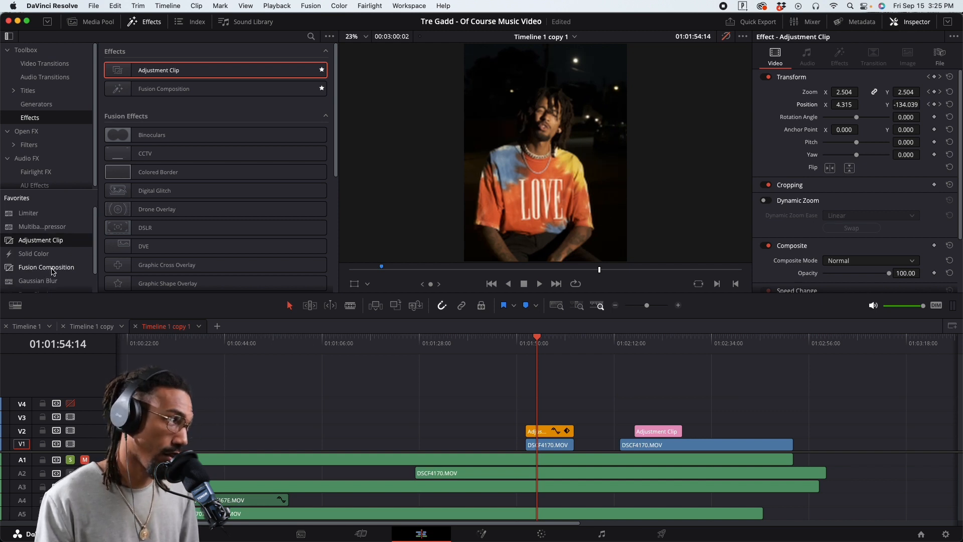
{"action": "left_click_drag", "start_coordinate": [39, 240], "coordinate": [723, 429]}
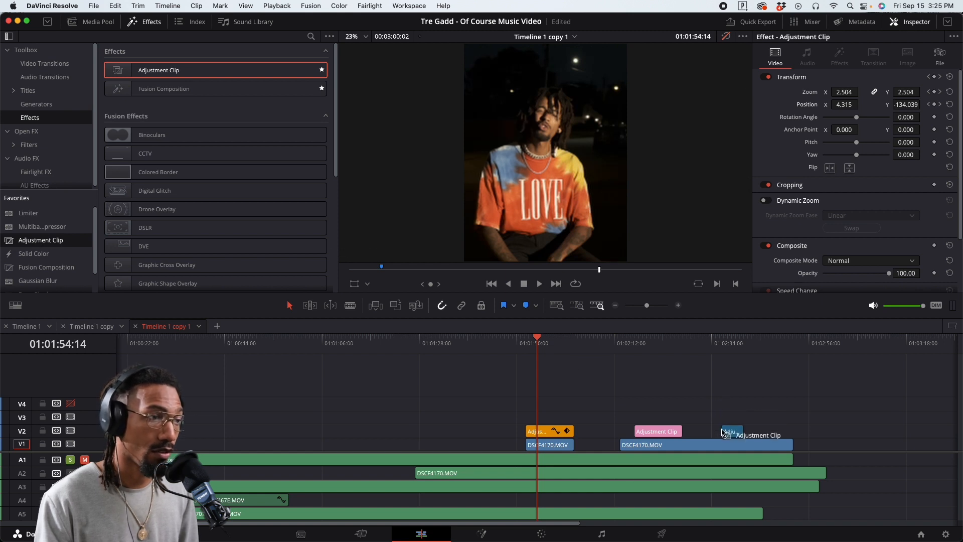
{"action": "left_click", "coordinate": [719, 362]}
{"action": "scroll", "coordinate": [717, 369], "scroll_direction": "up", "scroll_amount": 6}
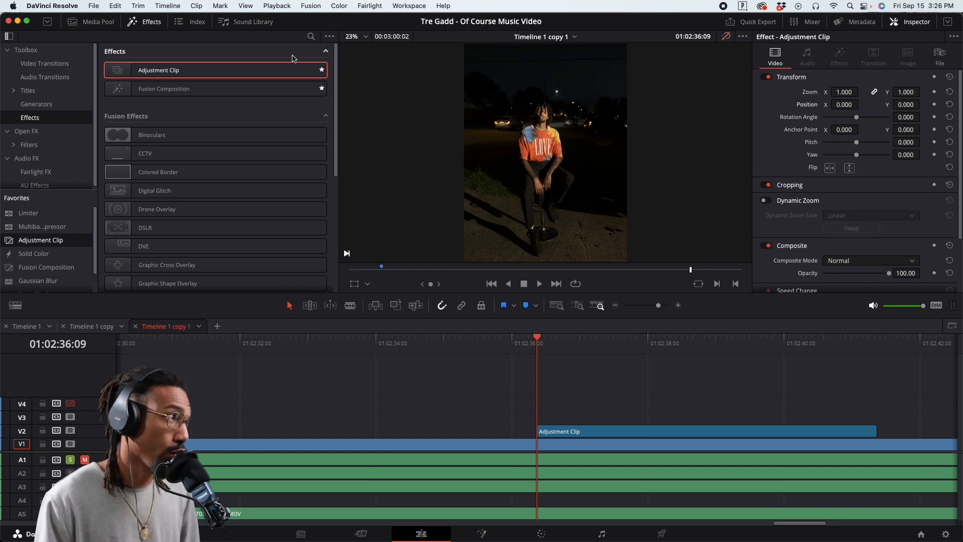
Search the Open FX effects for "tran" and apply the Resolve FX Transform effect to the new adjustment clip
{"action": "left_click", "coordinate": [311, 37]}
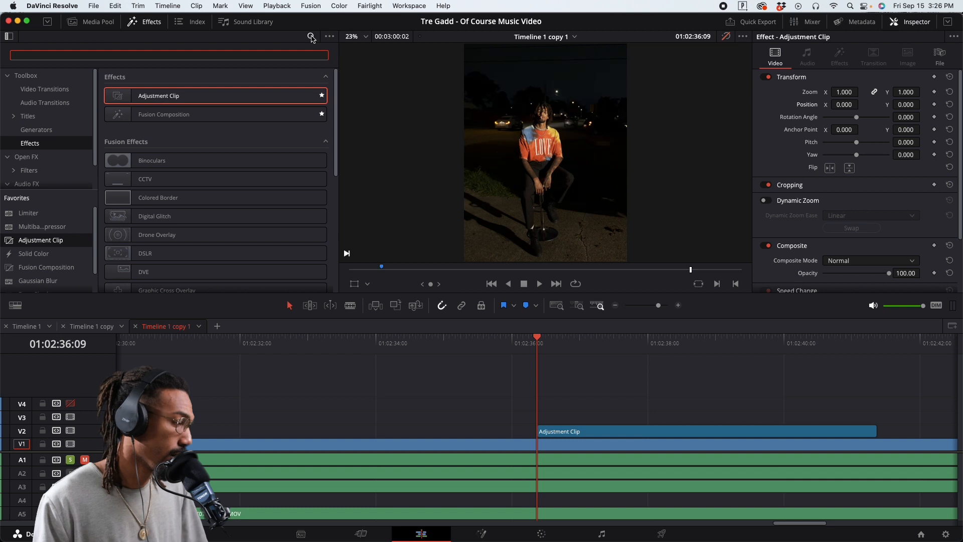
{"action": "type", "text": "tr"}
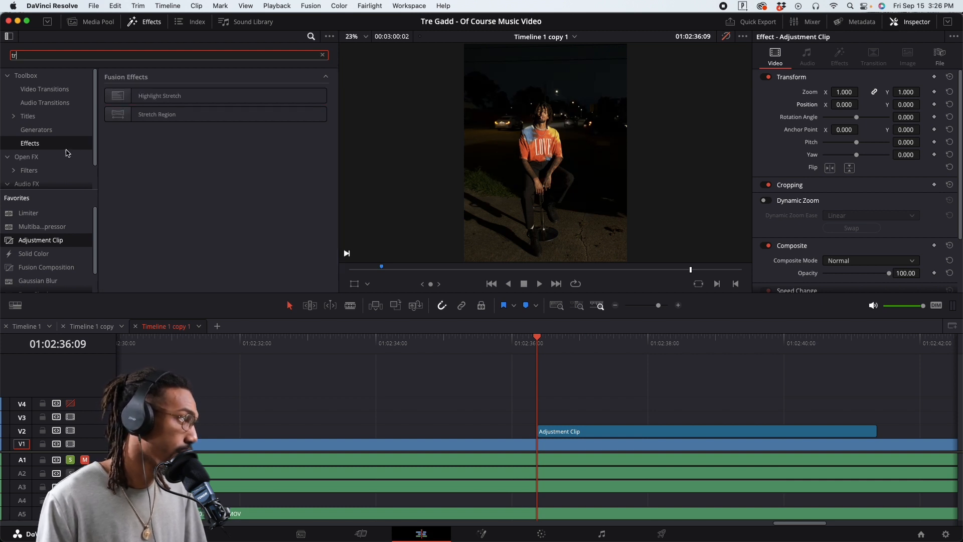
{"action": "left_click", "coordinate": [32, 157]}
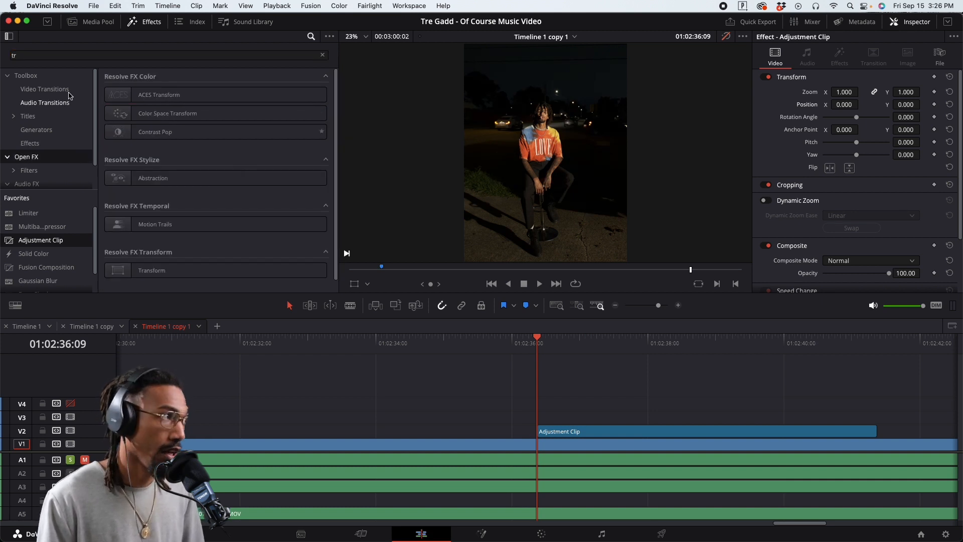
{"action": "double_click", "coordinate": [37, 56]}
{"action": "key", "text": "BackSpace"}
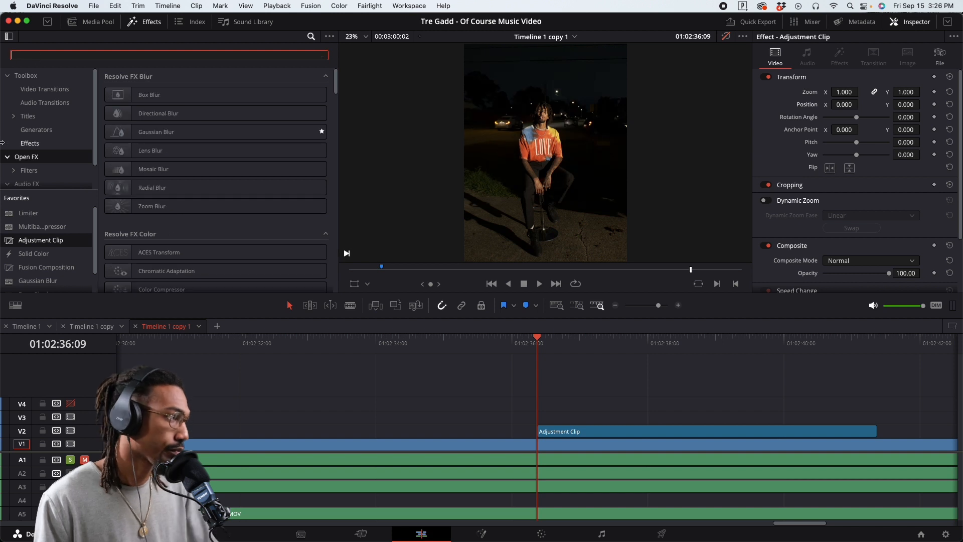
{"action": "left_click", "coordinate": [30, 143]}
{"action": "left_click", "coordinate": [32, 157]}
{"action": "left_click", "coordinate": [68, 55]}
{"action": "type", "text": "tran"}
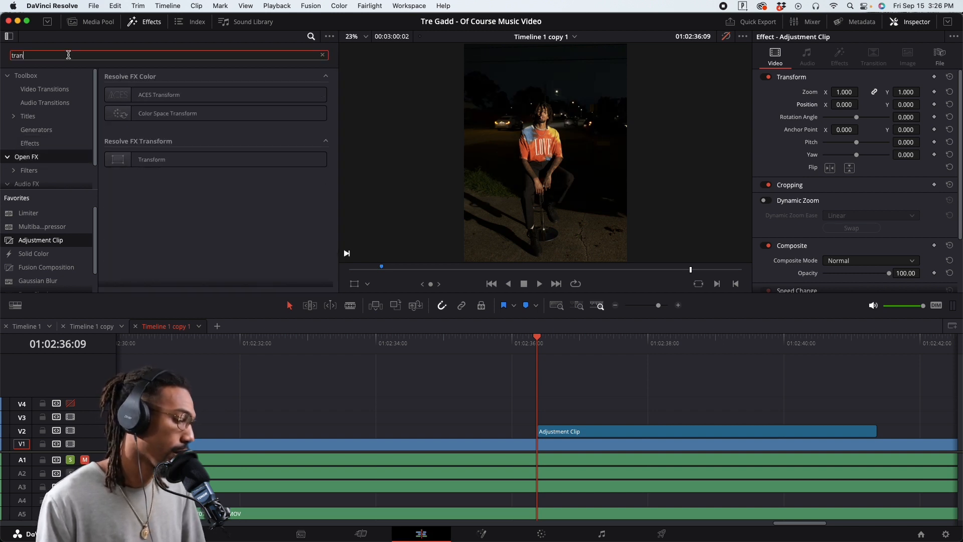
{"action": "left_click_drag", "start_coordinate": [134, 159], "coordinate": [579, 426]}
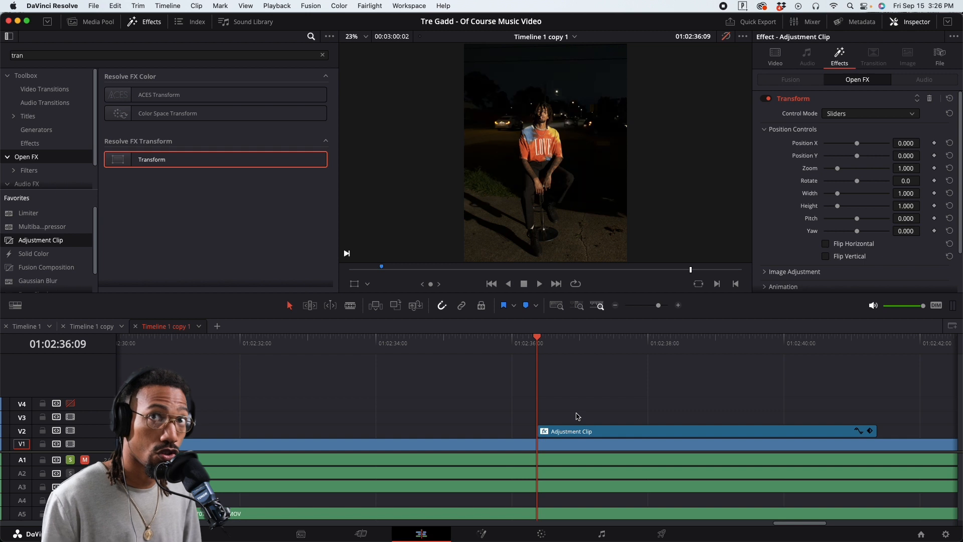
{"action": "scroll", "coordinate": [642, 430], "scroll_direction": "down", "scroll_amount": 2}
{"action": "scroll", "coordinate": [642, 430], "scroll_direction": "up", "scroll_amount": 3}
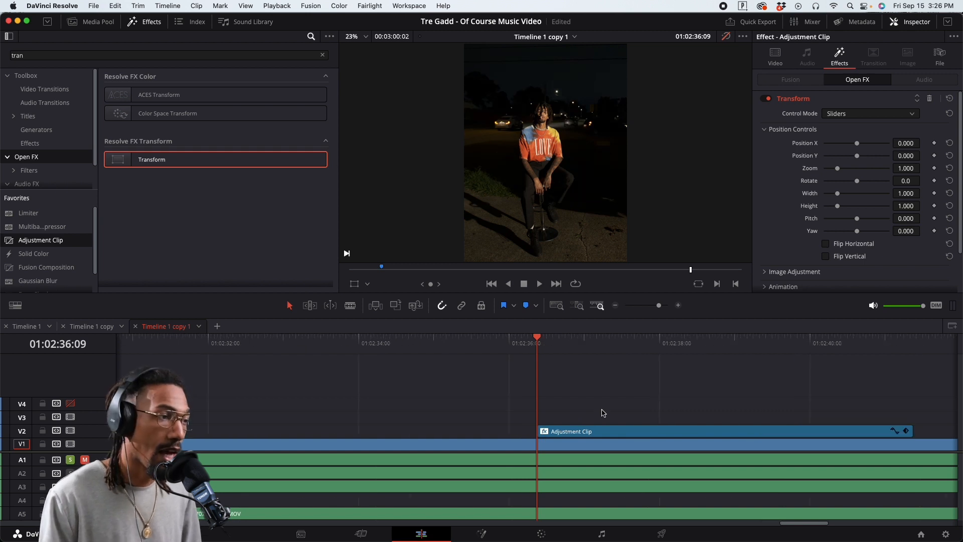
{"action": "scroll", "coordinate": [603, 412], "scroll_direction": "down", "scroll_amount": 4}
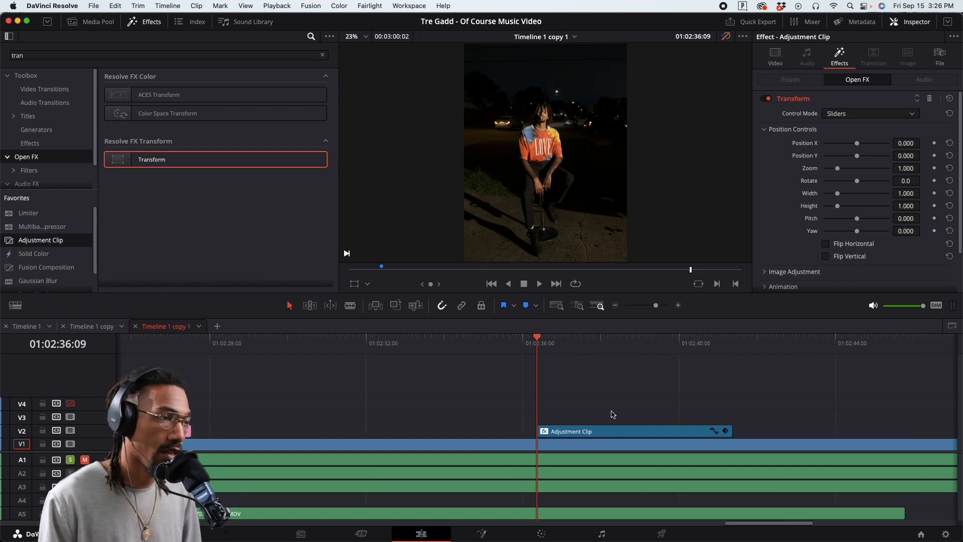
{"action": "scroll", "coordinate": [612, 414], "scroll_direction": "up", "scroll_amount": 4}
{"action": "scroll", "coordinate": [612, 414], "scroll_direction": "down", "scroll_amount": 3}
{"action": "scroll", "coordinate": [611, 415], "scroll_direction": "down", "scroll_amount": 3}
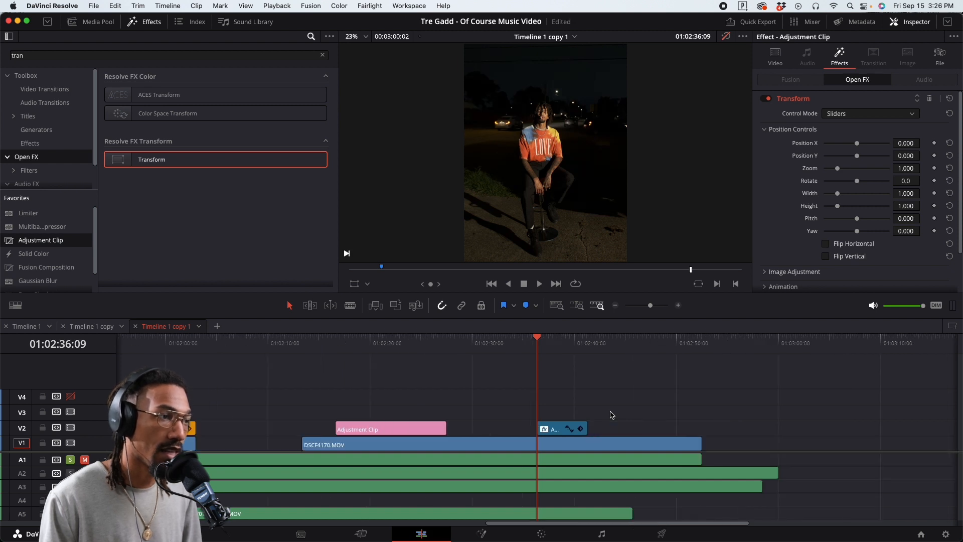
{"action": "scroll", "coordinate": [612, 414], "scroll_direction": "up", "scroll_amount": 5}
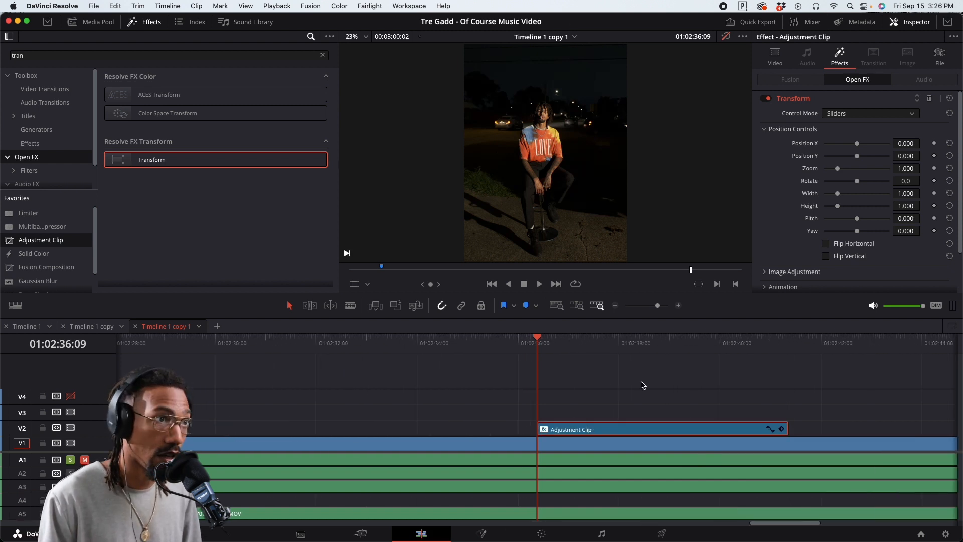
Look through the new adjustment clip's Transform effect settings, from the position controls to Global Blend
{"action": "scroll", "coordinate": [828, 187], "scroll_direction": "down", "scroll_amount": 2}
{"action": "scroll", "coordinate": [800, 161], "scroll_direction": "up", "scroll_amount": 2}
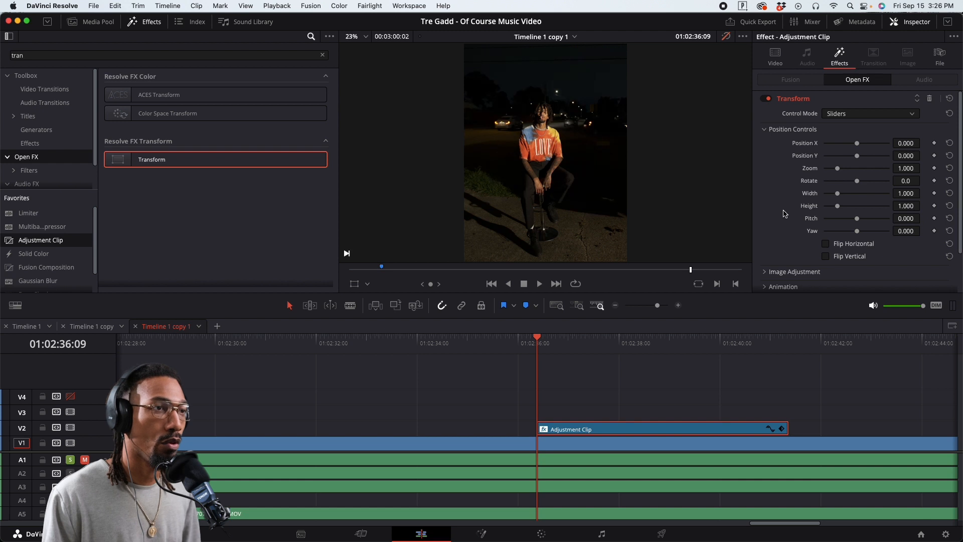
{"action": "scroll", "coordinate": [784, 208], "scroll_direction": "down", "scroll_amount": 2}
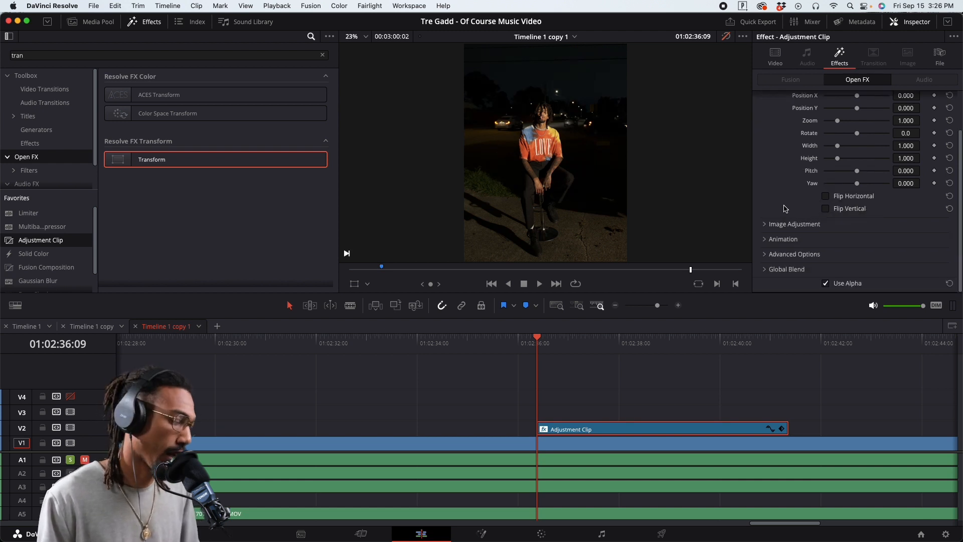
Examine the Transform effect's Global Blend, Advanced Options and Animation settings, including the Motion Blur control
{"action": "left_click", "coordinate": [766, 270]}
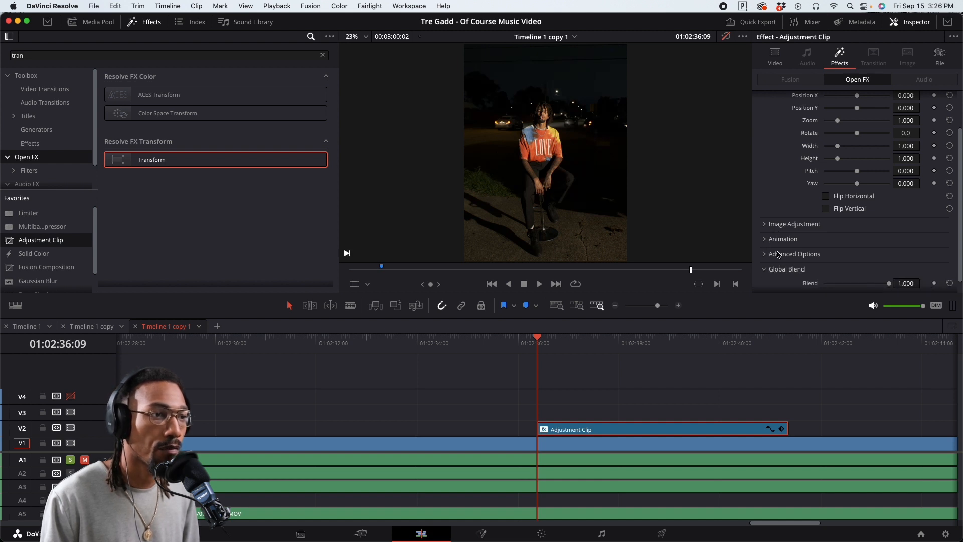
{"action": "scroll", "coordinate": [782, 253], "scroll_direction": "down", "scroll_amount": 1}
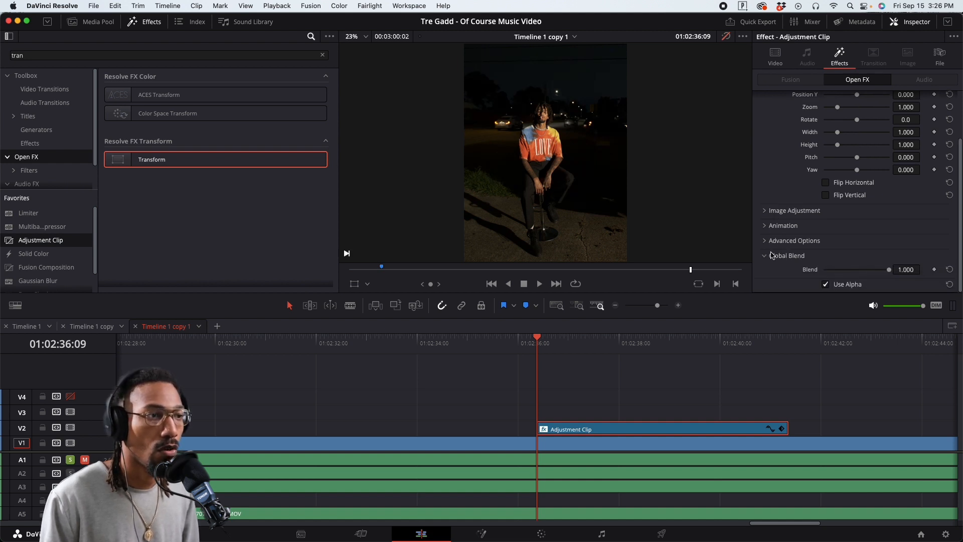
{"action": "scroll", "coordinate": [797, 240], "scroll_direction": "up", "scroll_amount": 5}
{"action": "scroll", "coordinate": [796, 240], "scroll_direction": "down", "scroll_amount": 3}
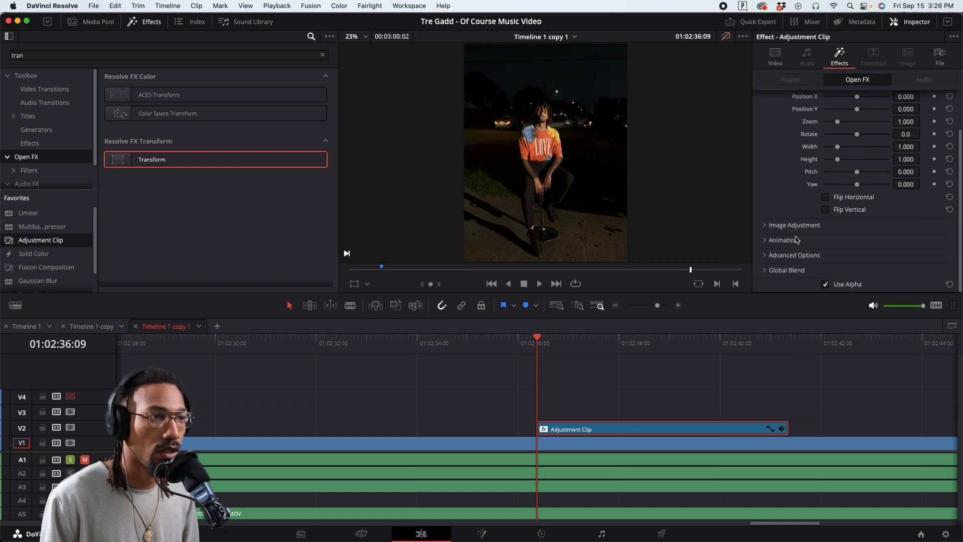
{"action": "left_click", "coordinate": [766, 255]}
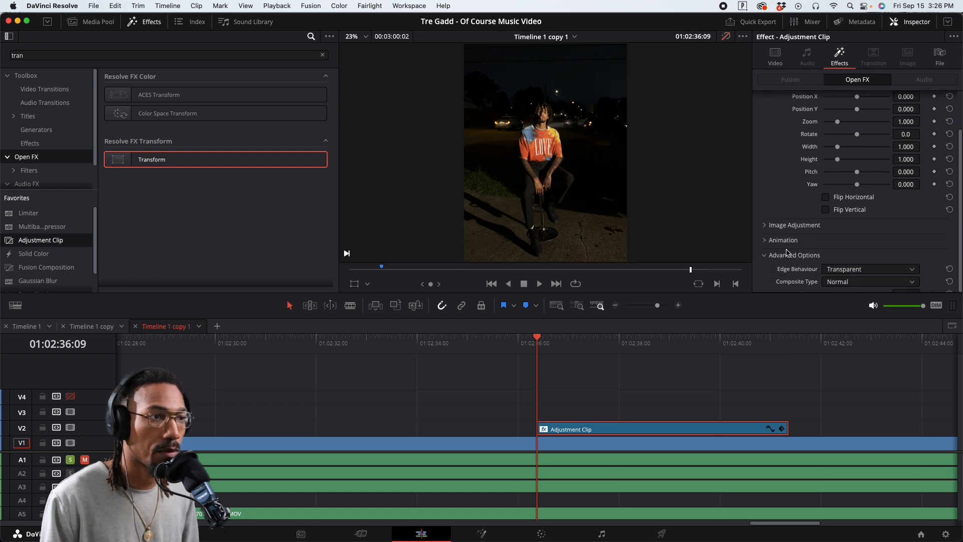
{"action": "scroll", "coordinate": [789, 252], "scroll_direction": "down", "scroll_amount": 3}
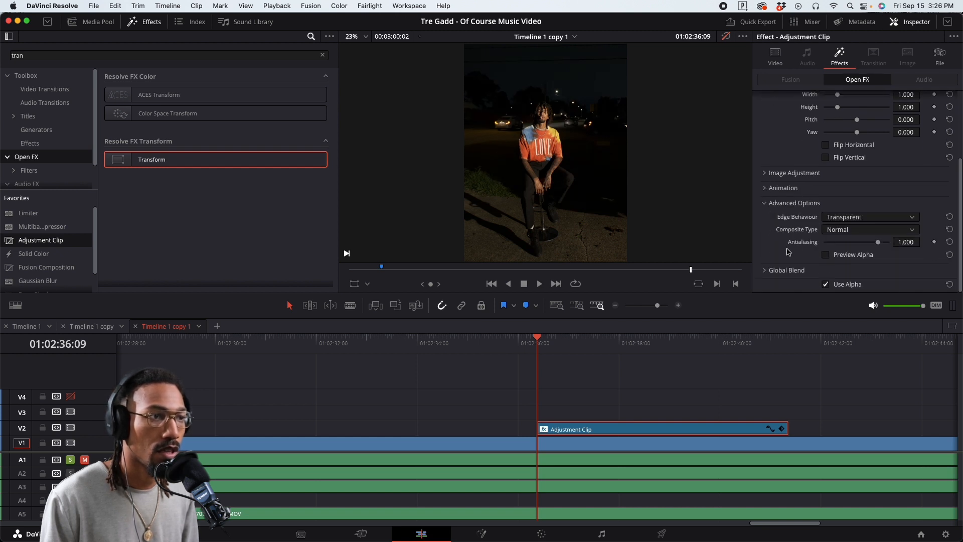
{"action": "left_click", "coordinate": [769, 189]}
{"action": "left_click", "coordinate": [771, 217]}
{"action": "left_click_drag", "start_coordinate": [825, 240], "coordinate": [794, 244]}
{"action": "left_click_drag", "start_coordinate": [555, 347], "coordinate": [607, 340]}
{"action": "left_click", "coordinate": [540, 346]}
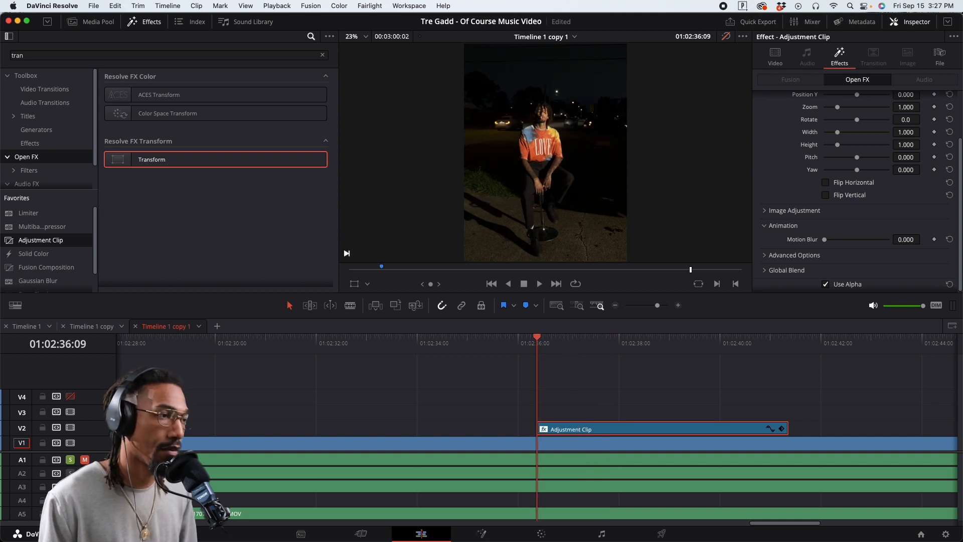
Cut the adjustment clip five frames in, at 01:02:36:14, and delete the remainder after the cut
{"action": "left_click", "coordinate": [581, 392]}
{"action": "key", "text": "Right"}
{"action": "key", "text": "Right"}
{"action": "key", "text": "Right"}
{"action": "key", "text": "Right"}
{"action": "key", "text": "Right"}
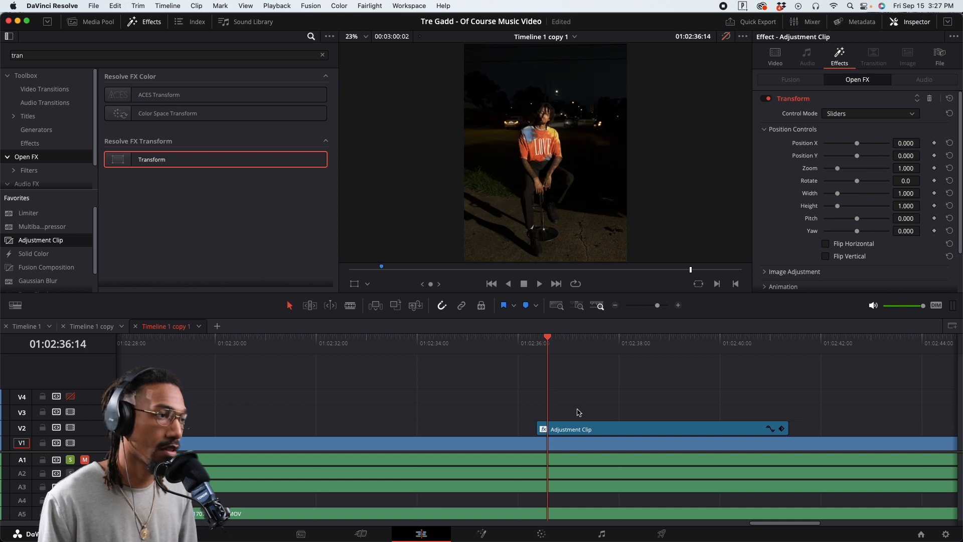
{"action": "left_click", "coordinate": [577, 429]}
{"action": "key", "text": "super+b"}
{"action": "left_click", "coordinate": [578, 429]}
{"action": "key", "text": "BackSpace"}
{"action": "scroll", "coordinate": [576, 419], "scroll_direction": "up", "scroll_amount": 5}
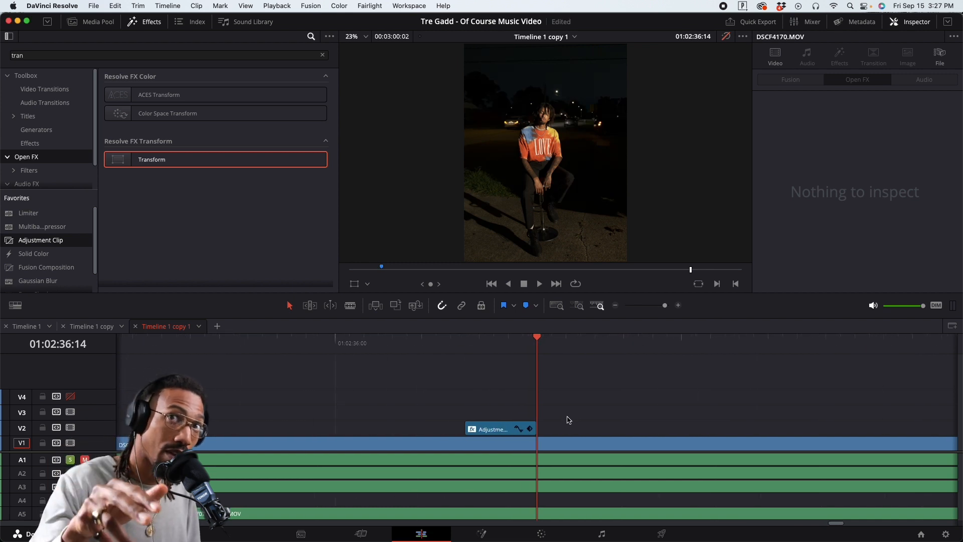
Select the shortened adjustment clip at its start and try the Interactive - Canvas and Interactive - Pins control modes, returning to Sliders
{"action": "left_click", "coordinate": [466, 344]}
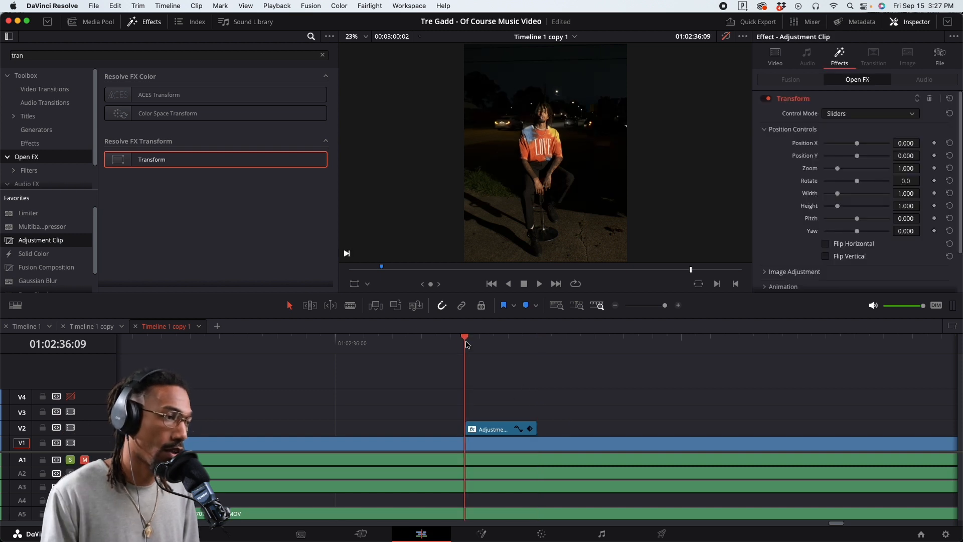
{"action": "left_click", "coordinate": [502, 430]}
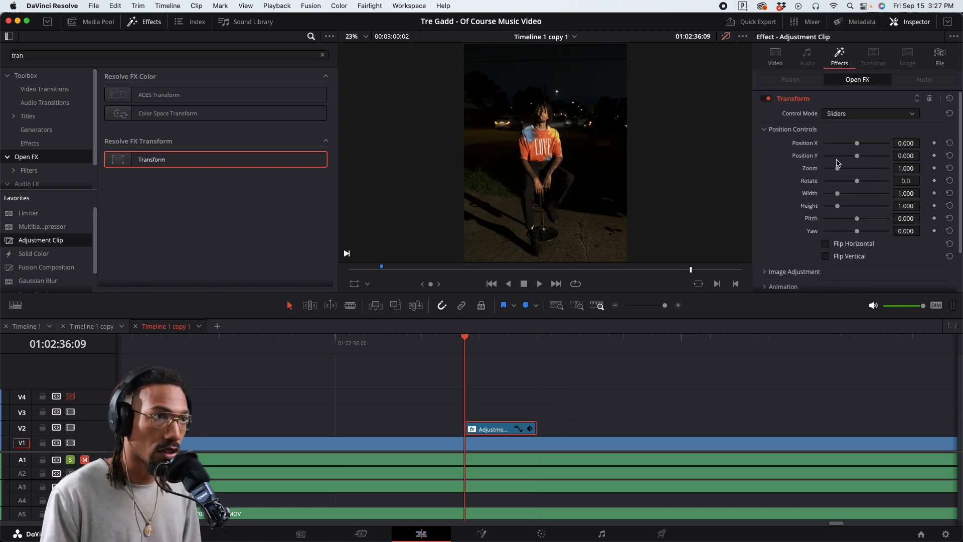
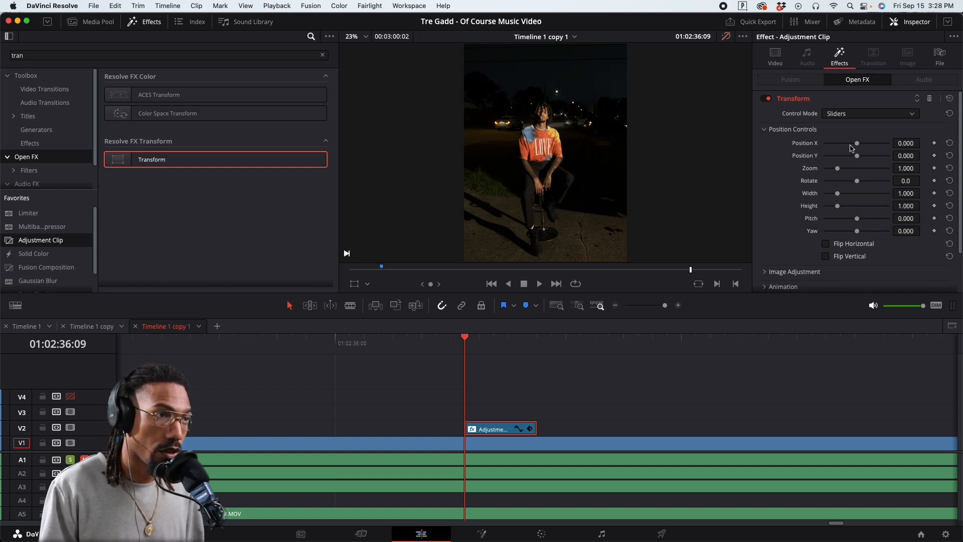
{"action": "left_click", "coordinate": [859, 116]}
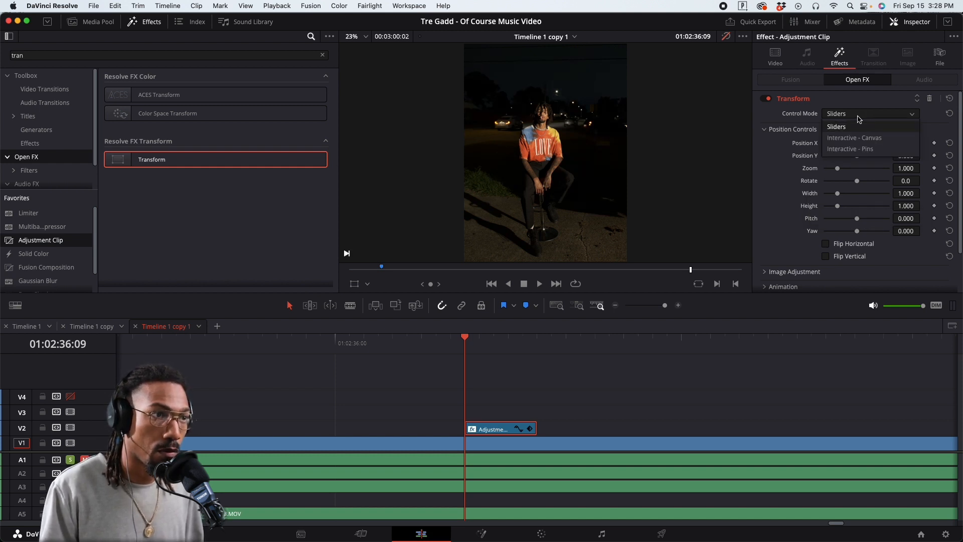
{"action": "left_click", "coordinate": [854, 138]}
{"action": "left_click", "coordinate": [859, 115]}
{"action": "left_click", "coordinate": [855, 149]}
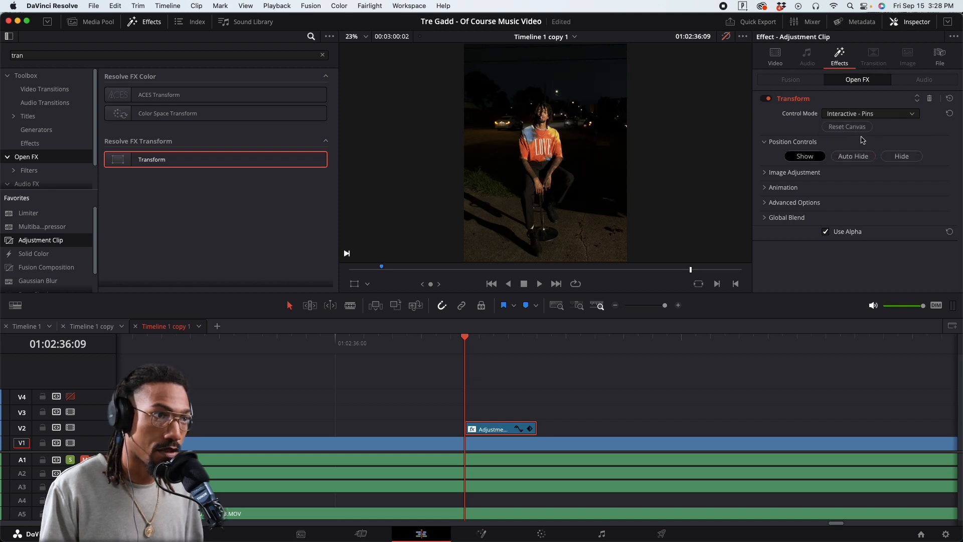
{"action": "left_click", "coordinate": [872, 114]}
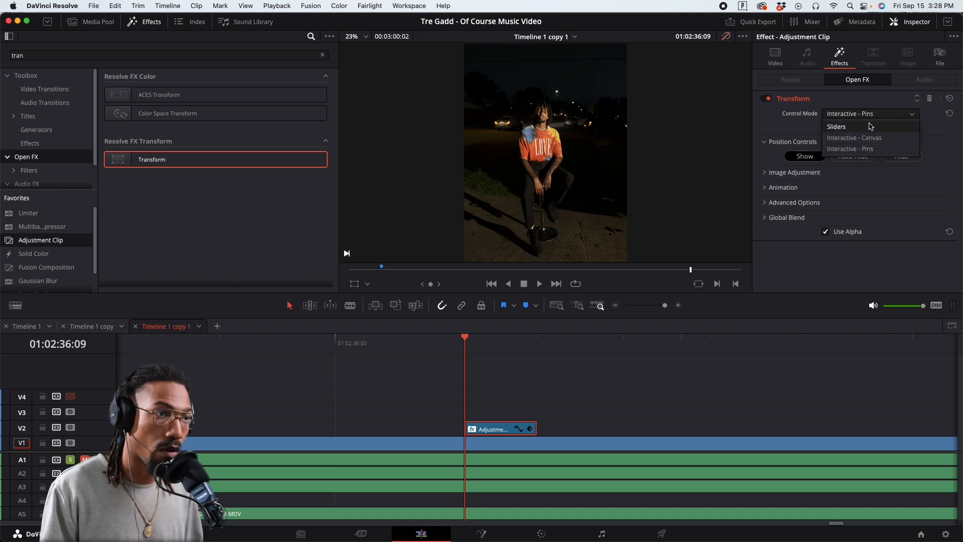
{"action": "left_click", "coordinate": [870, 127]}
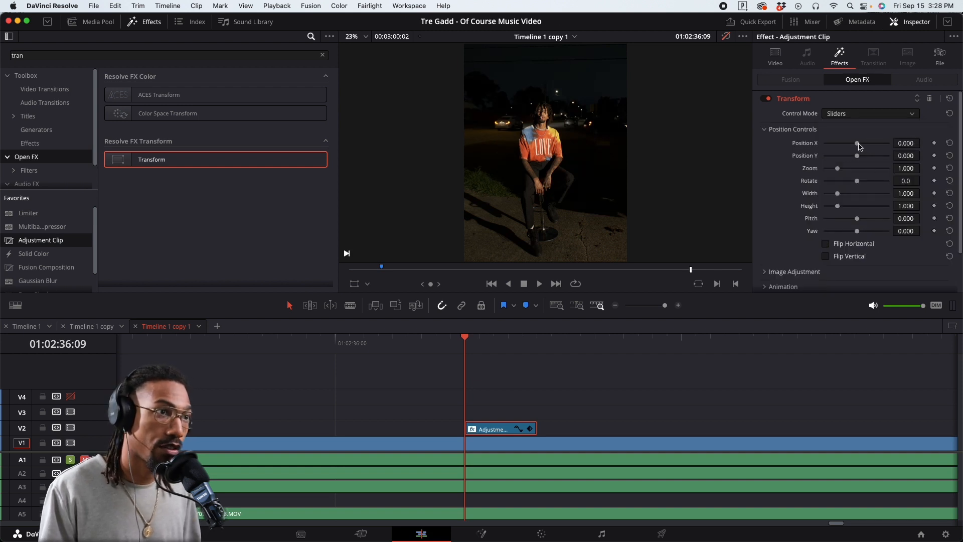
Check the adjustment clip's end and start, try shifting the Transform effect's Position X, and undo the shift
{"action": "key", "text": "Down"}
{"action": "key", "text": "Up"}
{"action": "left_click", "coordinate": [505, 385]}
{"action": "left_click", "coordinate": [491, 430]}
{"action": "left_click_drag", "start_coordinate": [857, 144], "coordinate": [864, 145]}
{"action": "key", "text": "super+z"}
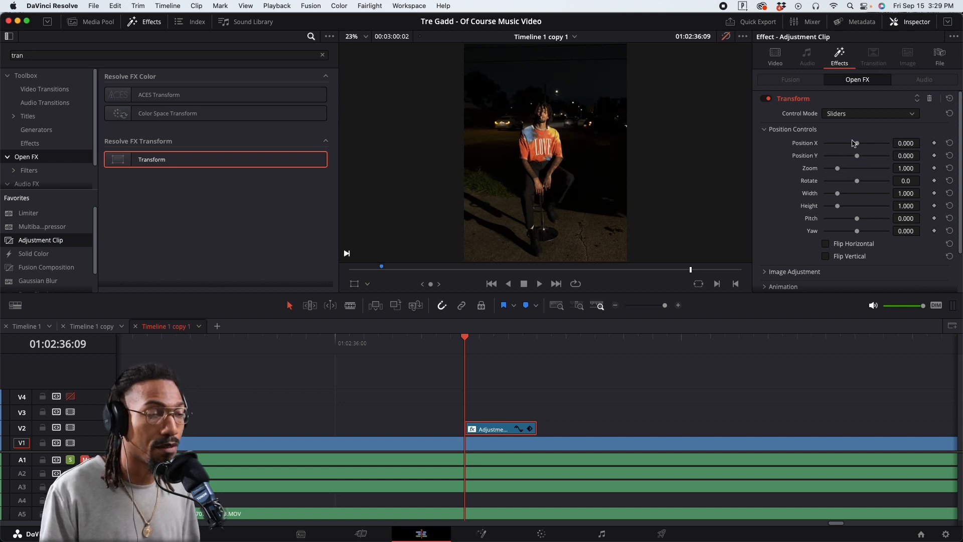
Set Zoom to 3.535, Position X to 0.117 and Position Y to -0.381, and keyframe all three at the adjustment clip's end, 01:02:36:14
{"action": "left_click_drag", "start_coordinate": [837, 168], "coordinate": [904, 143]}
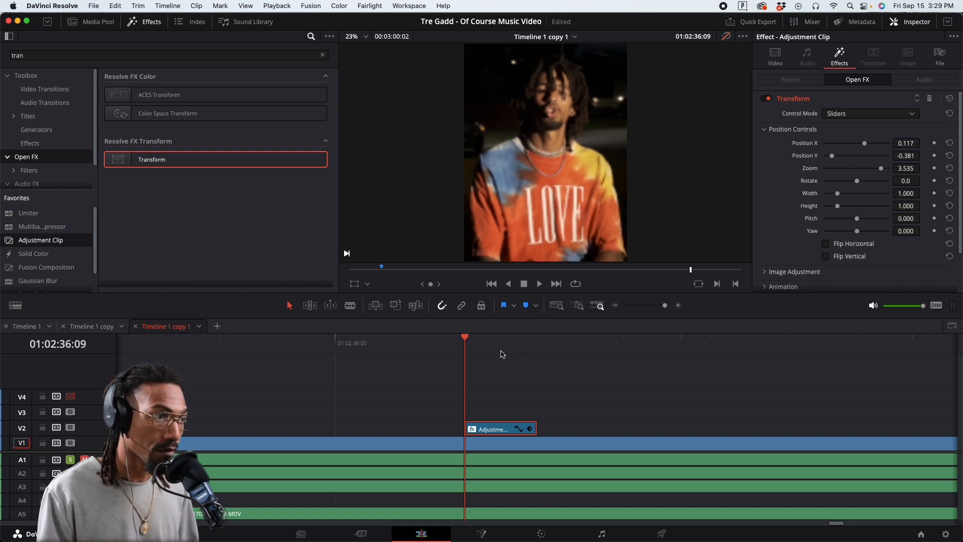
{"action": "key", "text": "Down"}
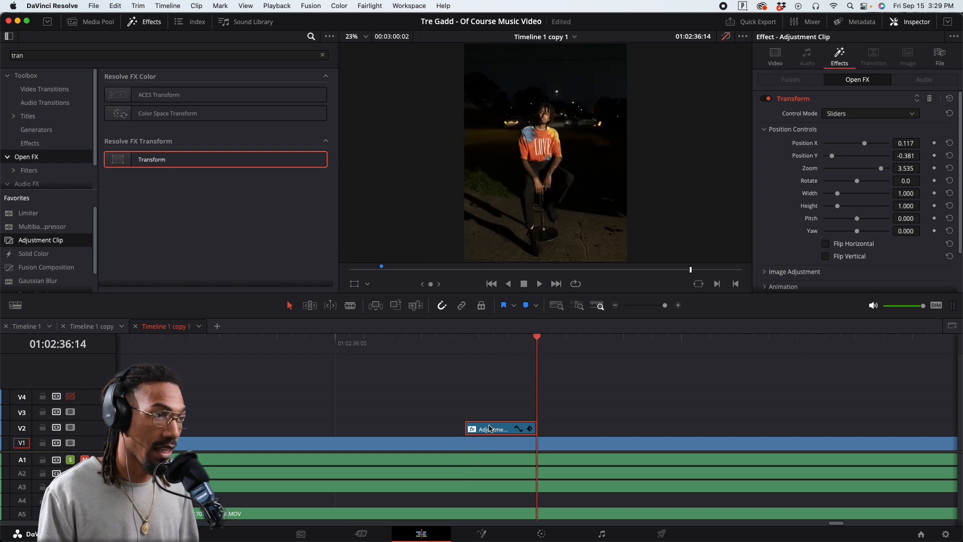
{"action": "left_click", "coordinate": [934, 144]}
{"action": "left_click", "coordinate": [934, 155]}
{"action": "left_click", "coordinate": [934, 168]}
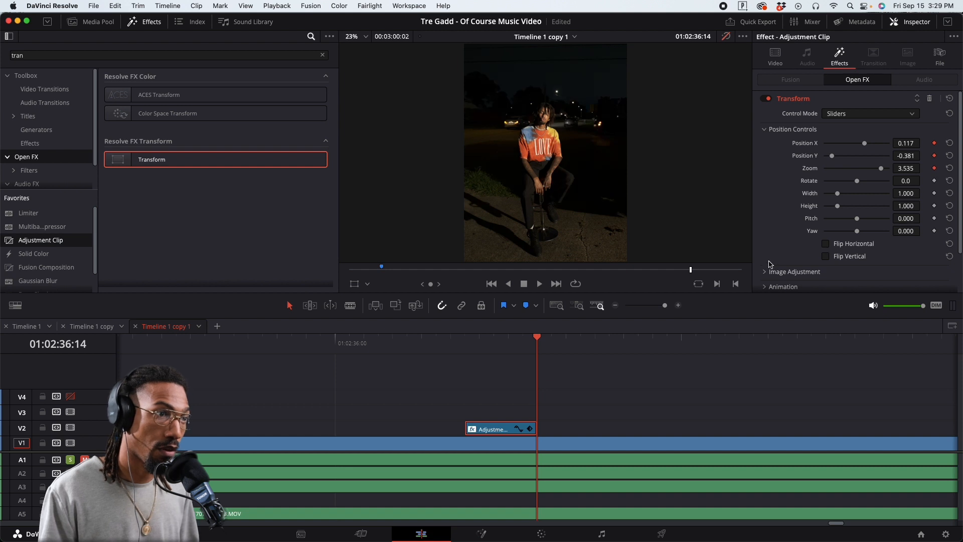
At the adjustment clip's start, reset Position X and Y to 0.000 and Zoom to 1.000 as the starting keyframes
{"action": "key", "text": "Up"}
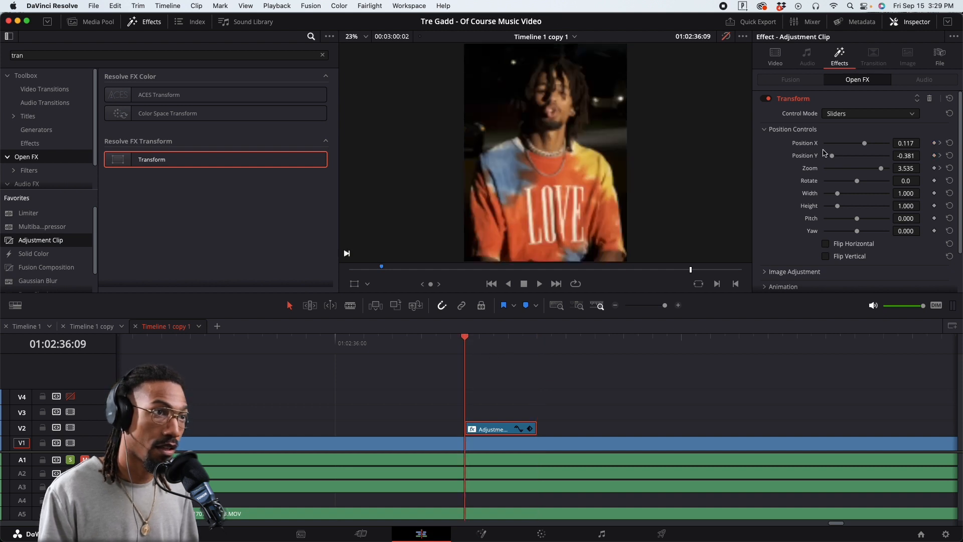
{"action": "double_click", "coordinate": [806, 156]}
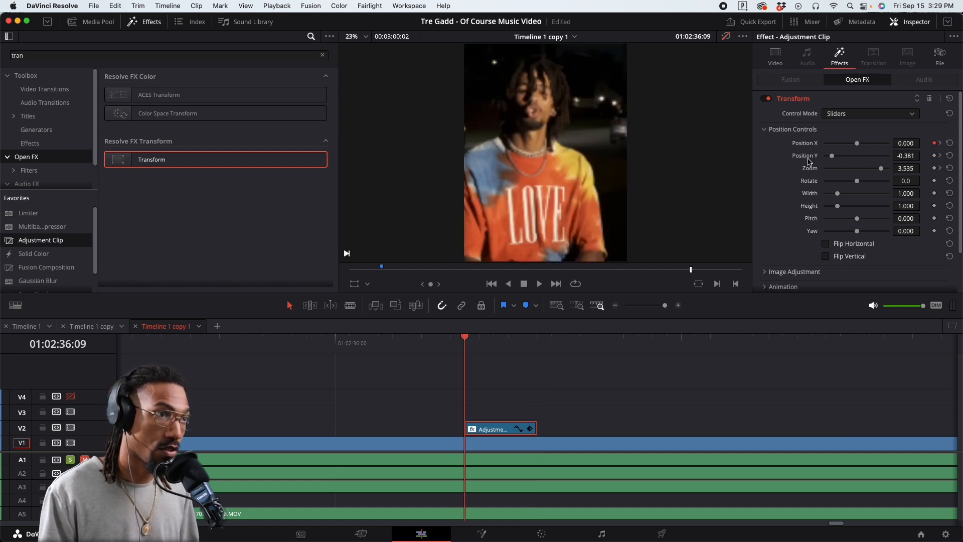
{"action": "double_click", "coordinate": [809, 168]}
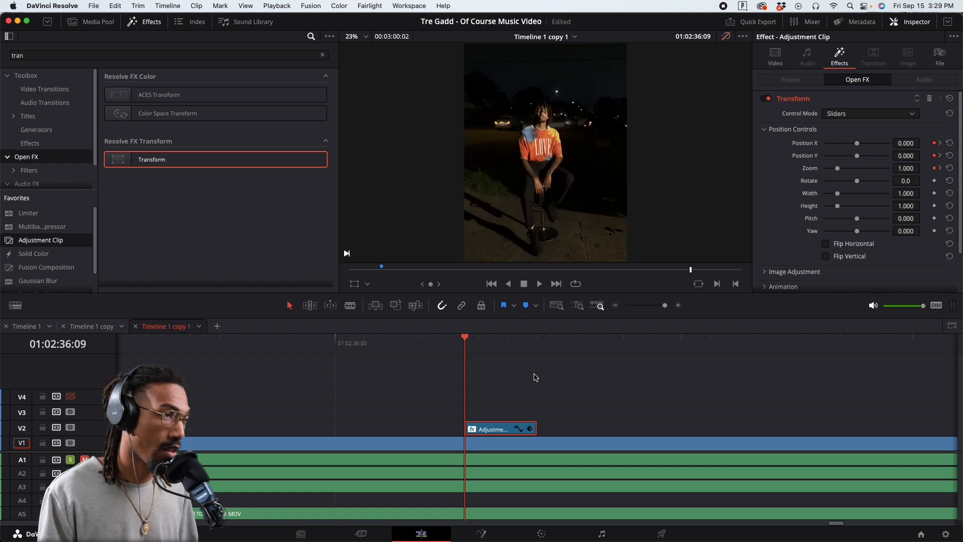
Play the keyframed Transform zoom twice from shortly before the adjustment clip
{"action": "left_click", "coordinate": [420, 343]}
{"action": "key", "text": "space"}
{"action": "key", "text": "space"}
{"action": "left_click", "coordinate": [393, 346]}
{"action": "key", "text": "space"}
{"action": "key", "text": "space"}
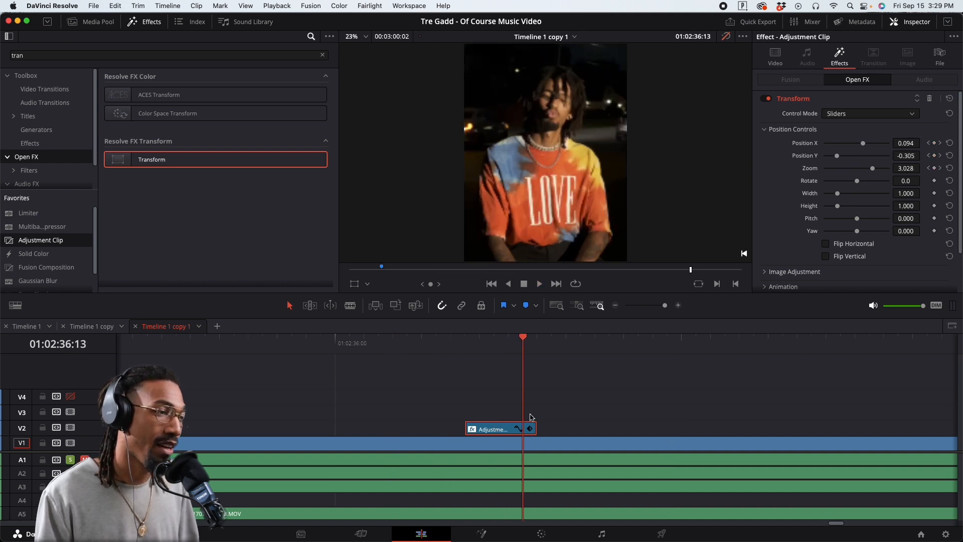
Extend the adjustment clip's end to about 01:02:37:16 so it outlasts the zoom, playing the section between trims
{"action": "left_click_drag", "start_coordinate": [534, 426], "coordinate": [718, 418]}
{"action": "key", "text": "space"}
{"action": "left_click", "coordinate": [414, 347]}
{"action": "key", "text": "space"}
{"action": "key", "text": "space"}
{"action": "scroll", "coordinate": [447, 381], "scroll_direction": "down", "scroll_amount": 2}
{"action": "left_click_drag", "start_coordinate": [547, 426], "coordinate": [730, 427]}
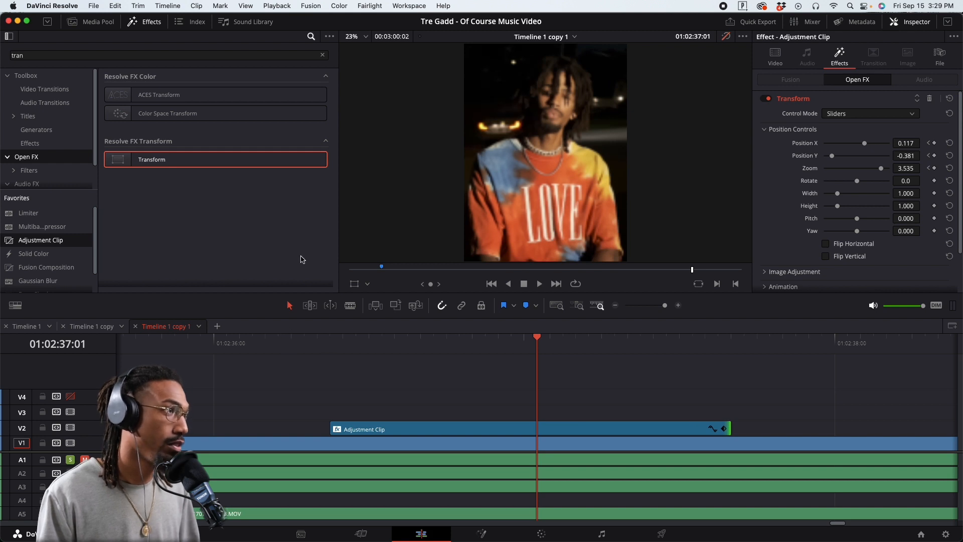
Set proxy handling to Prefer Camera Originals and replay the zoom from about 01:02:36:00
{"action": "left_click", "coordinate": [276, 6]}
{"action": "mouse_move", "coordinate": [251, 7]}
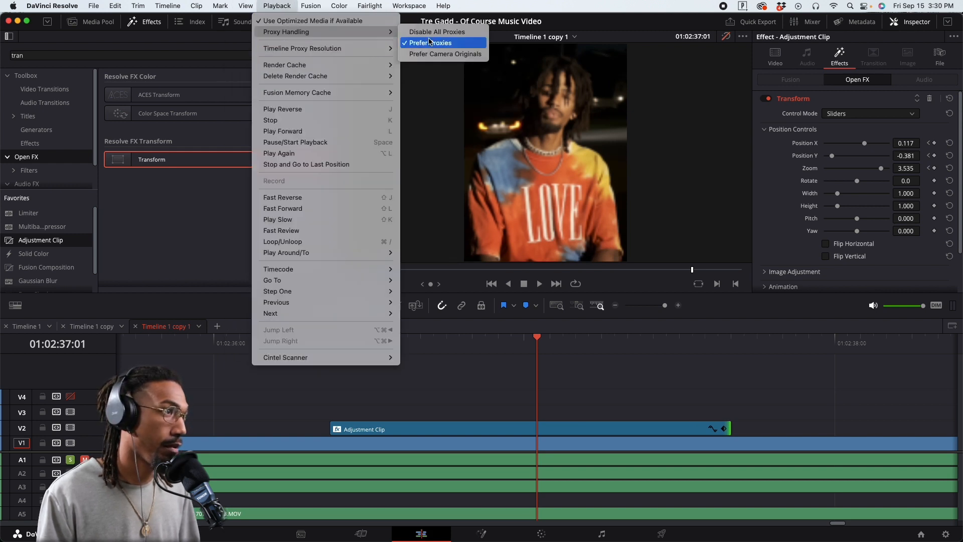
{"action": "mouse_move", "coordinate": [357, 50]}
{"action": "left_click", "coordinate": [416, 59]}
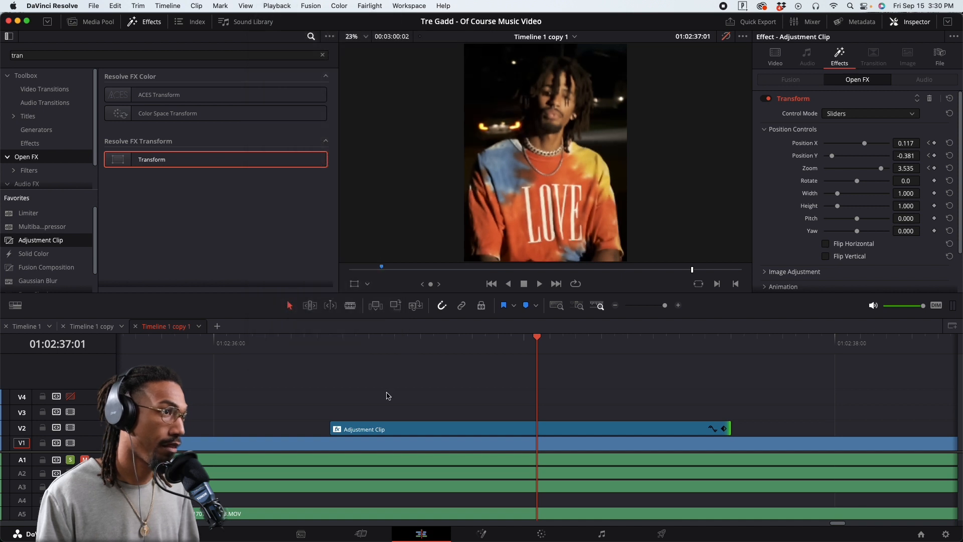
{"action": "left_click", "coordinate": [226, 343]}
{"action": "key", "text": "space"}
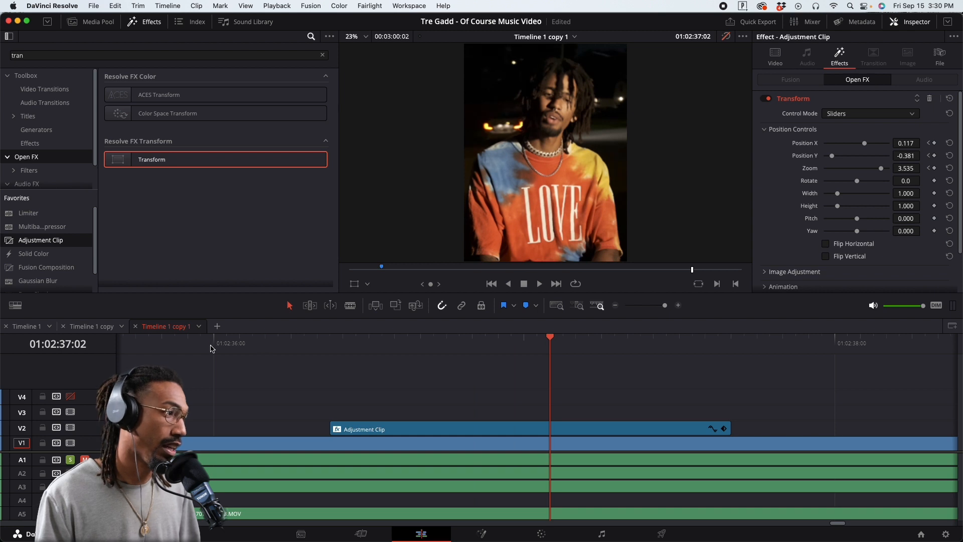
{"action": "left_click", "coordinate": [227, 344]}
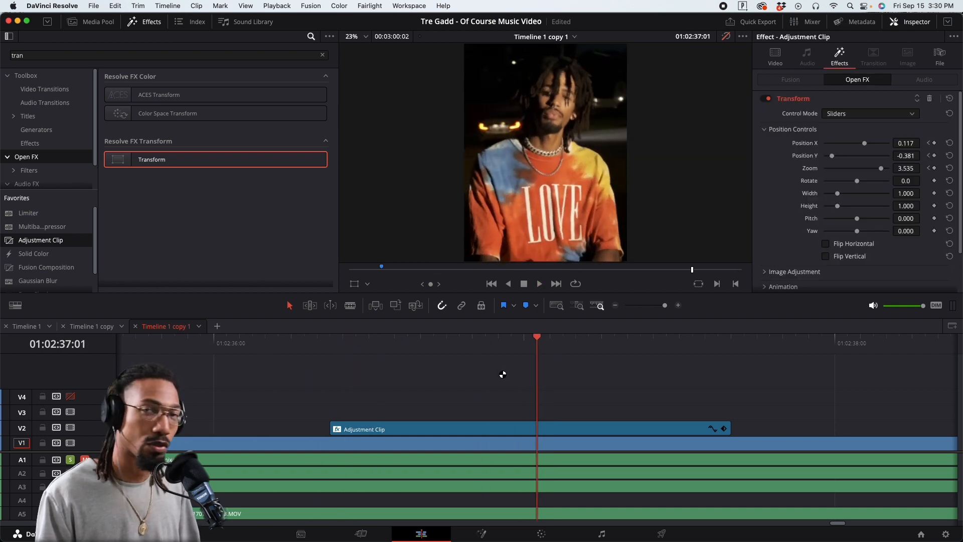
Step frame by frame back and forth through the Transform zoom, ending at the adjustment clip's start, 01:02:36:09
{"action": "scroll", "coordinate": [565, 408], "scroll_direction": "down", "scroll_amount": 5}
{"action": "scroll", "coordinate": [547, 410], "scroll_direction": "down", "scroll_amount": 3}
{"action": "scroll", "coordinate": [546, 410], "scroll_direction": "up", "scroll_amount": 2}
{"action": "left_click", "coordinate": [365, 341]}
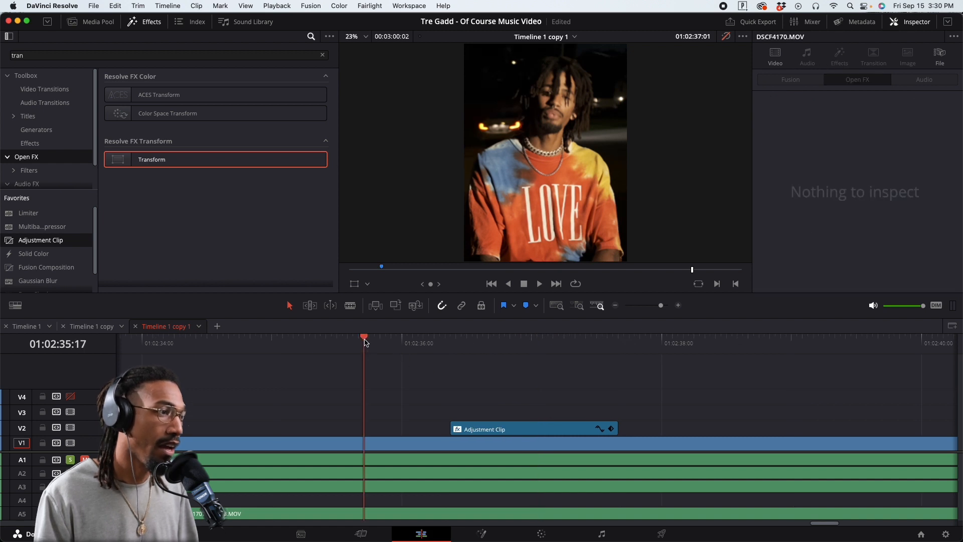
{"action": "left_click_drag", "start_coordinate": [373, 342], "coordinate": [450, 342]}
{"action": "key", "text": "Right"}
{"action": "key", "text": "Right"}
{"action": "key", "text": "Right"}
{"action": "key", "text": "Right"}
{"action": "key", "text": "Right"}
{"action": "key", "text": "Right"}
{"action": "key", "text": "Left"}
{"action": "key", "text": "Left"}
{"action": "key", "text": "Left"}
{"action": "key", "text": "Left"}
{"action": "key", "text": "Left"}
{"action": "key", "text": "Left"}
{"action": "key", "text": "Right"}
{"action": "key", "text": "Right"}
{"action": "key", "text": "Right"}
{"action": "key", "text": "Right"}
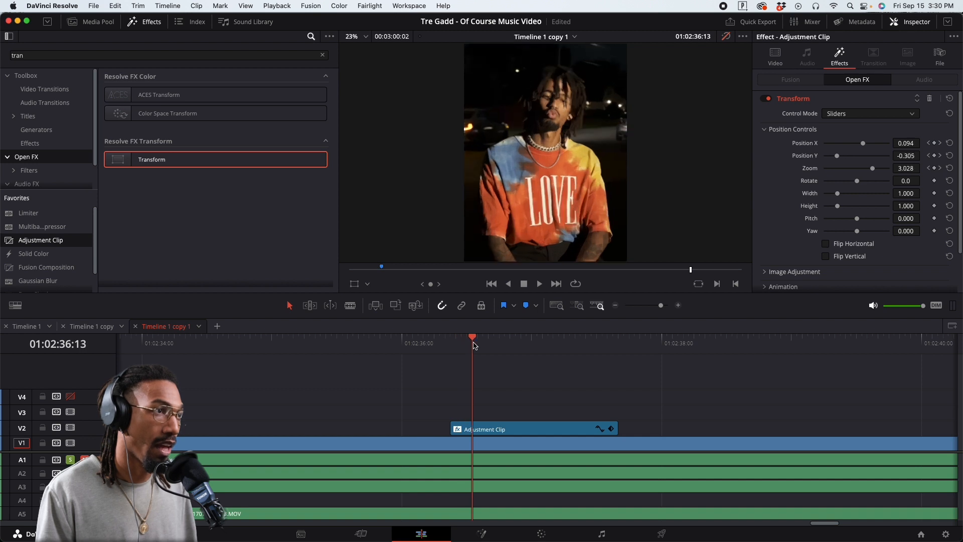
{"action": "key", "text": "Right"}
{"action": "key", "text": "Left"}
{"action": "key", "text": "Left"}
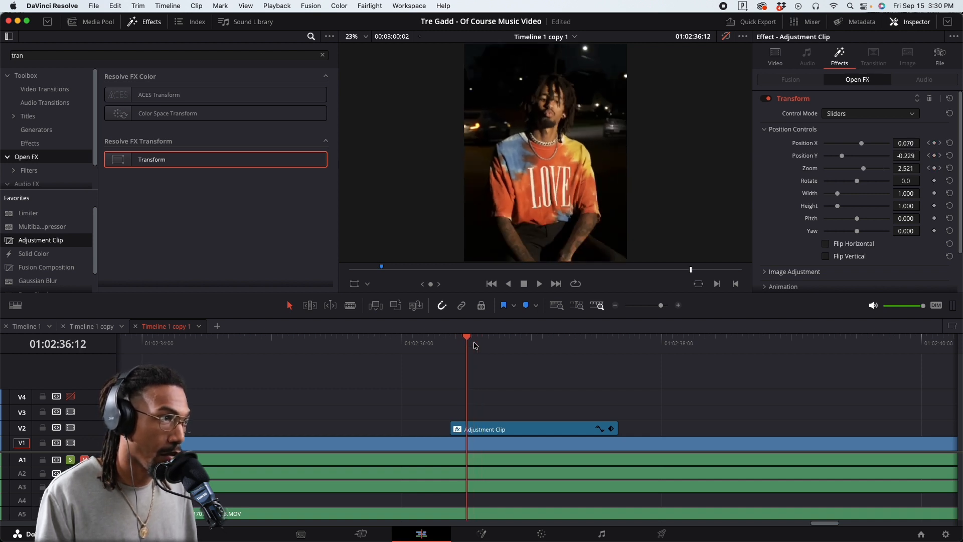
{"action": "key", "text": "Left"}
{"action": "key", "text": "Left"}
{"action": "key", "text": "Left"}
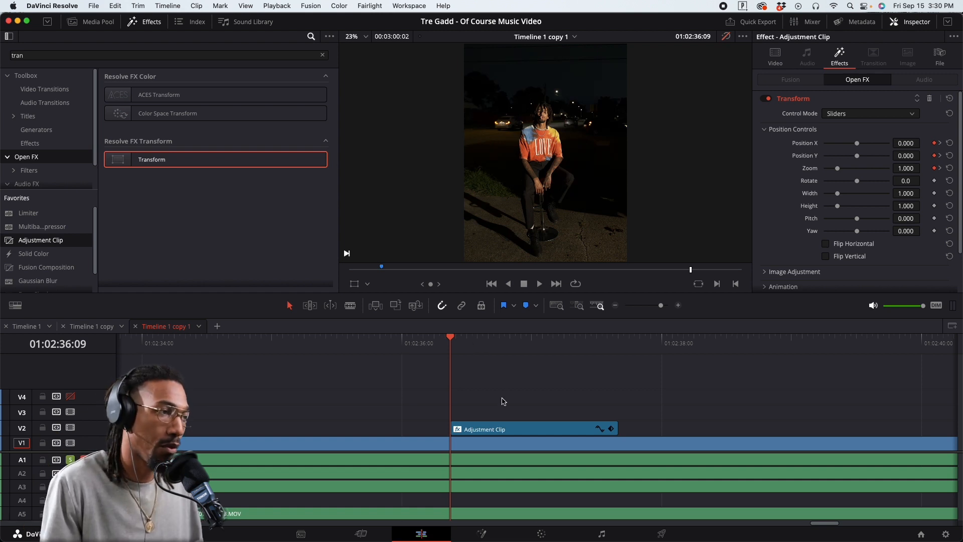
Set the Transform effect's Motion Blur to 1.000 on the V2 adjustment clip
{"action": "scroll", "coordinate": [502, 401], "scroll_direction": "left", "scroll_amount": 3}
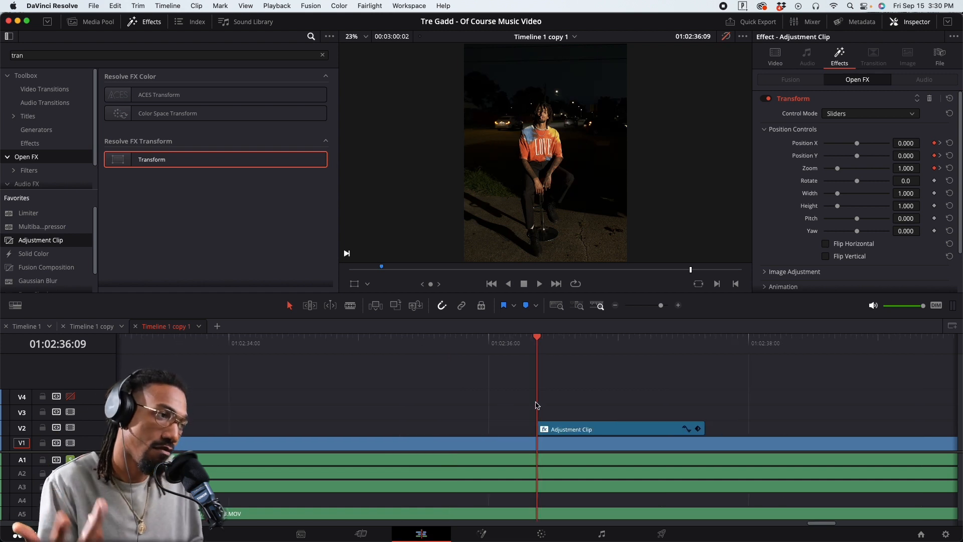
{"action": "scroll", "coordinate": [617, 405], "scroll_direction": "up", "scroll_amount": 1}
{"action": "scroll", "coordinate": [618, 406], "scroll_direction": "down", "scroll_amount": 3}
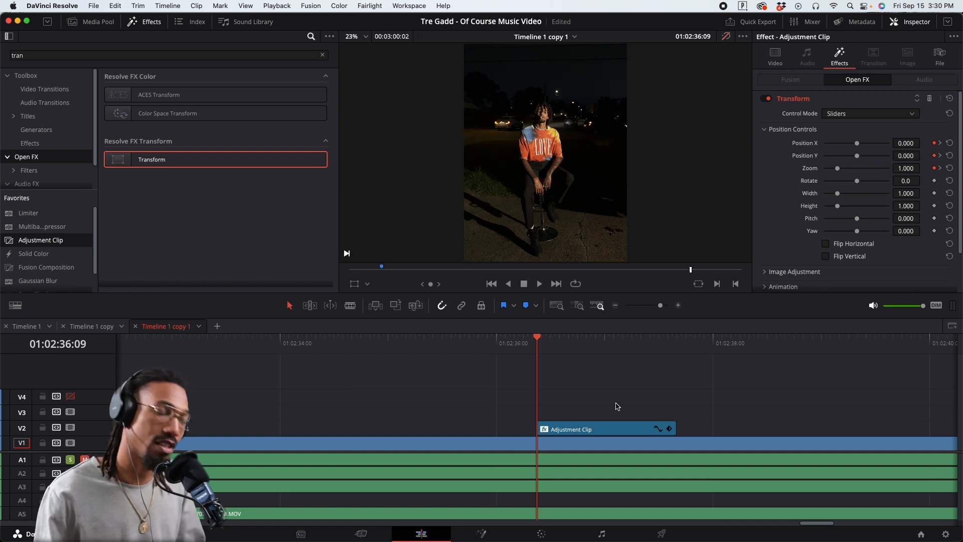
{"action": "left_click", "coordinate": [615, 435]}
{"action": "scroll", "coordinate": [802, 213], "scroll_direction": "down", "scroll_amount": 2}
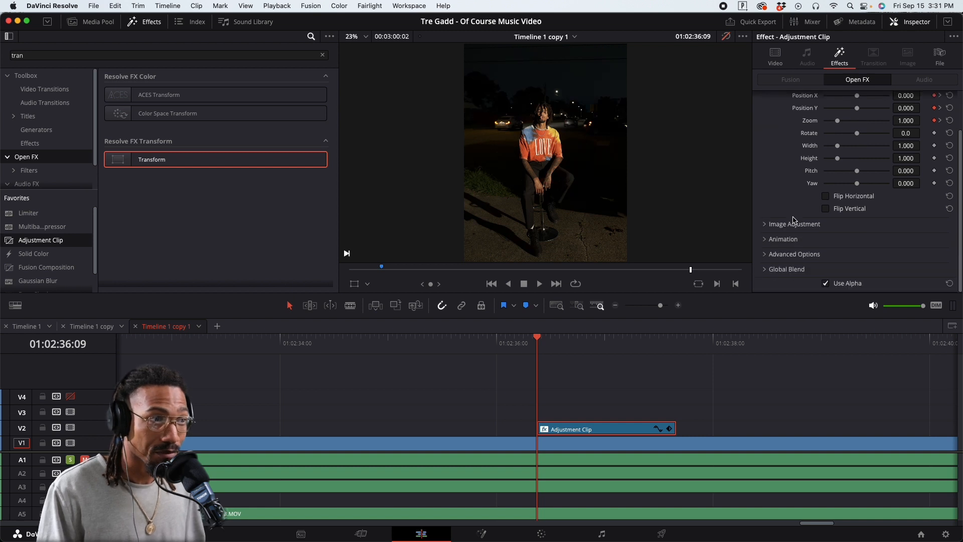
{"action": "left_click", "coordinate": [765, 239]}
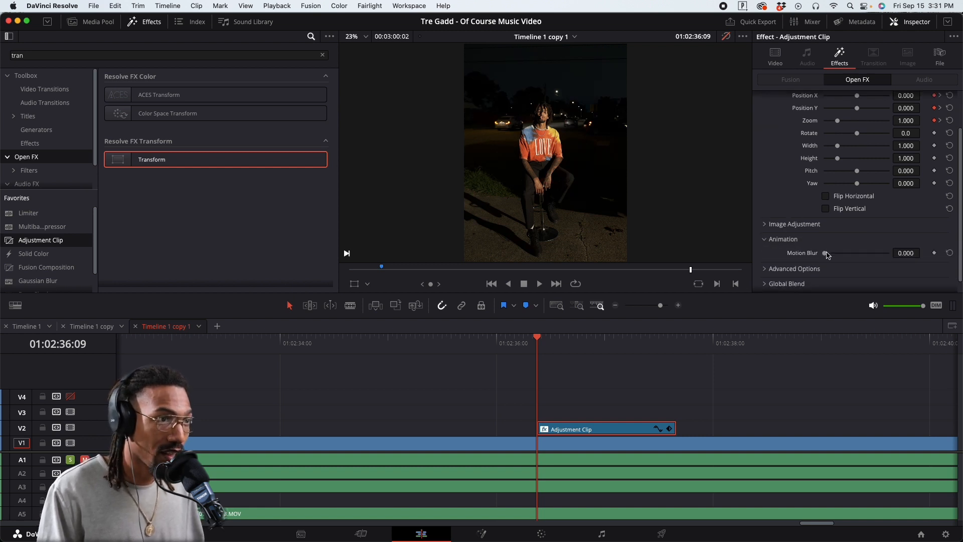
{"action": "left_click_drag", "start_coordinate": [824, 252], "coordinate": [943, 249]}
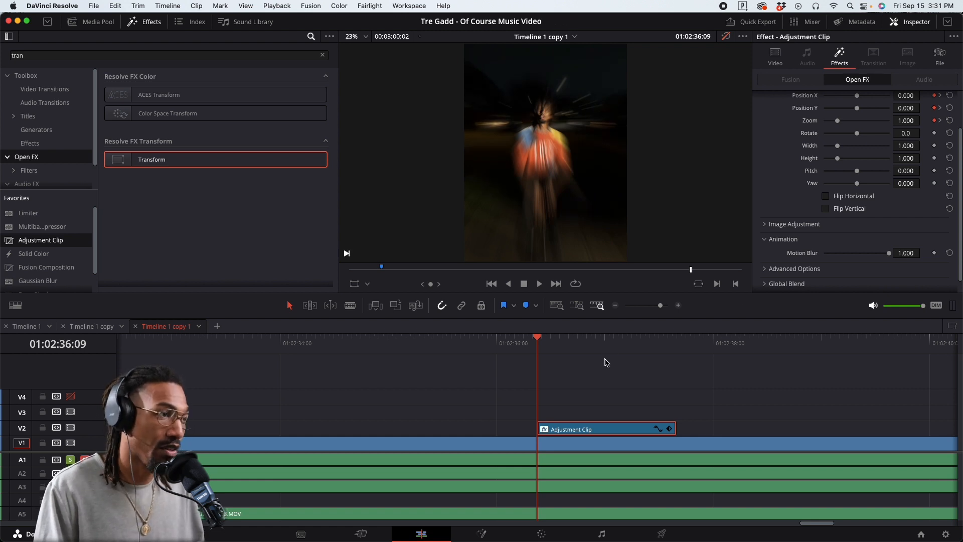
Step frame by frame back and forth through the motion-blurred zoom between 01:02:36:09 and 01:02:36:19, ending at 01:02:36:14
{"action": "scroll", "coordinate": [601, 368], "scroll_direction": "up", "scroll_amount": 2}
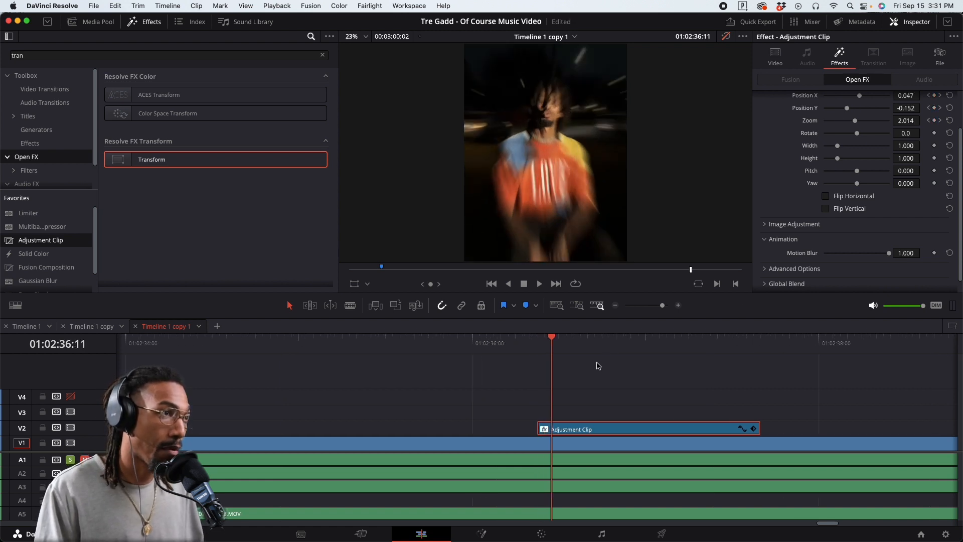
{"action": "key", "text": "Right"}
{"action": "key", "text": "Right"}
{"action": "key", "text": "Right"}
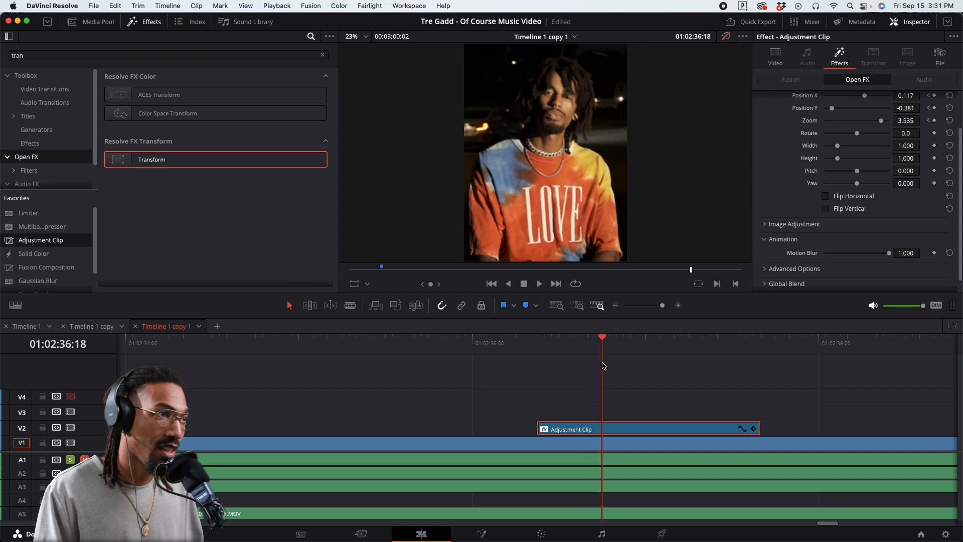
{"action": "key", "text": "Left"}
{"action": "key", "text": "Left"}
{"action": "key", "text": "Left"}
{"action": "key", "text": "Left"}
{"action": "key", "text": "Left"}
{"action": "key", "text": "Left"}
{"action": "key", "text": "Left"}
{"action": "key", "text": "Left"}
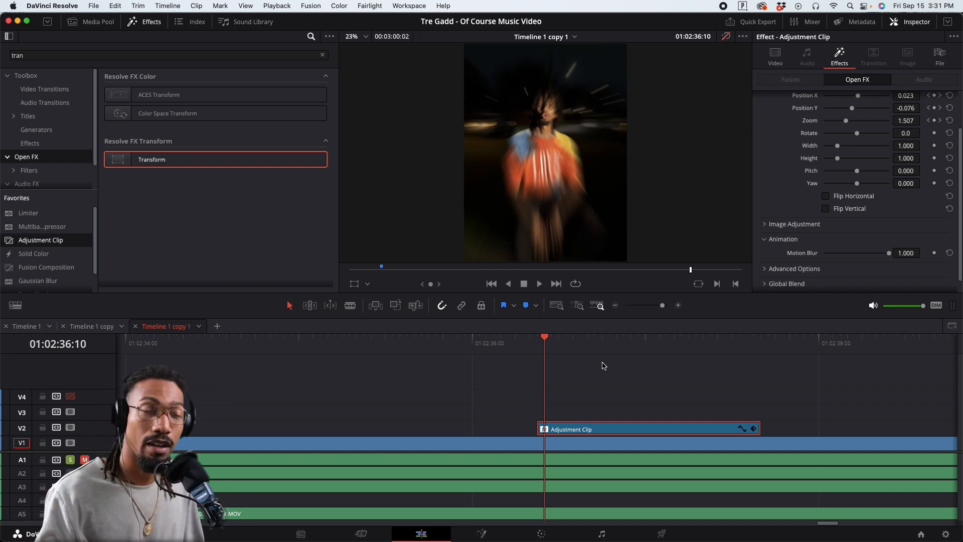
{"action": "key", "text": "Right"}
{"action": "key", "text": "Right"}
{"action": "key", "text": "Right"}
{"action": "key", "text": "Right"}
{"action": "key", "text": "Right"}
{"action": "key", "text": "Right"}
{"action": "key", "text": "Right"}
{"action": "key", "text": "Right"}
{"action": "key", "text": "Right"}
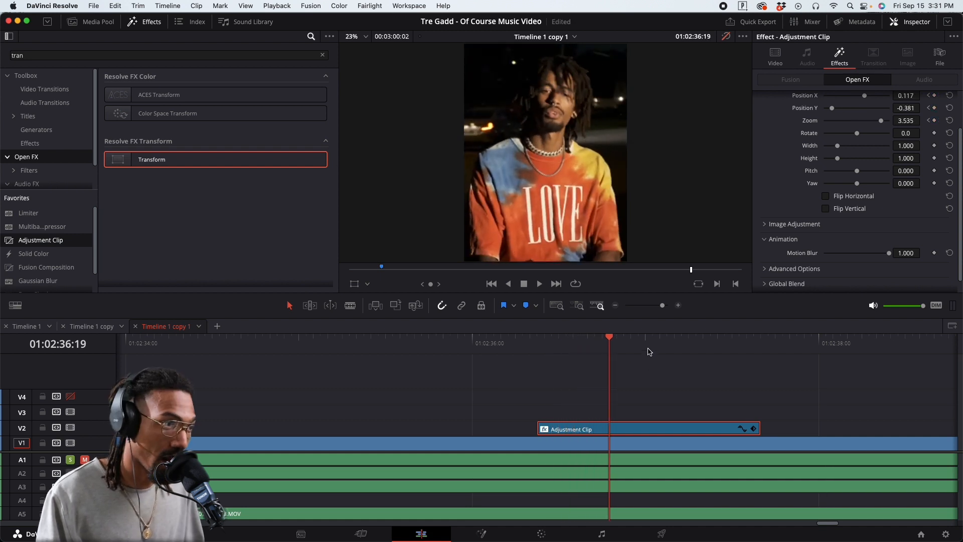
{"action": "key", "text": "Left"}
{"action": "key", "text": "Left"}
{"action": "key", "text": "Left"}
{"action": "key", "text": "Left"}
{"action": "key", "text": "Left"}
{"action": "key", "text": "Left"}
{"action": "key", "text": "Left"}
{"action": "key", "text": "Left"}
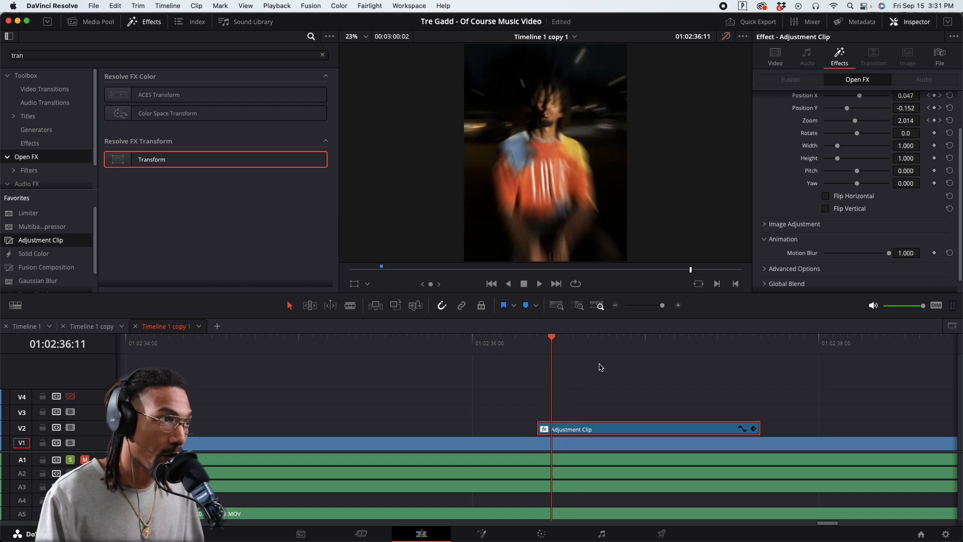
{"action": "key", "text": "Left"}
{"action": "key", "text": "Left"}
{"action": "key", "text": "Left"}
{"action": "key", "text": "Right"}
{"action": "key", "text": "Right"}
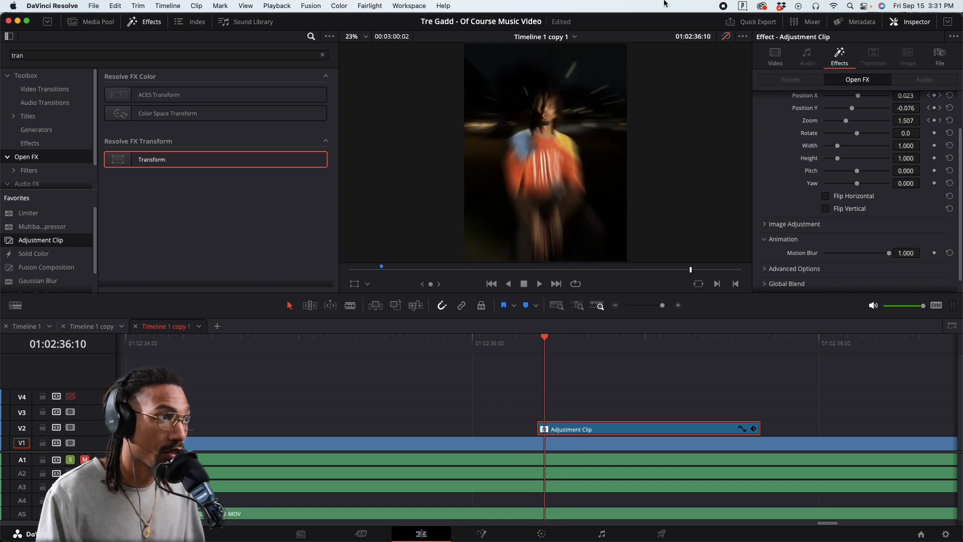
{"action": "key", "text": "Right"}
{"action": "key", "text": "Right"}
{"action": "key", "text": "Right"}
{"action": "key", "text": "Right"}
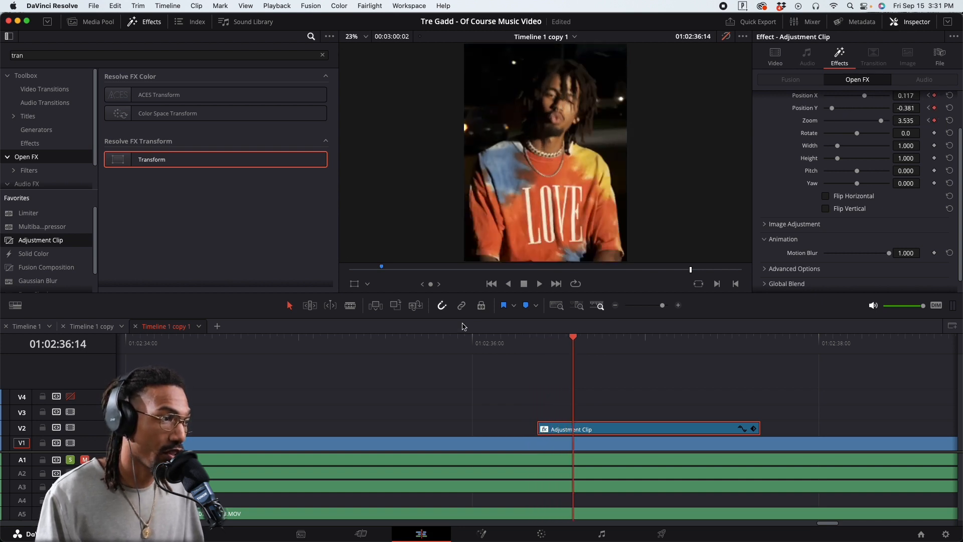
Play the motion-blurred zoom repeatedly from shortly before the adjustment clip, the last time from 01:02:35:23
{"action": "left_click", "coordinate": [506, 349]}
{"action": "left_click", "coordinate": [567, 366]}
{"action": "key", "text": "space"}
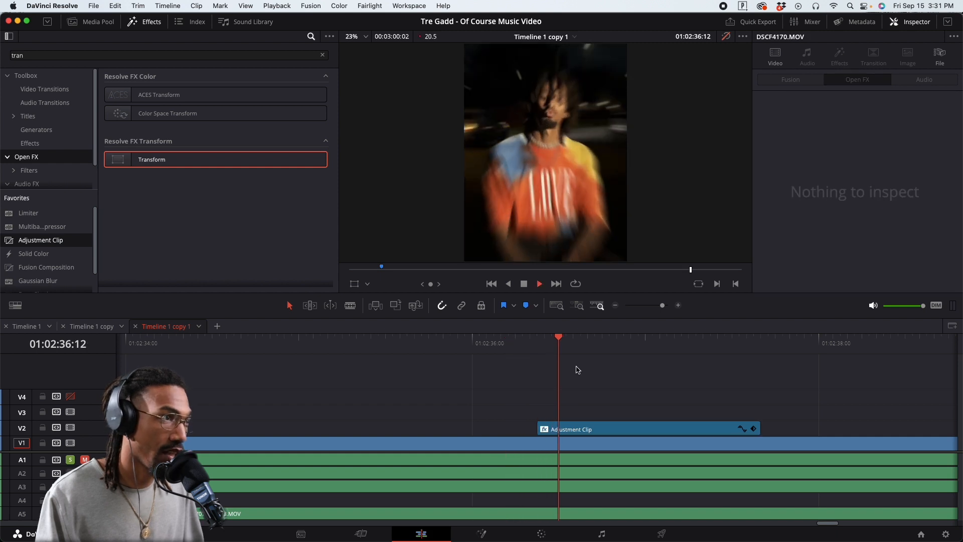
{"action": "left_click", "coordinate": [499, 343]}
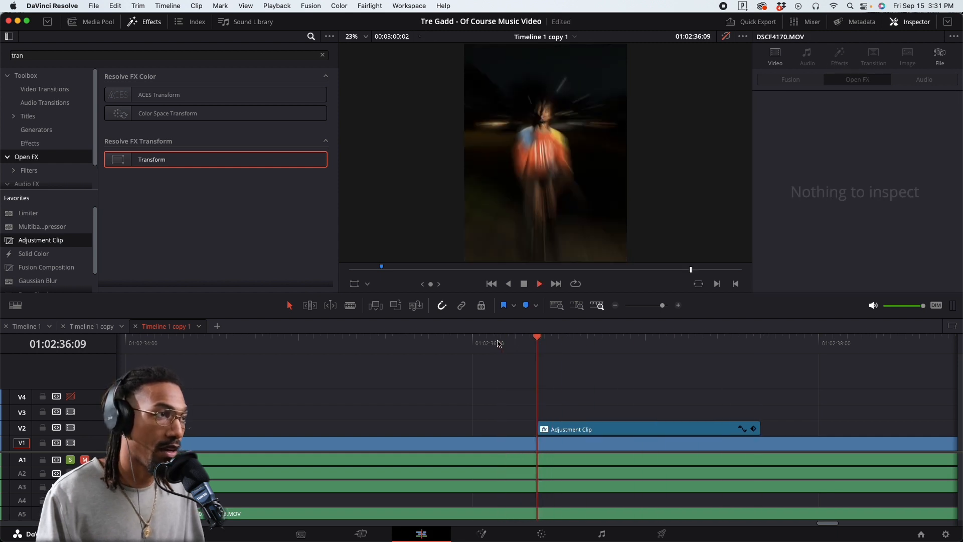
{"action": "key", "text": "space"}
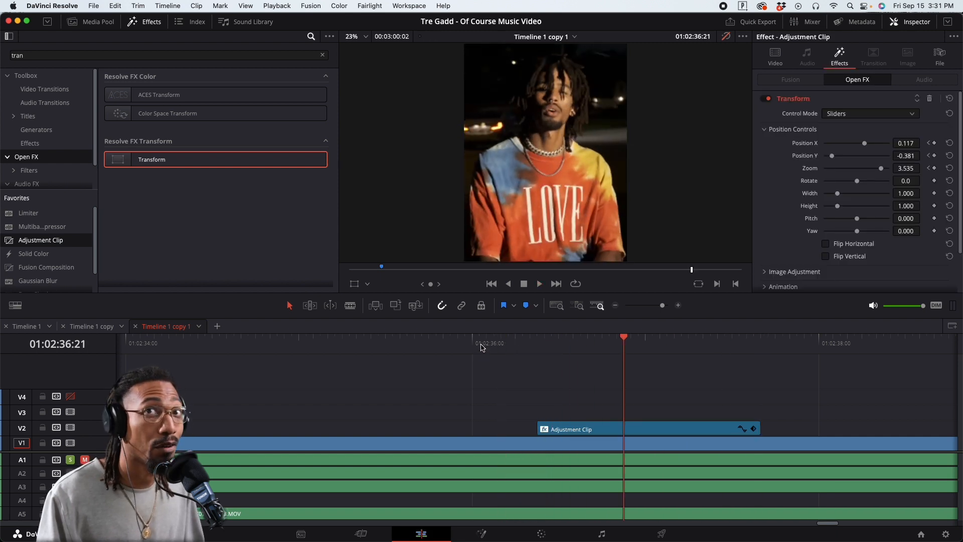
{"action": "left_click", "coordinate": [465, 350]}
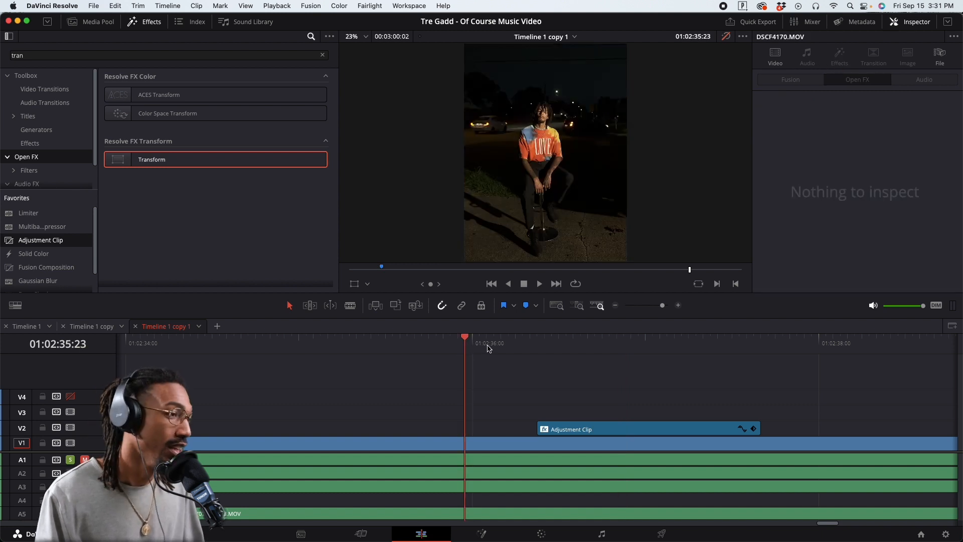
{"action": "key", "text": "space"}
{"action": "key", "text": "space"}
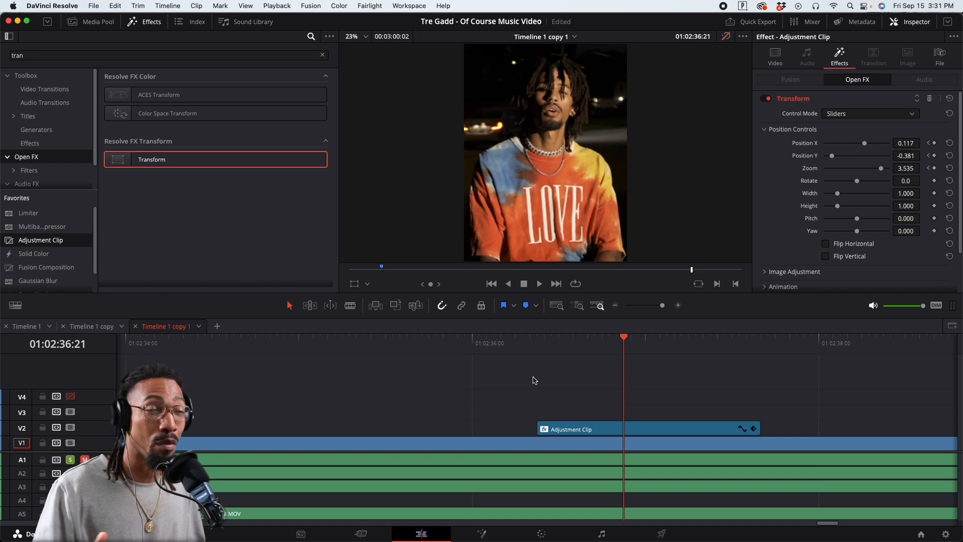
Save the project and replay the motion-blurred zoom from about 01:02:36:00 several times
{"action": "key", "text": "super+s"}
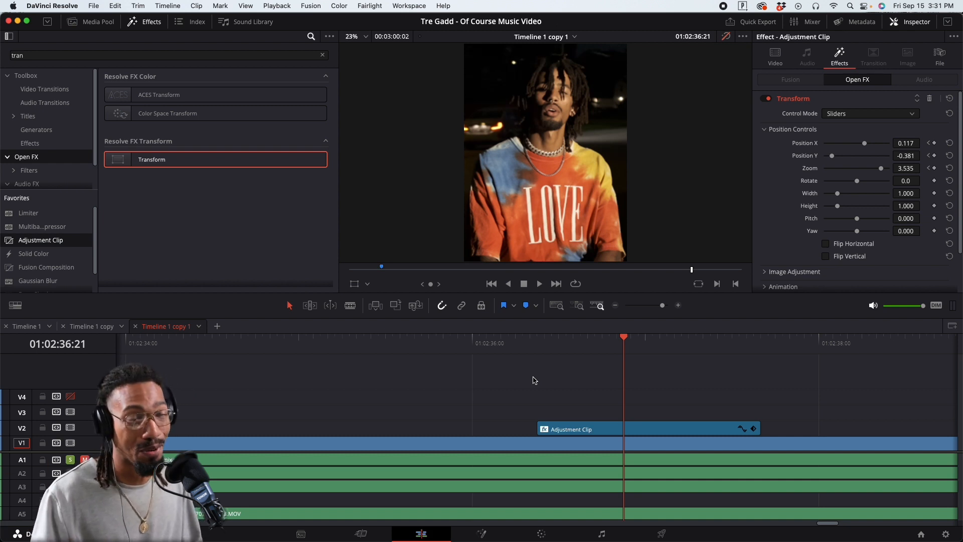
{"action": "left_click", "coordinate": [475, 351]}
{"action": "key", "text": "space"}
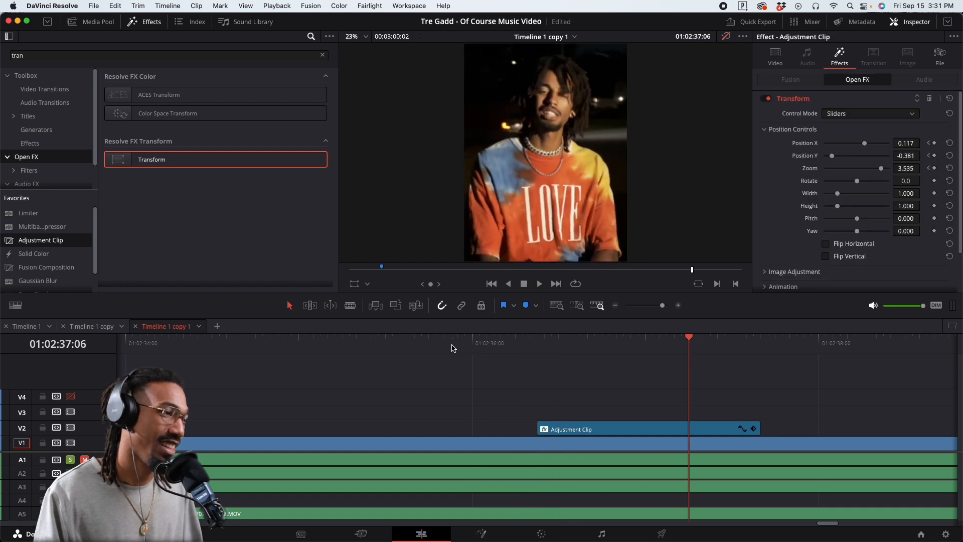
{"action": "left_click", "coordinate": [455, 348]}
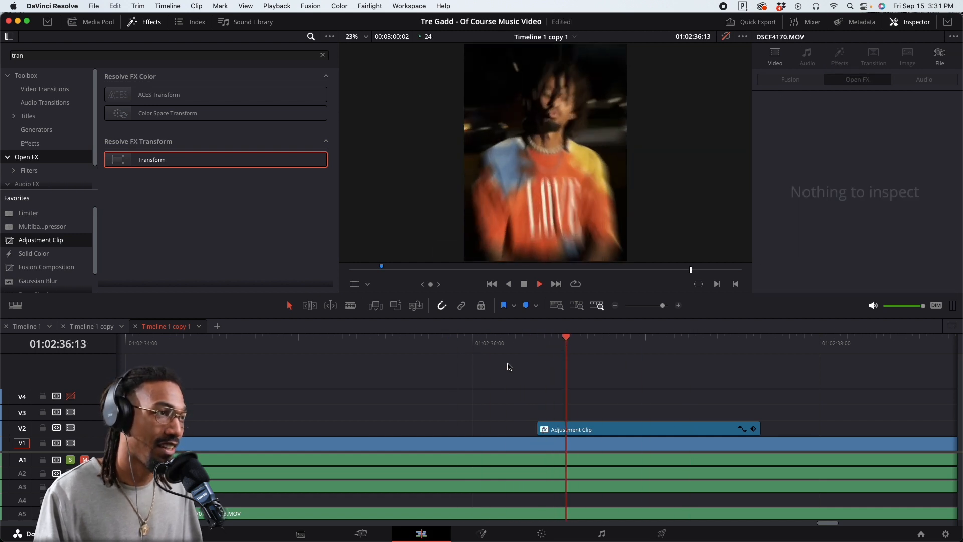
{"action": "key", "text": "super+s"}
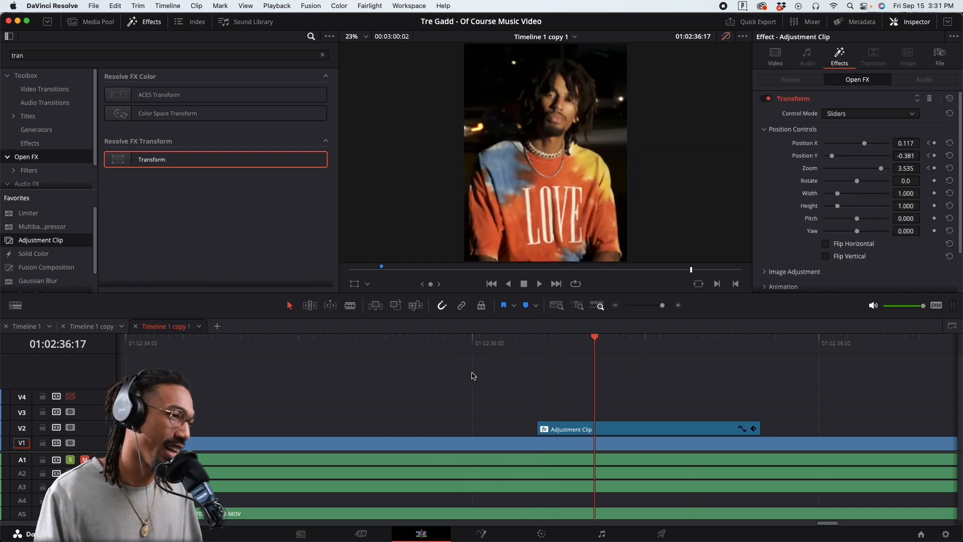
{"action": "left_click", "coordinate": [464, 348]}
{"action": "key", "text": "space"}
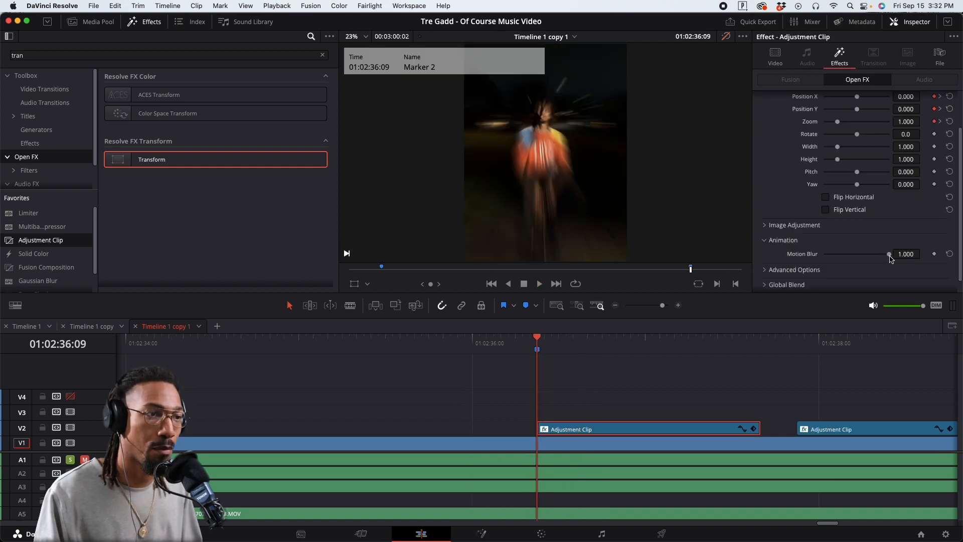
Reset Motion Blur to 0.000 on the first adjustment clip and step through its zoom frame by frame to 01:02:36:15
{"action": "double_click", "coordinate": [889, 255]}
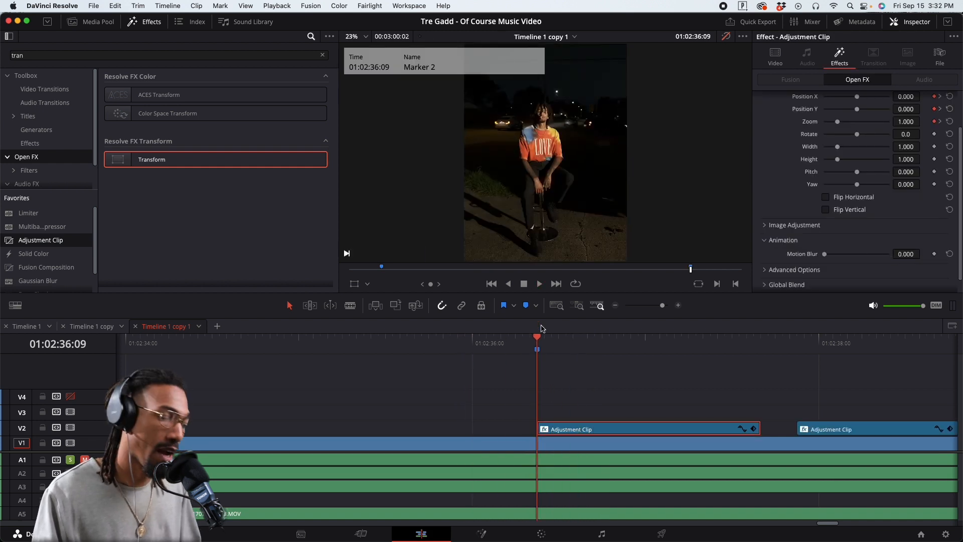
{"action": "key", "text": "Right"}
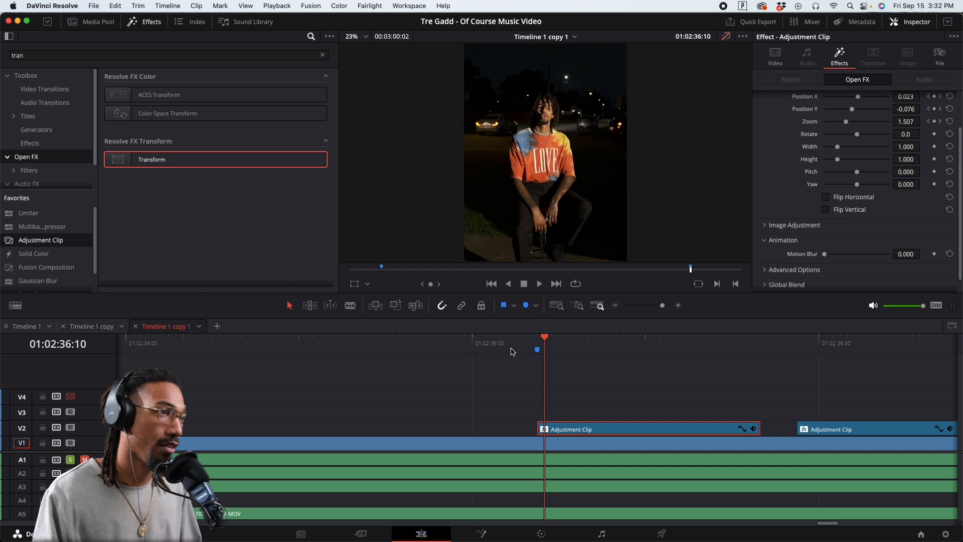
{"action": "key", "text": "Right"}
{"action": "key", "text": "Right"}
{"action": "key", "text": "Right"}
{"action": "key", "text": "Right"}
{"action": "key", "text": "Right"}
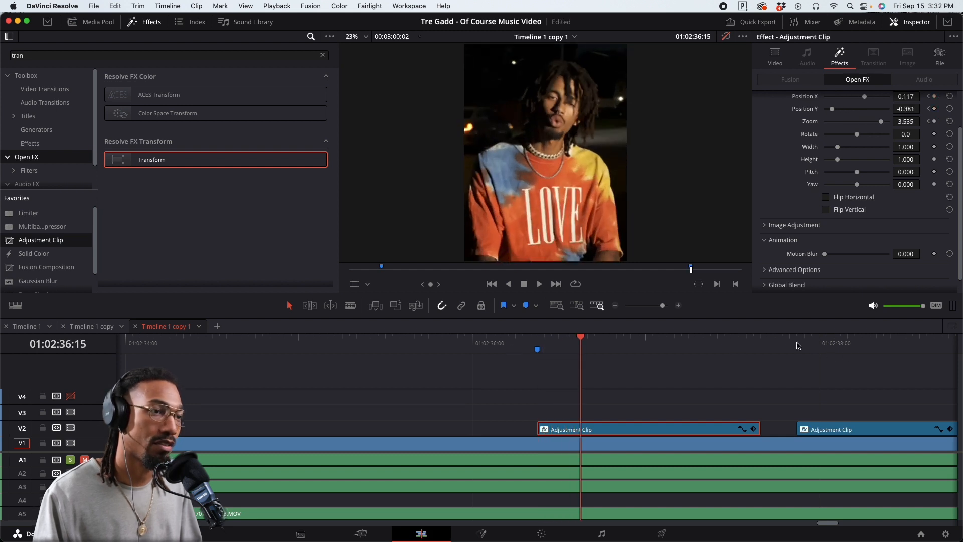
Step frame by frame through the zoom at the start of the second adjustment clip for comparison
{"action": "left_click", "coordinate": [803, 344]}
{"action": "key", "text": "Right"}
{"action": "key", "text": "Right"}
{"action": "key", "text": "Right"}
{"action": "key", "text": "Right"}
{"action": "key", "text": "Right"}
Play the first adjustment clip's unblurred zoom, and compare it with repeated playback of the second clip's zoom from just before its start
{"action": "left_click", "coordinate": [469, 369]}
{"action": "left_click", "coordinate": [462, 343]}
{"action": "key", "text": "space"}
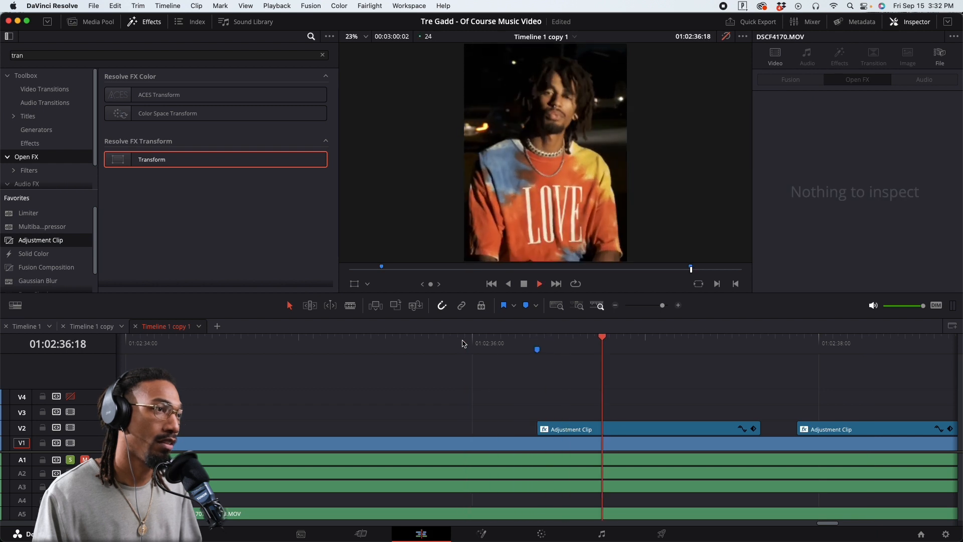
{"action": "key", "text": "space"}
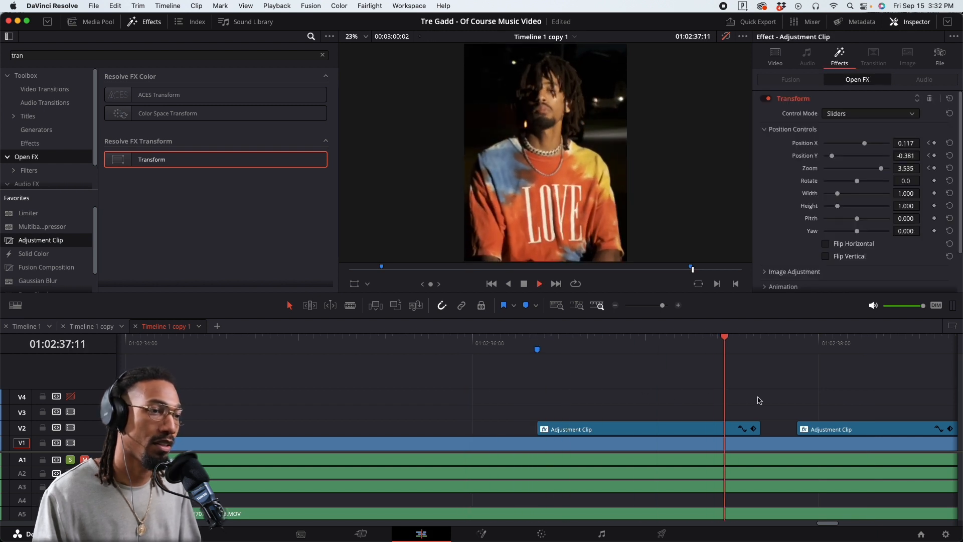
{"action": "key", "text": "space"}
{"action": "key", "text": "space"}
{"action": "left_click", "coordinate": [774, 347]}
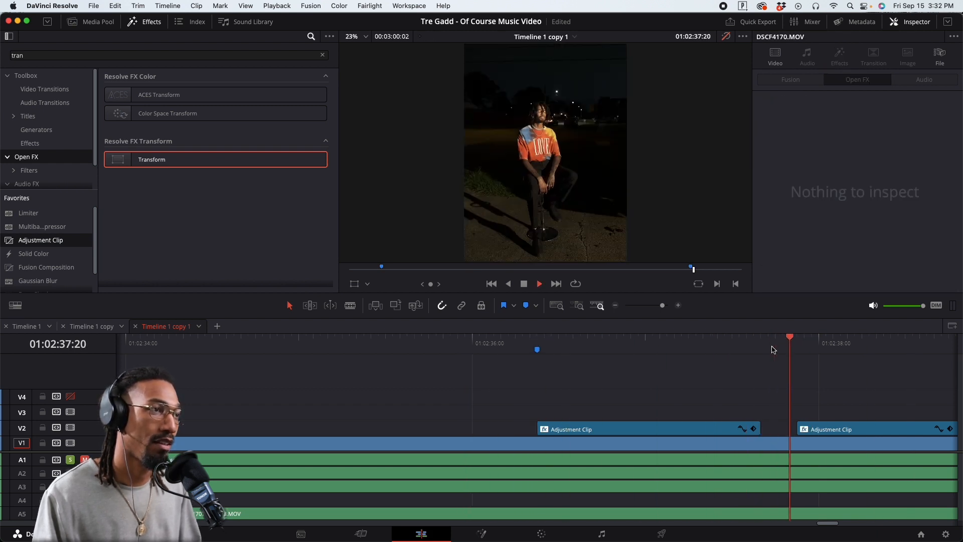
{"action": "key", "text": "space"}
{"action": "left_click", "coordinate": [786, 347]}
{"action": "key", "text": "space"}
{"action": "key", "text": "space"}
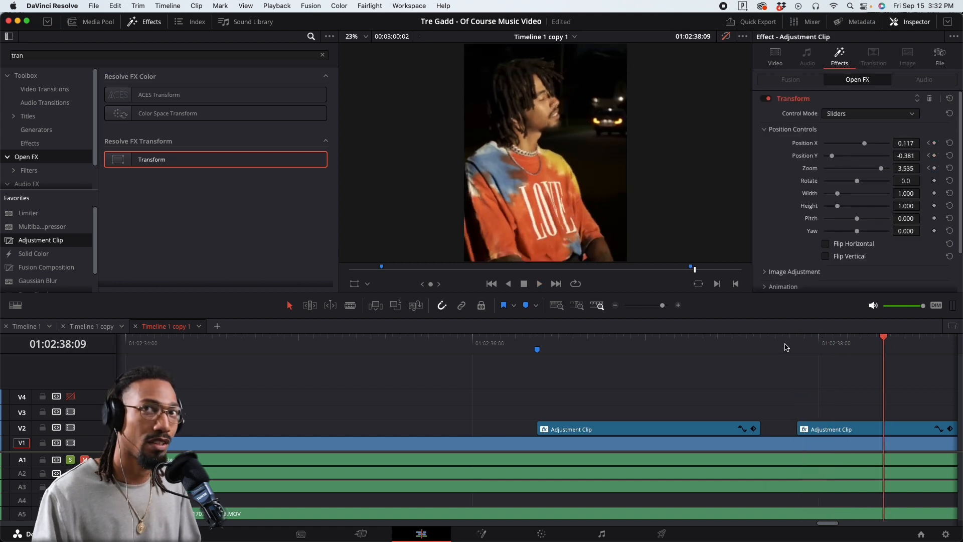